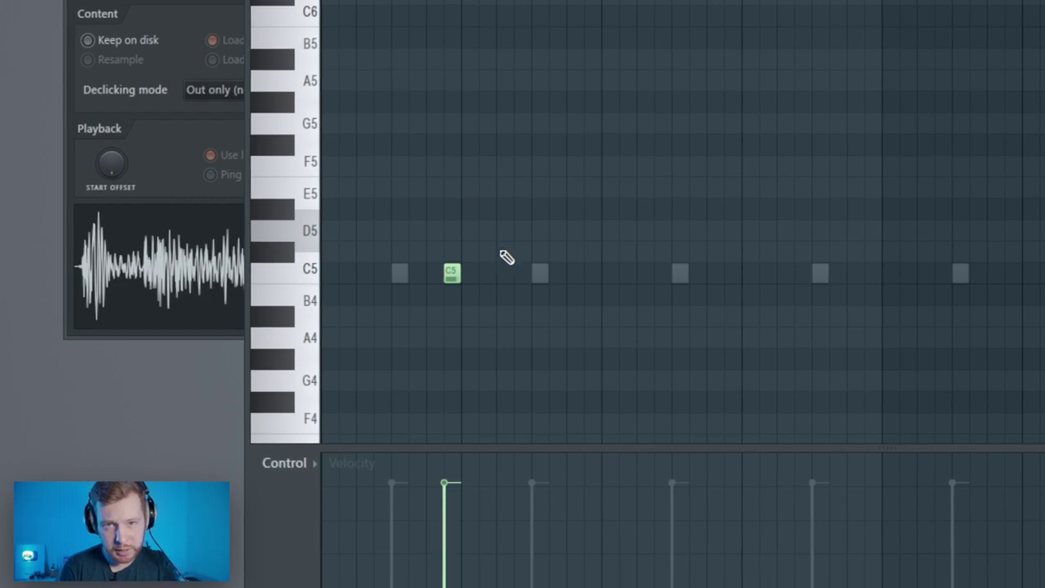
Add three consecutive C5 notes in the second half of bar 4 of the perc 1 pattern and play it back
key(ctrl+v)
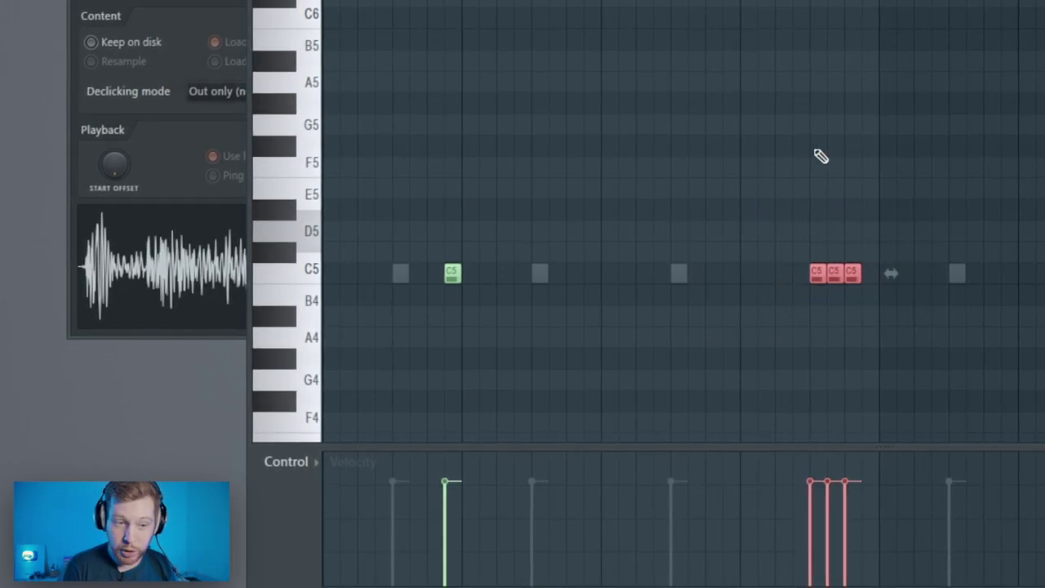
key(space)
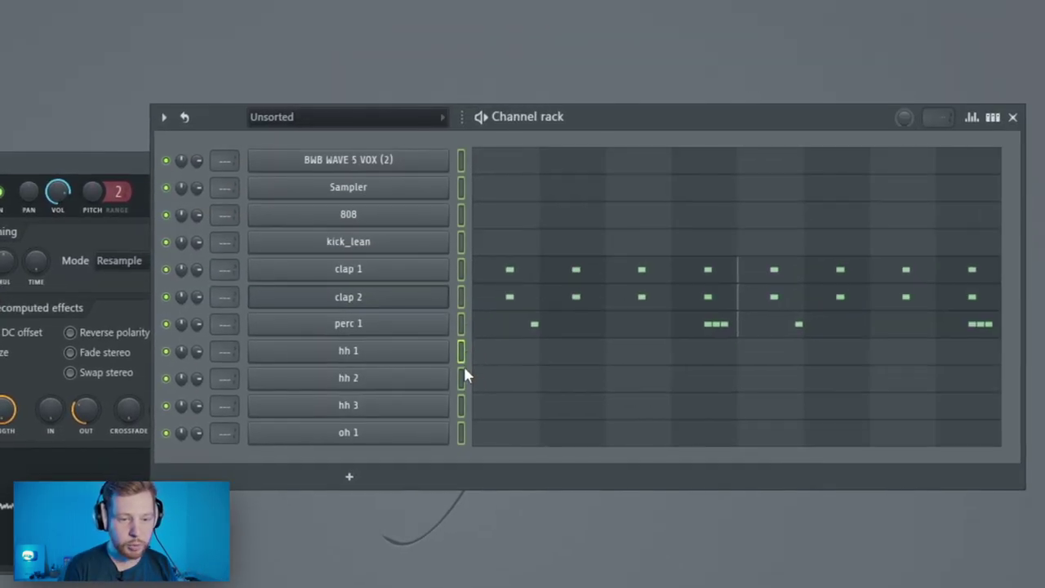
In the hh 3 channel, place two G#4 notes at the start of bar 1 and copy the pair to bars 3, 5 and 7
drag(462, 350, 463, 439)
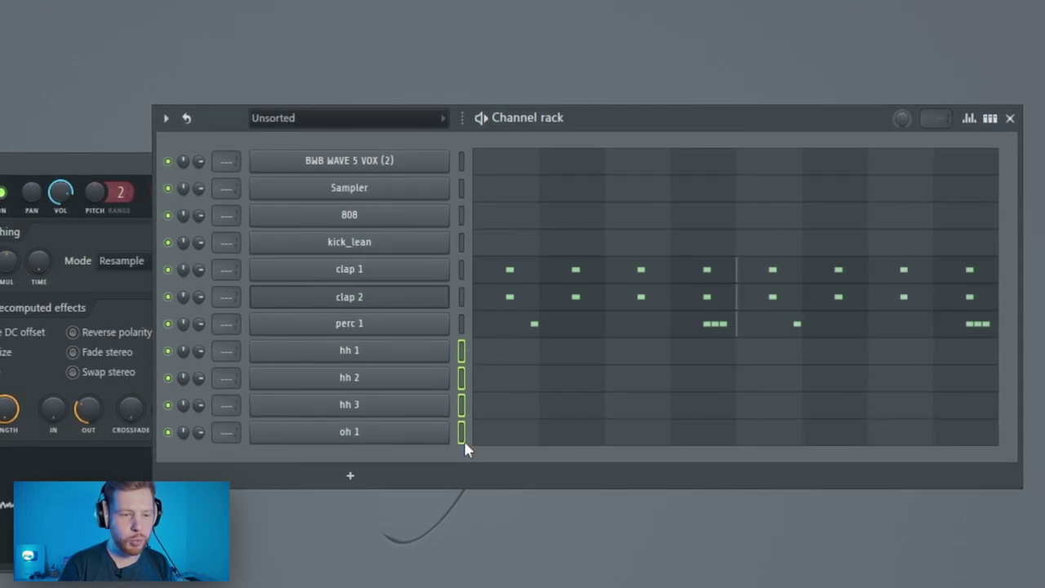
click(463, 404)
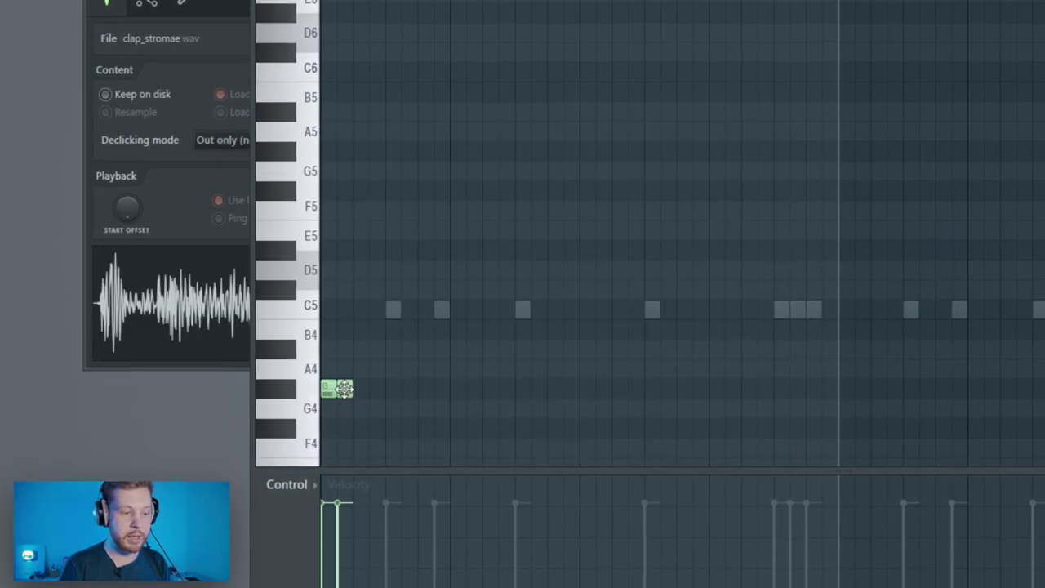
key(space)
key(ctrl+a)
drag(326, 390, 583, 414)
drag(336, 387, 849, 423)
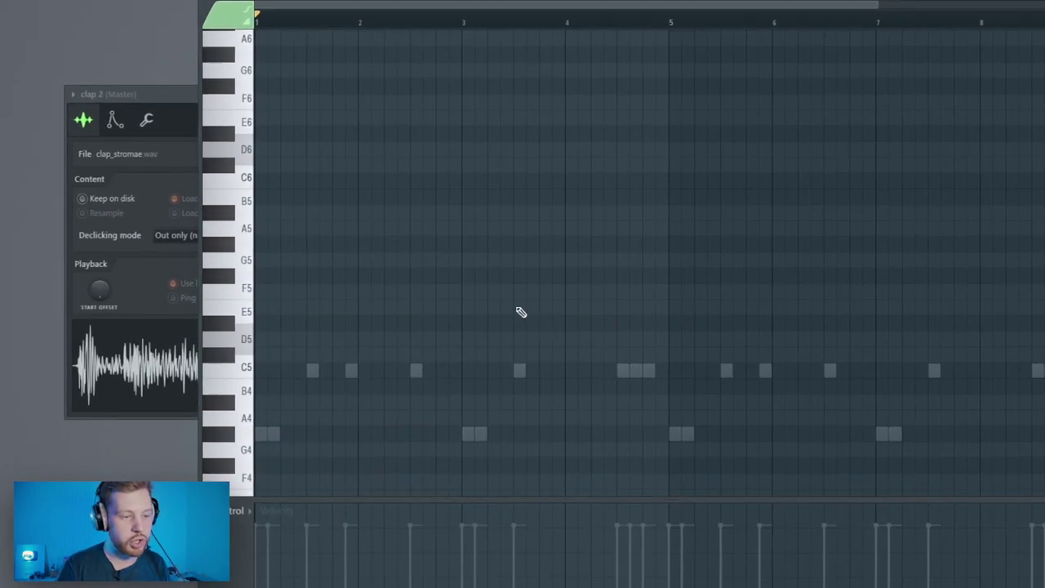
Place one C5 note in each of bars 1, 2 and 3 of the oh 1 pattern and duplicate bars 1 to 4
key(space)
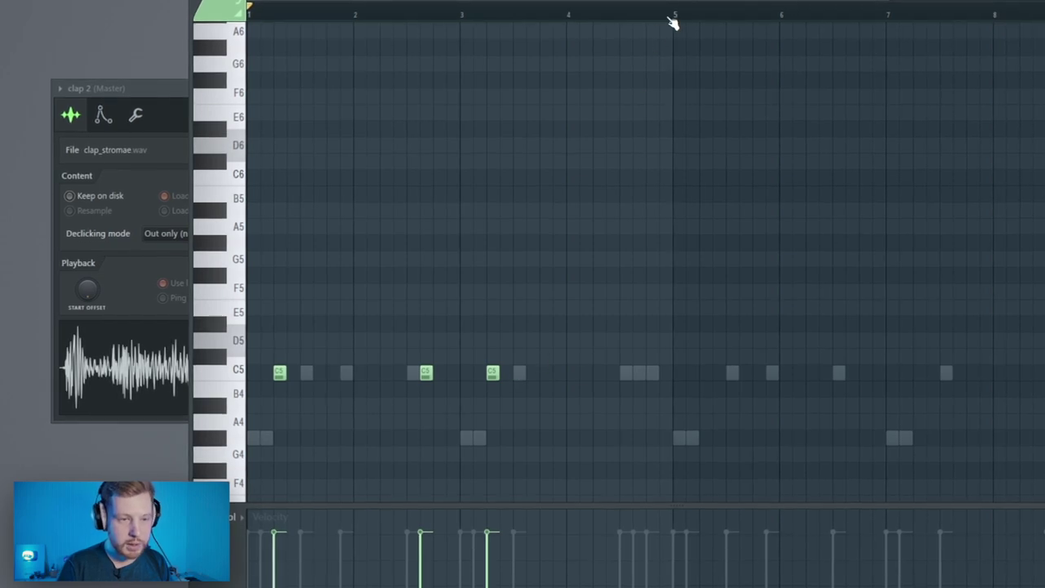
drag(666, 25, 247, 12)
key(ctrl+b)
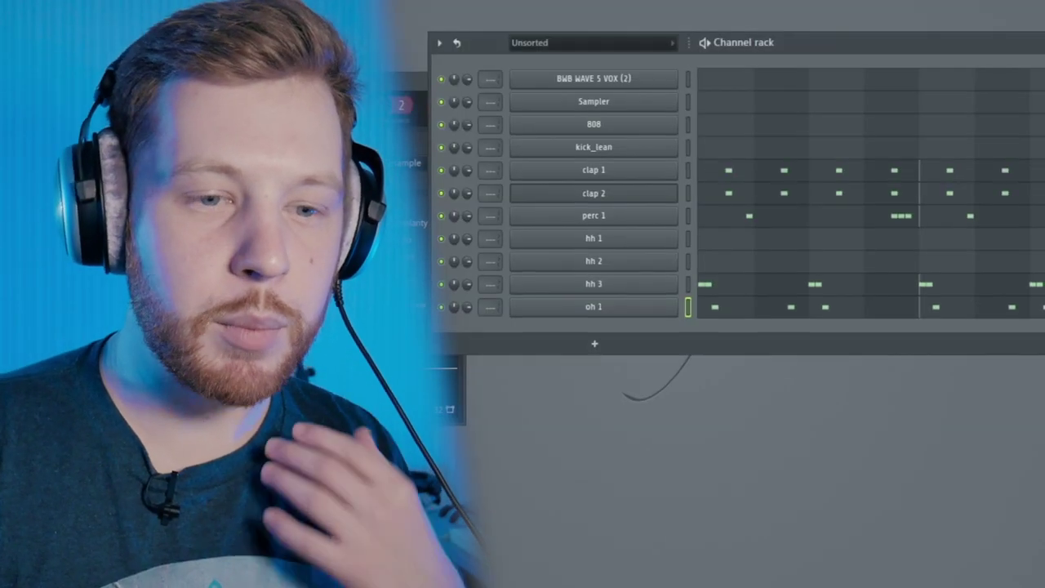
Add a C5 note filling the last quarter of bar 2 in the hh 2 channel and select it
click(688, 264)
key(space)
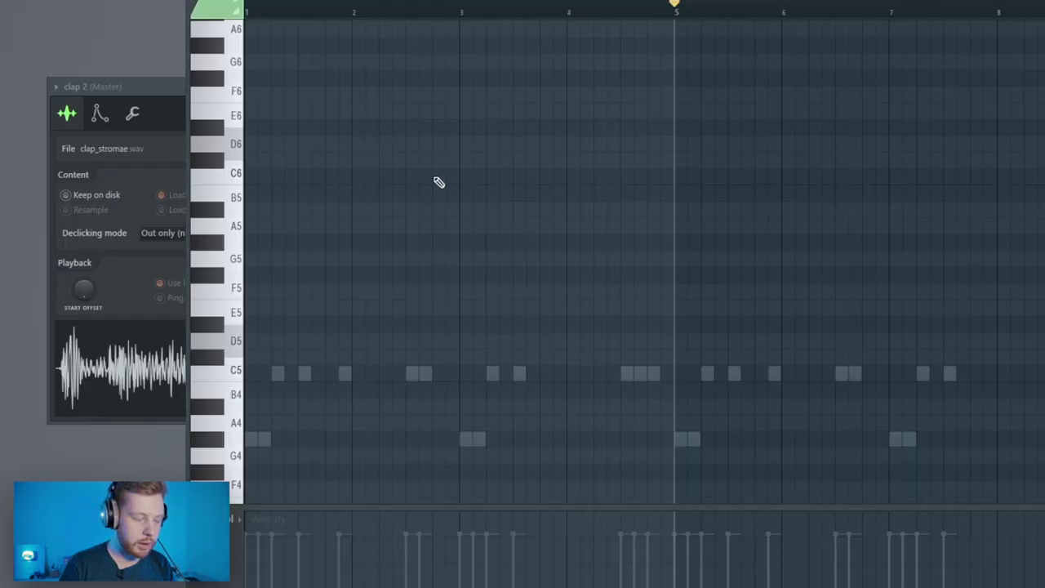
scroll(438, 245, down, 5)
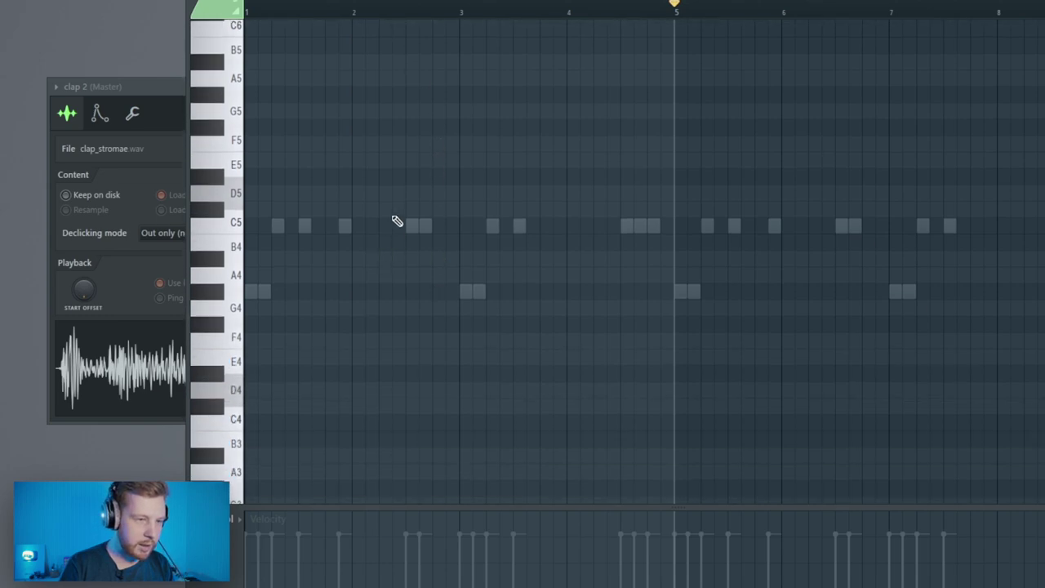
click(445, 225)
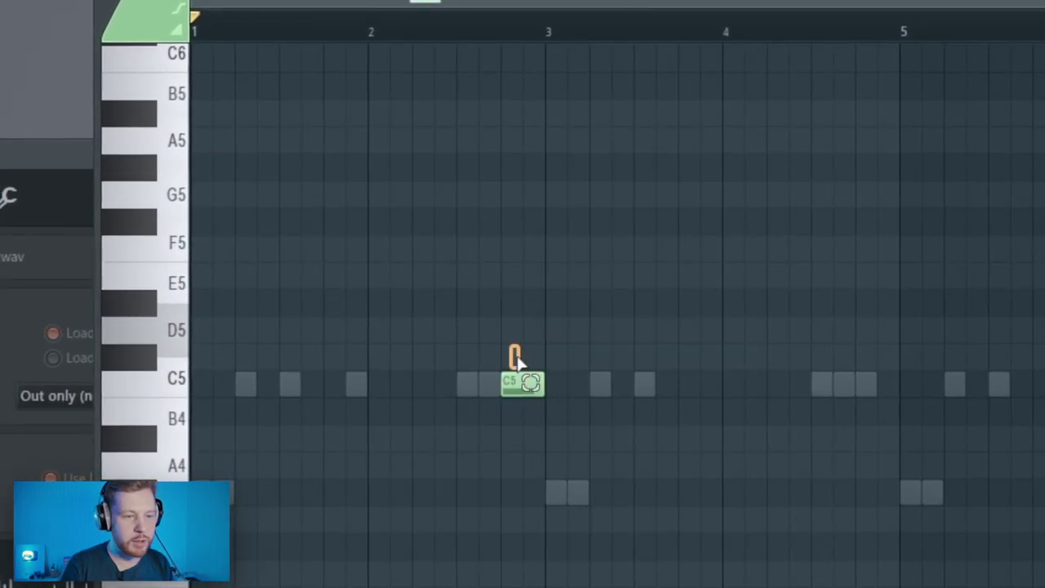
drag(511, 265, 512, 543)
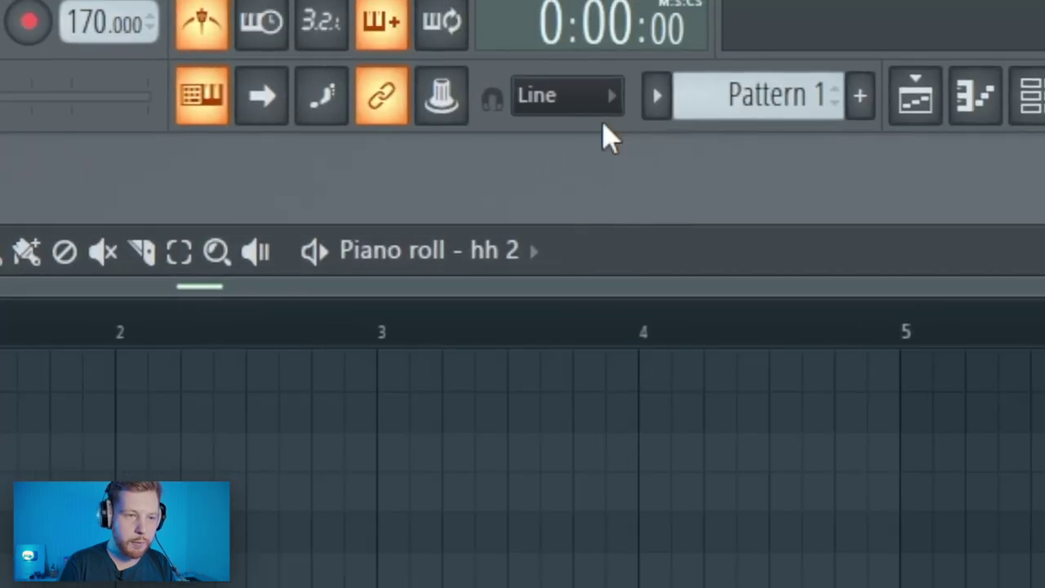
Set the snap to 1/2 step, chop the selected C5 note into a roll and ramp its velocities upward
click(604, 102)
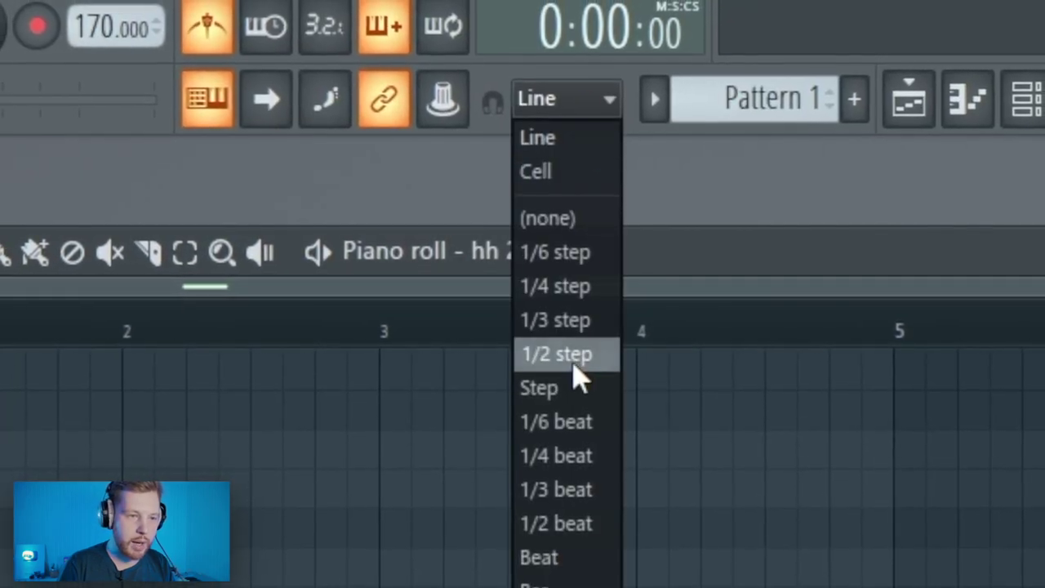
click(574, 367)
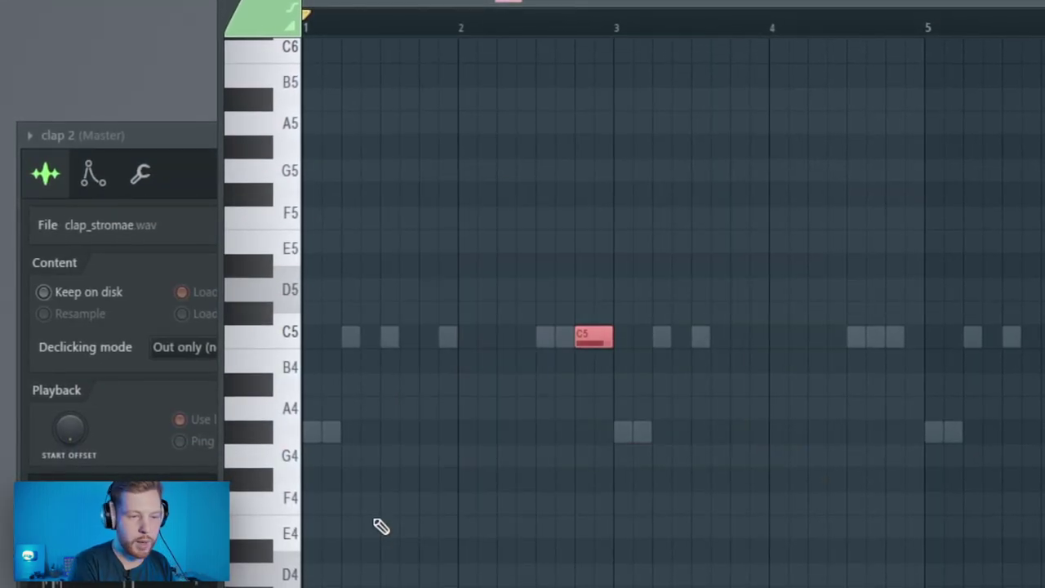
key(ctrl+u)
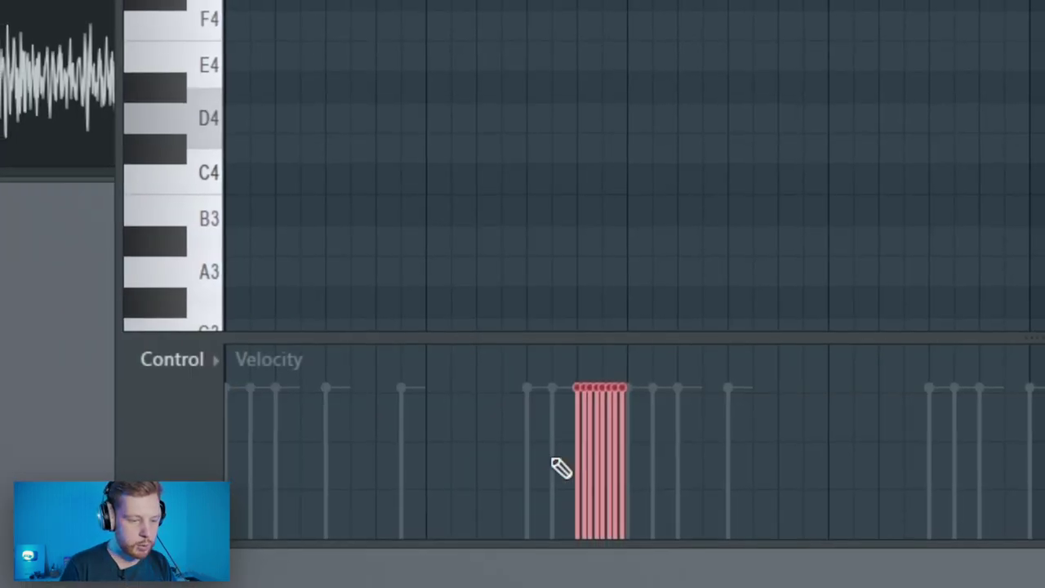
drag(557, 464, 644, 269)
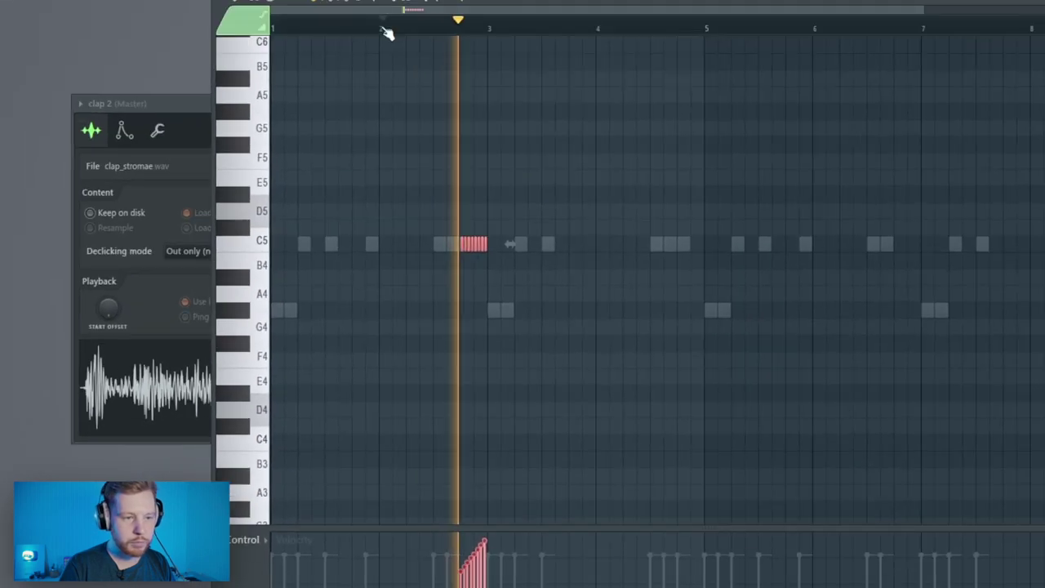
Play from bar 2, copy the C5 roll to the end of bar 4 and select the time range of bars 1 to 4
click(385, 24)
drag(464, 246, 681, 249)
drag(708, 31, 96, 134)
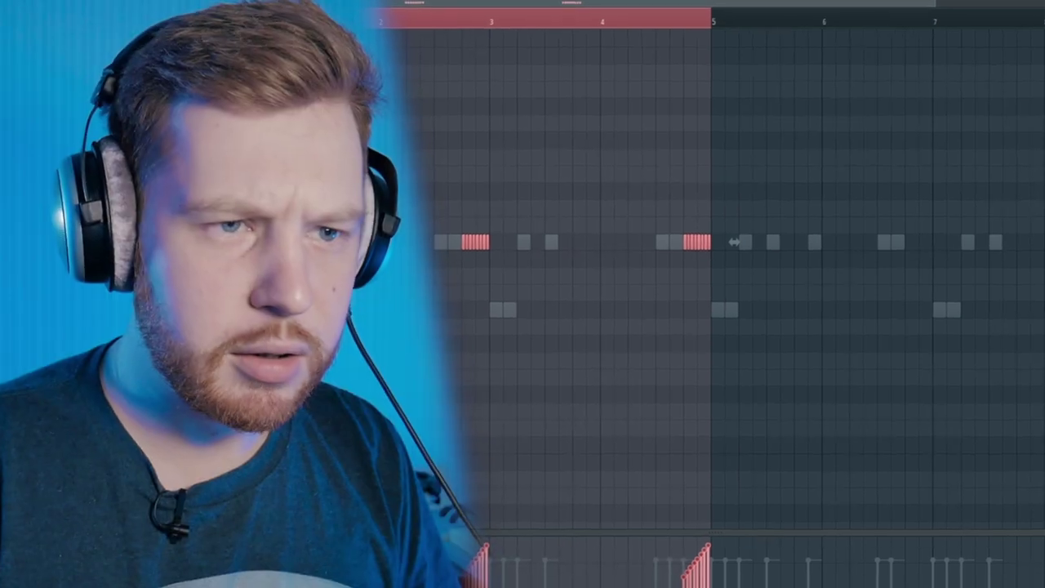
drag(473, 245, 921, 267)
key(ctrl+d)
key(ctrl+z)
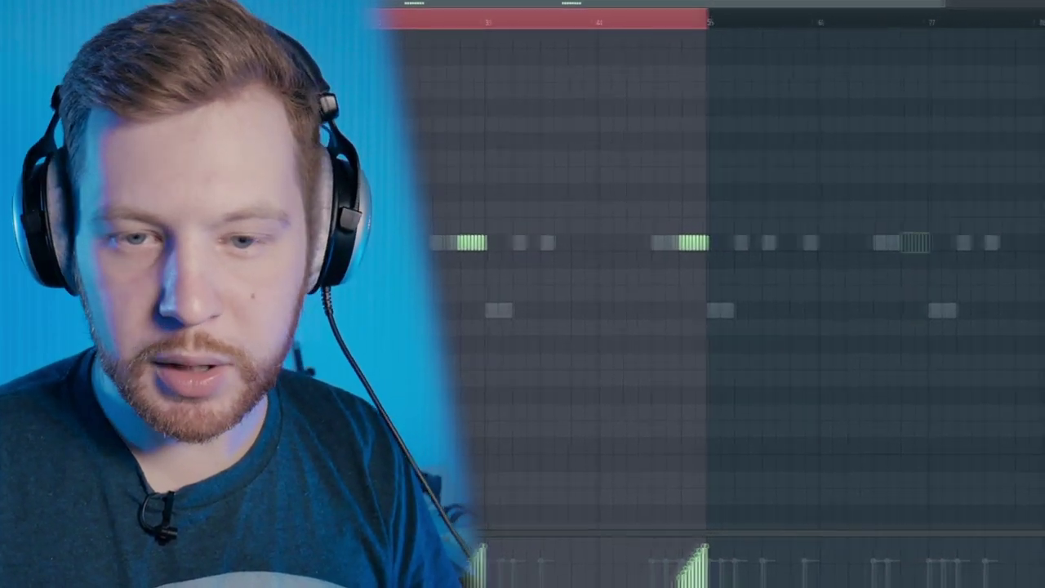
Add an F#4 note in the second half of bar 1, set the snap to 1/3 step and chop the note into three hits
scroll(817, 249, right, 1)
drag(555, 5, 493, 5)
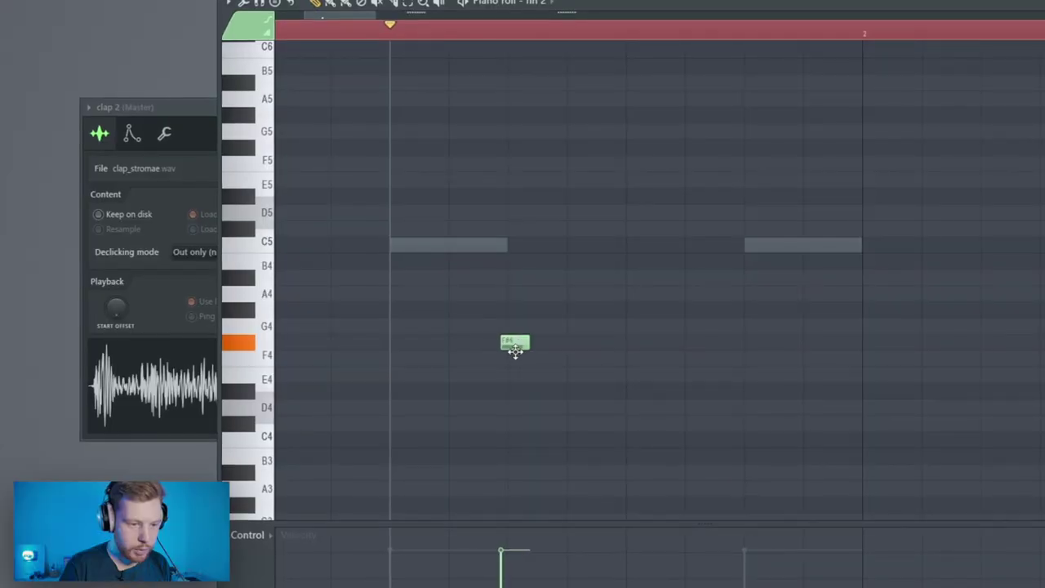
drag(542, 344, 626, 367)
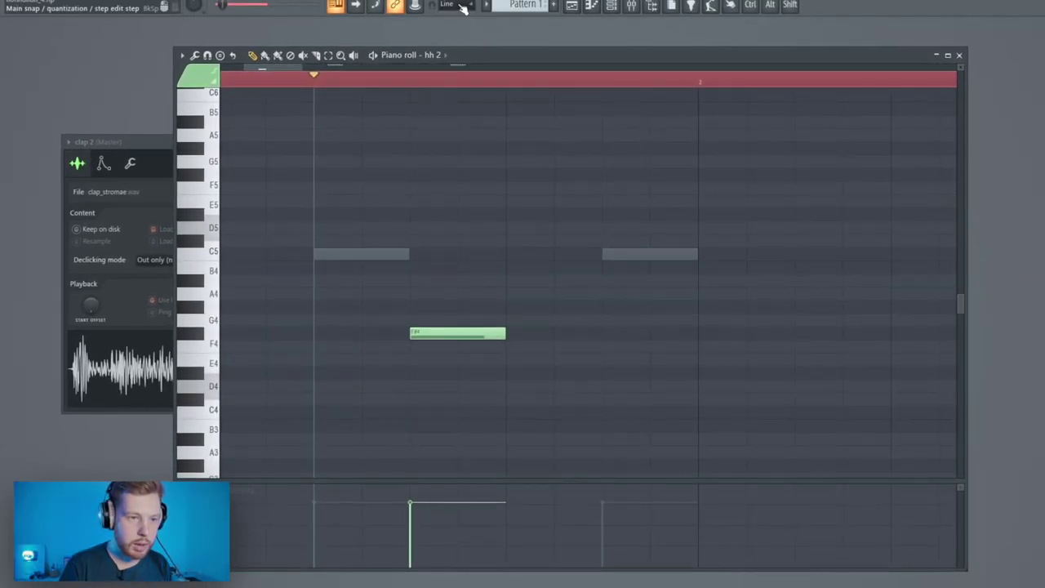
click(463, 8)
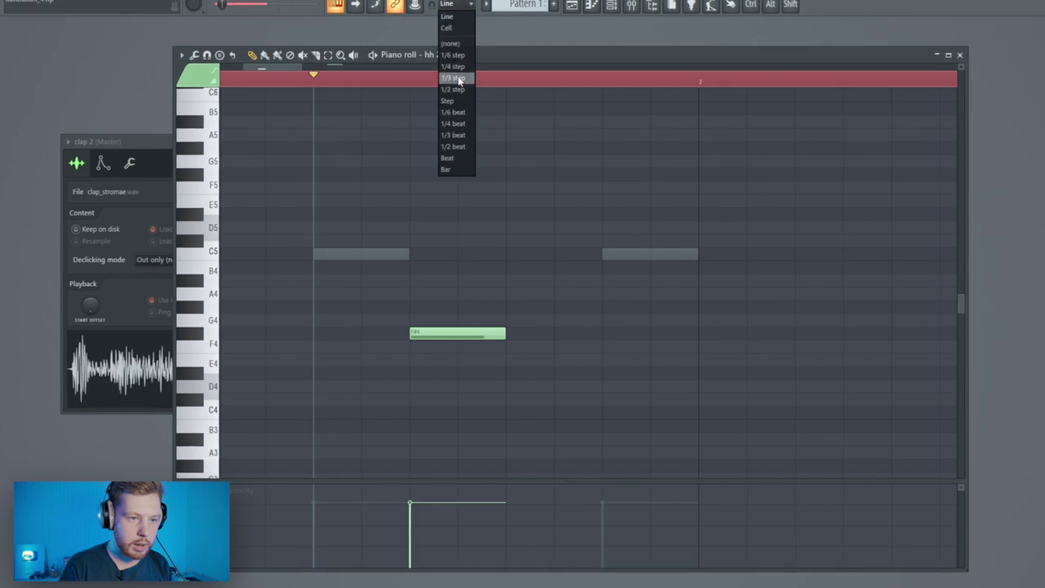
click(463, 78)
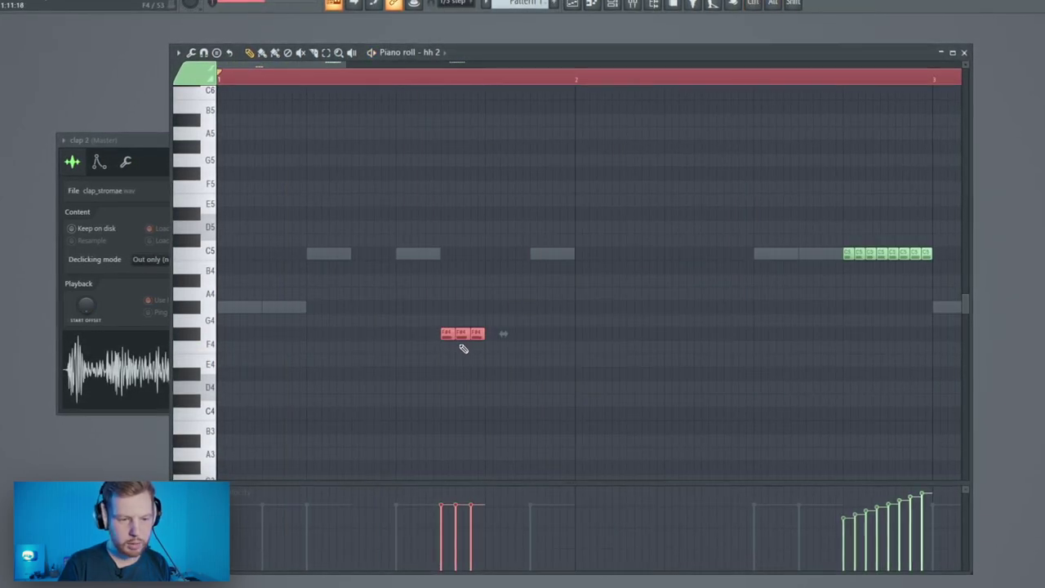
Copy the F#4 hits into the first half of bar 4, rework them as four shorter hits and raise them to A4
drag(464, 343, 504, 338)
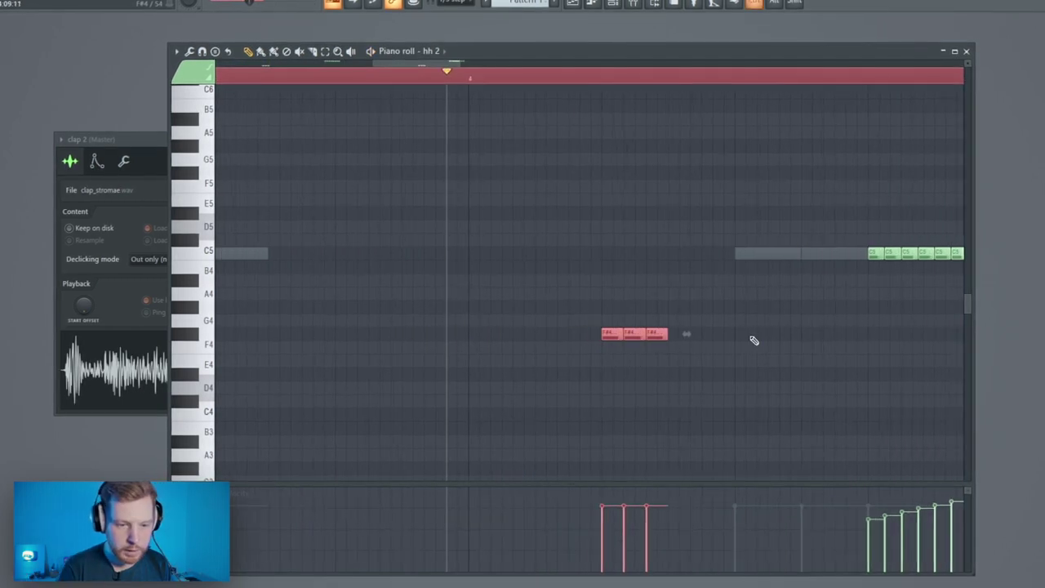
key(space)
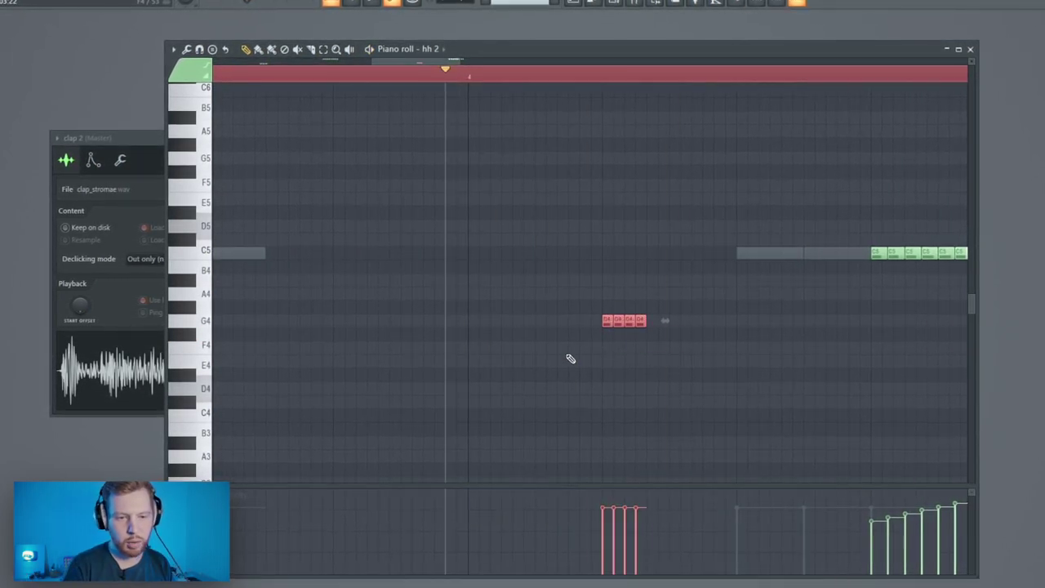
key(shift+Up)
key(shift+Up)
key(space)
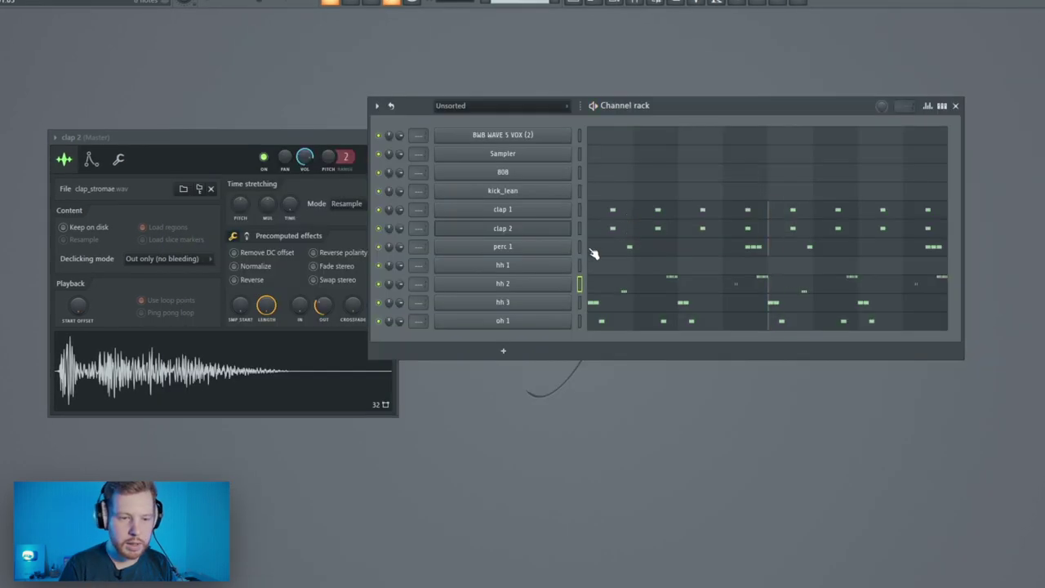
Fill the hh 1 pattern with back-to-back C5 notes from bar 1 into bar 4 at reduced velocity
click(598, 268)
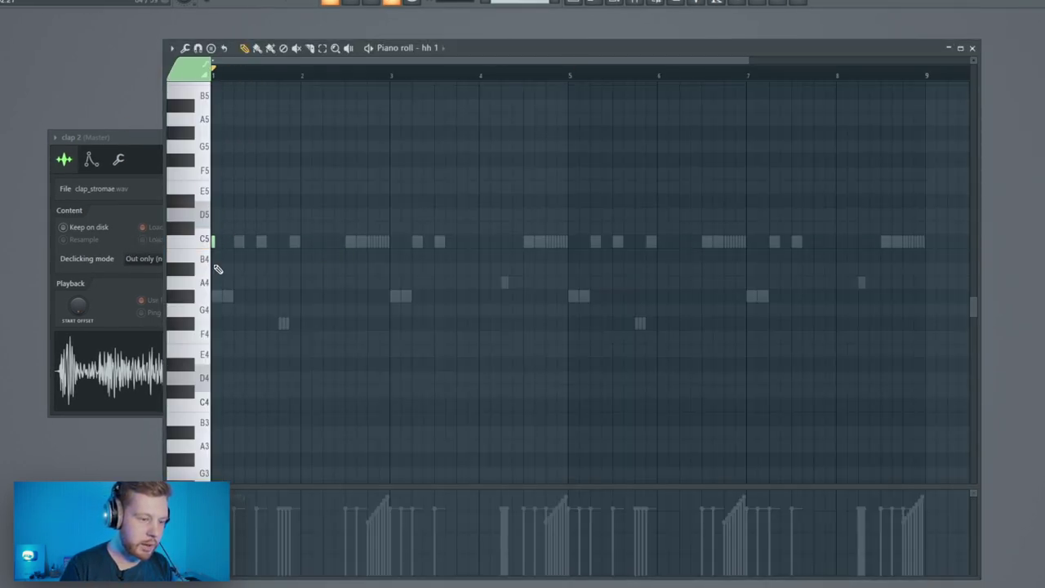
scroll(230, 262, up, 5)
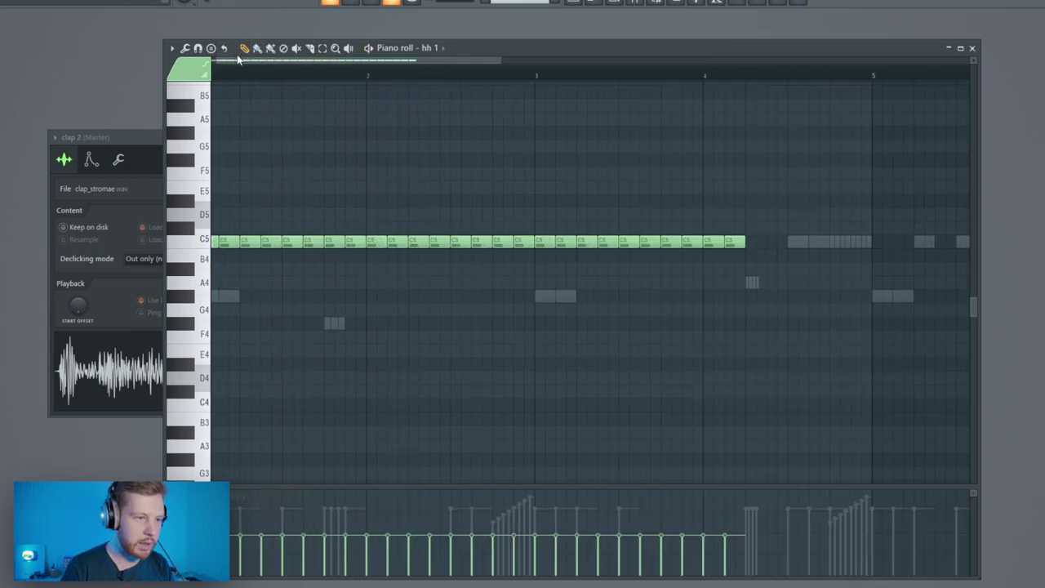
scroll(235, 60, up, 1)
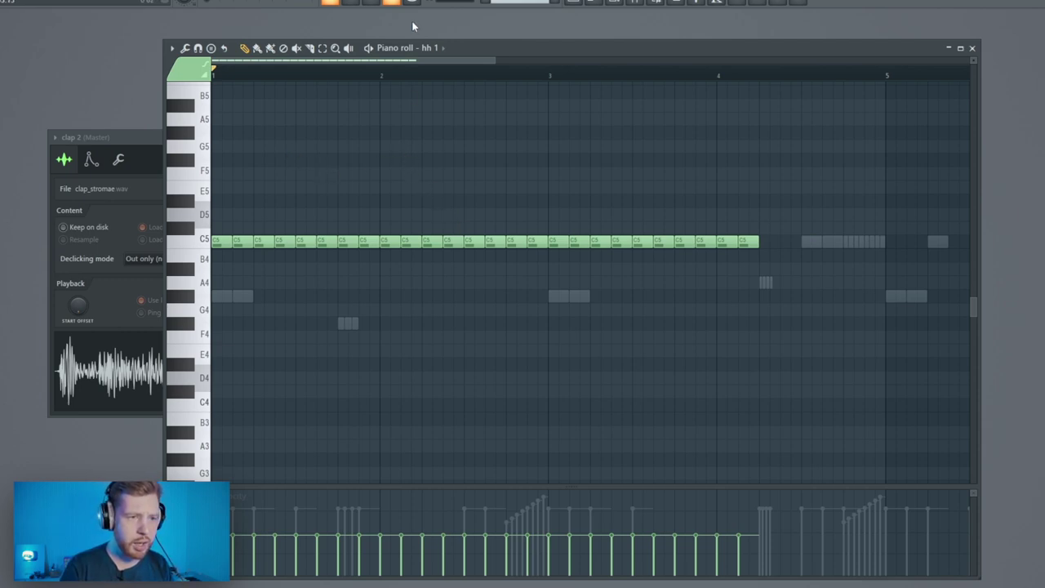
Set the snap to 1/2 step and turn the C5 note a quarter into bar 2 into a roll of four E5 hits
click(464, 1)
click(458, 86)
scroll(464, 335, up, 2)
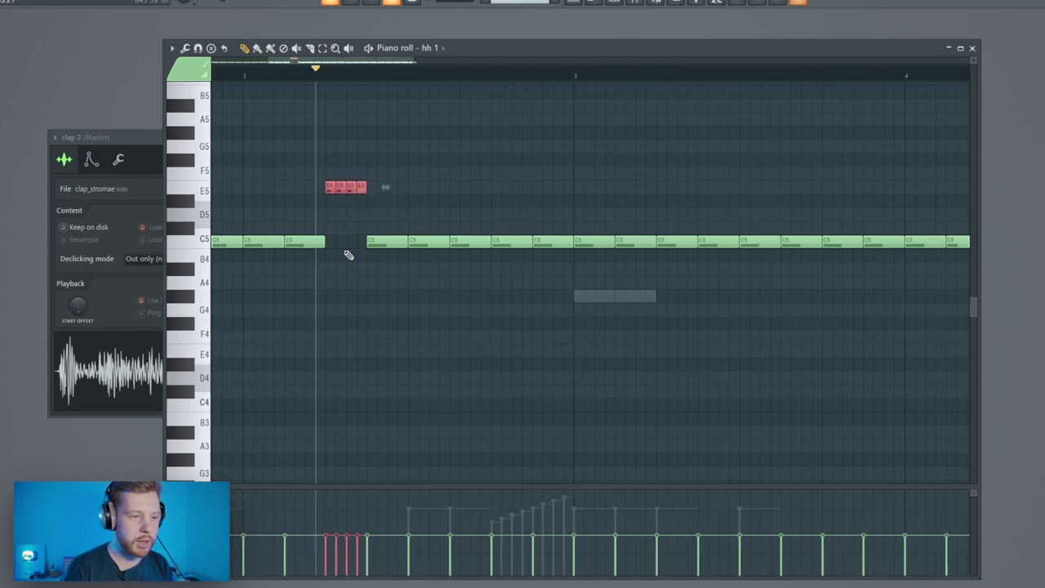
key(space)
key(space)
Delete the last hit of the E5 roll, raise the velocity of the remaining hits and play from bar 2
ctrl+click(371, 201)
right_click(363, 189)
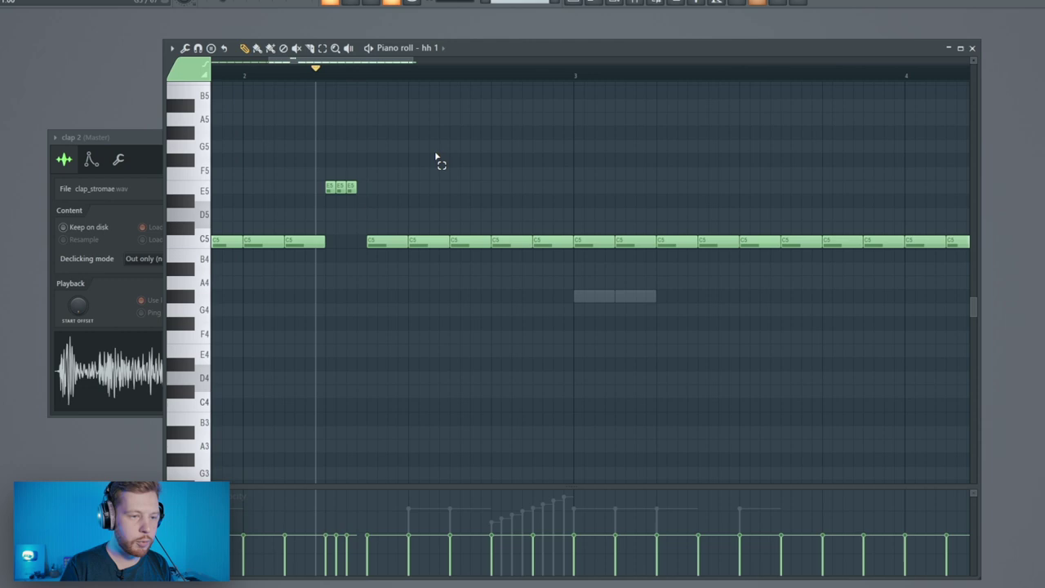
click(245, 72)
key(space)
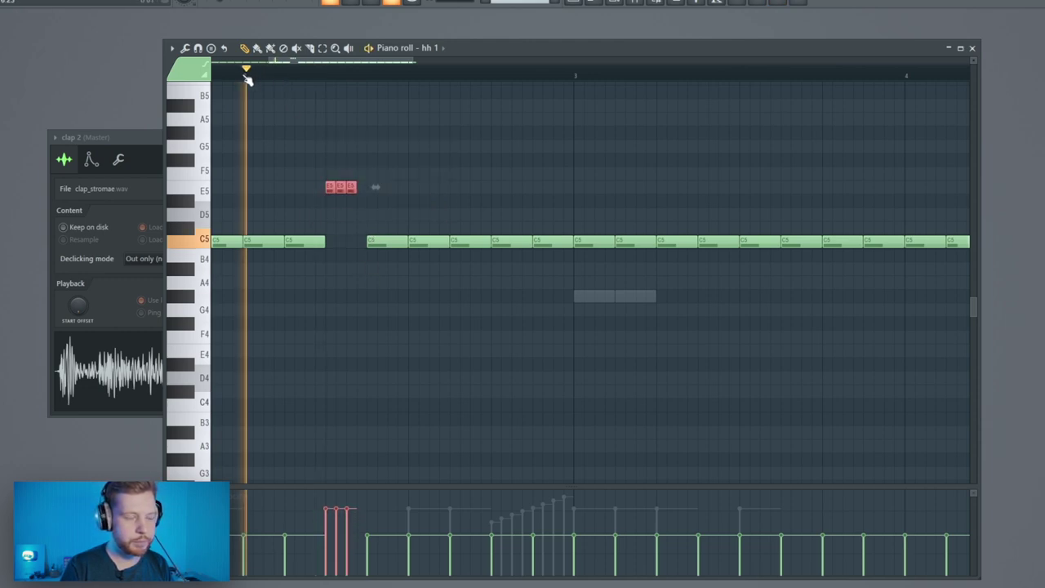
key(space)
Turn the C5 note a quarter into bar 3 into a louder roll of four F#5 hits and play it
scroll(691, 324, down, 3)
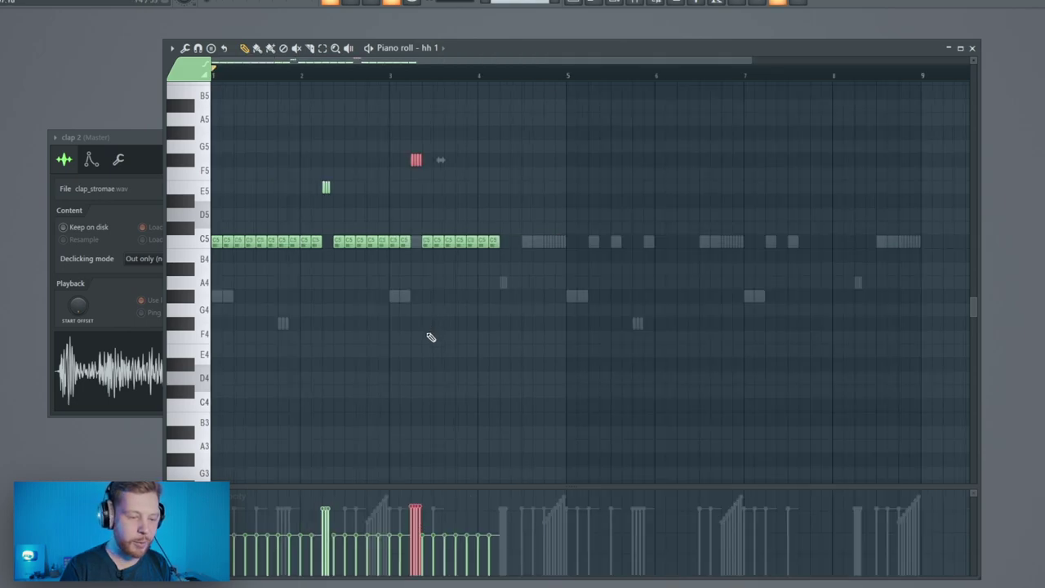
key(space)
Split the C5 note starting the last quarter of bar 3, extend the C5 line through three quarters of bar 4 and play bar 4
scroll(518, 303, up, 3)
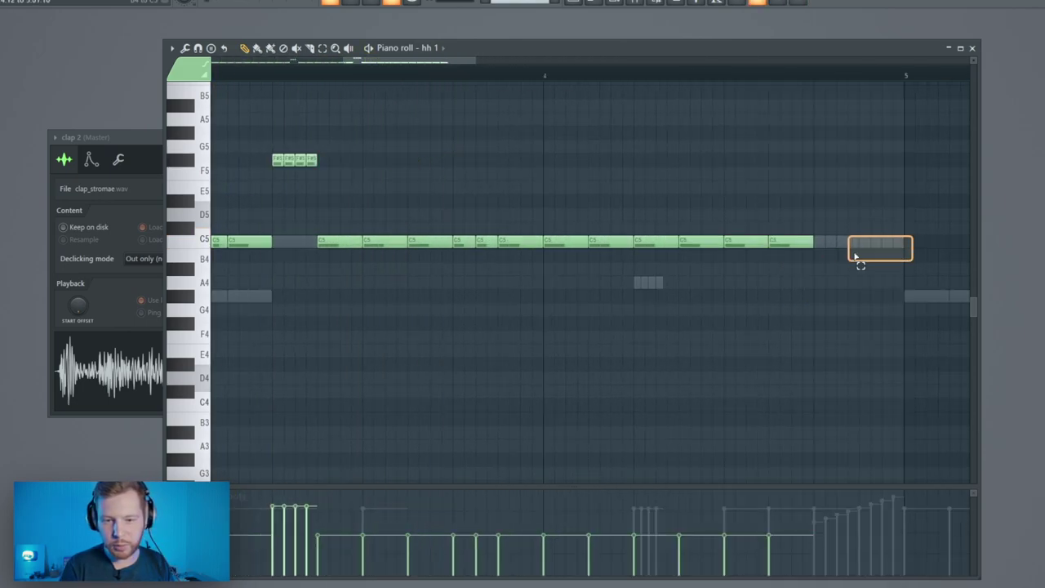
drag(855, 257, 850, 260)
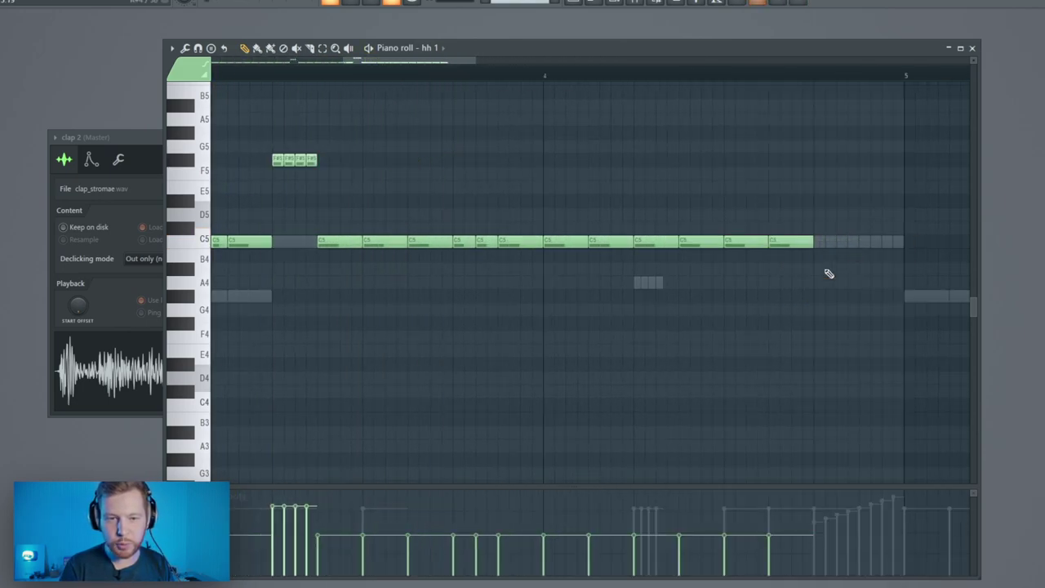
click(634, 79)
key(space)
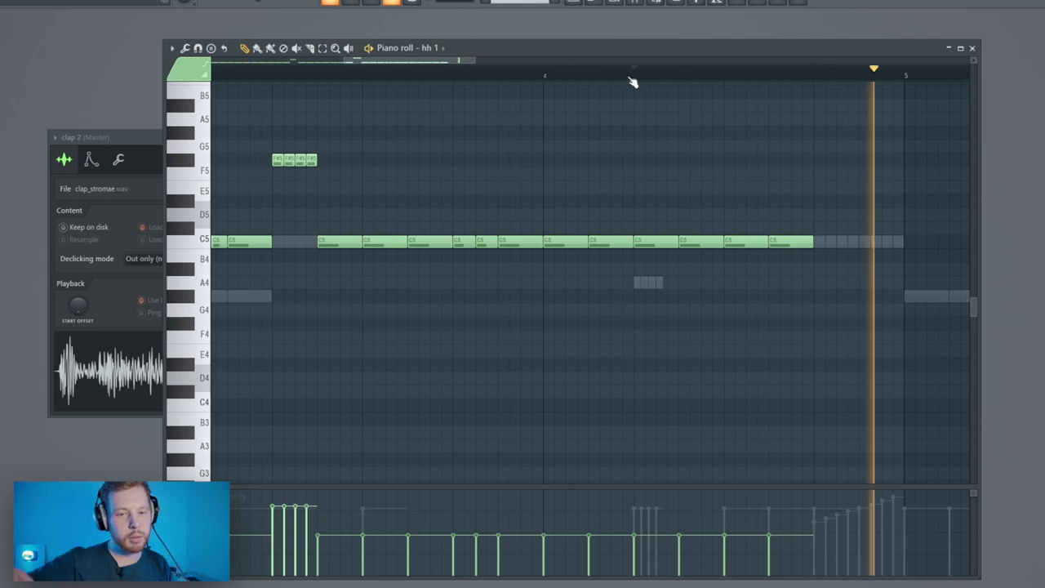
key(space)
Set the snap to Line and chop the last two C5 notes of bar 4 into four hits
click(458, 2)
click(460, 11)
ctrl+drag(808, 173, 728, 273)
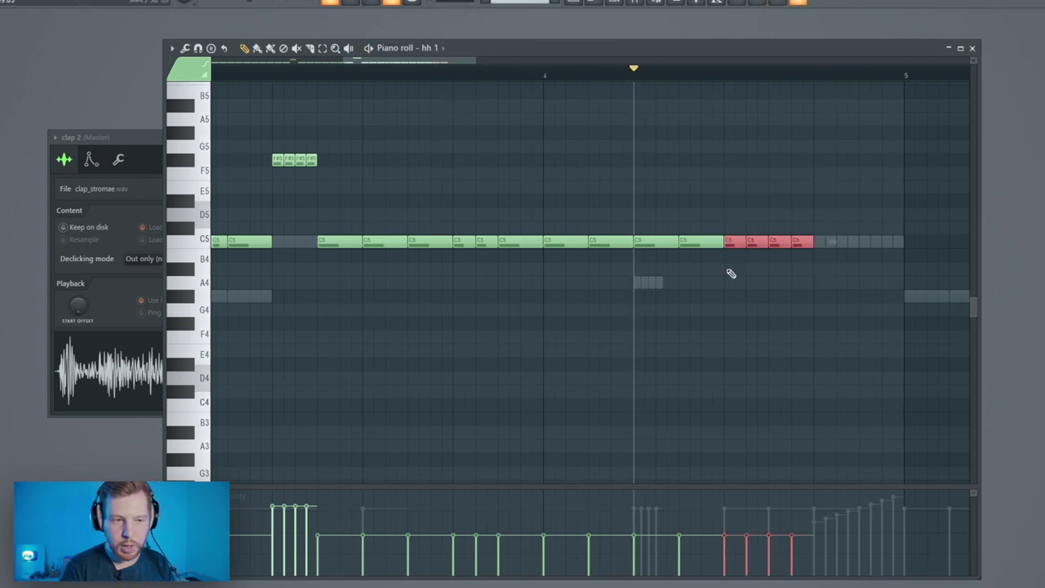
Move the four chopped hits in bar 4 up to F5, raise their velocity and play from bar 4
key(space)
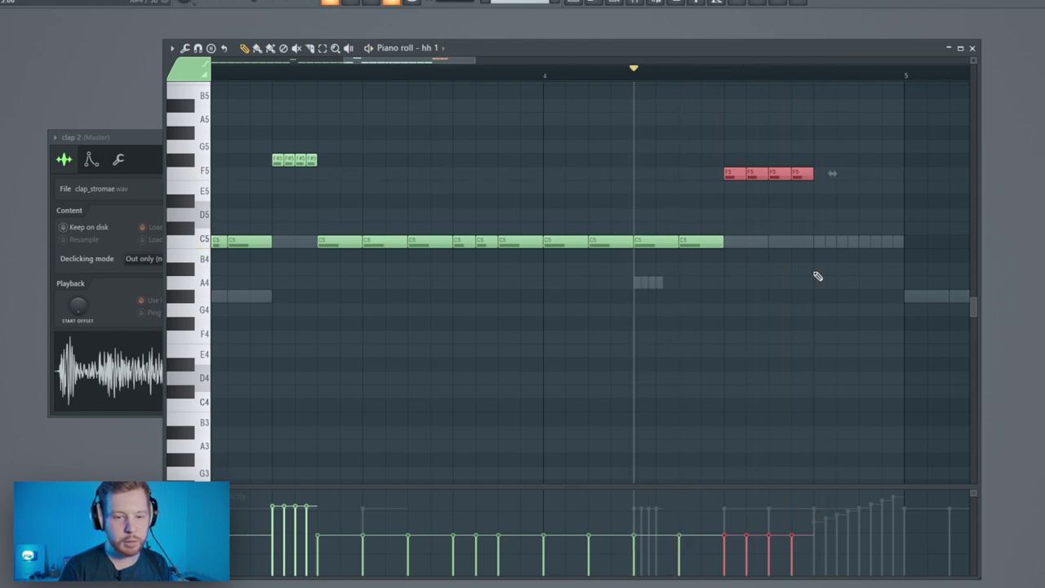
key(space)
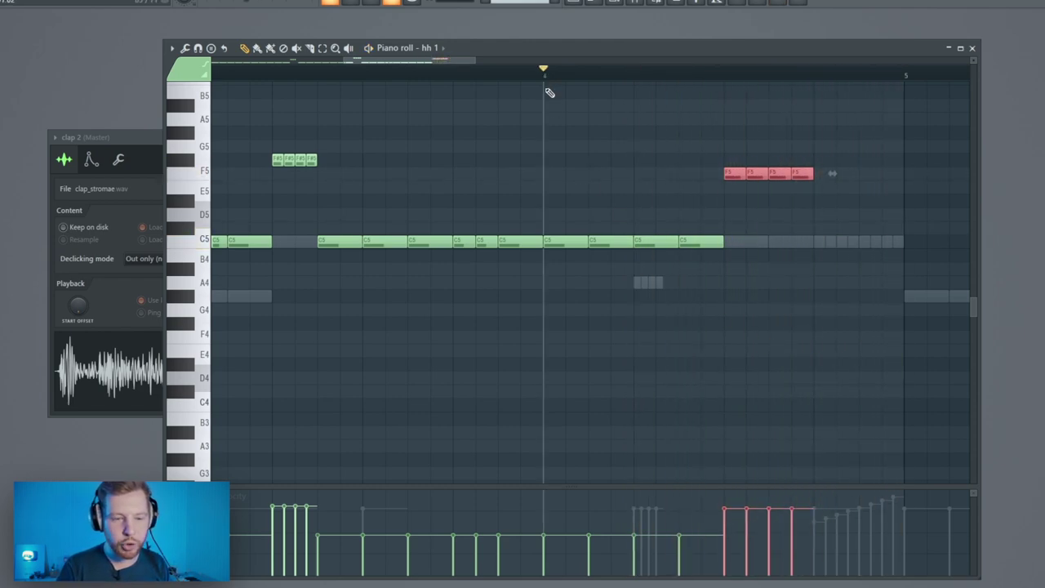
key(space)
key(space)
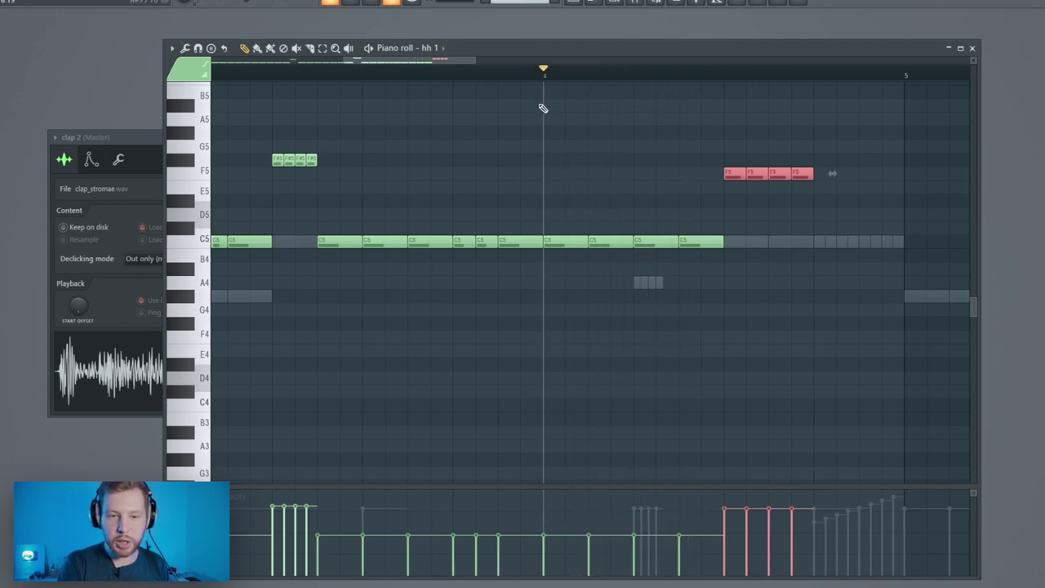
drag(812, 224, 755, 260)
drag(843, 128, 738, 185)
ctrl+click(925, 262)
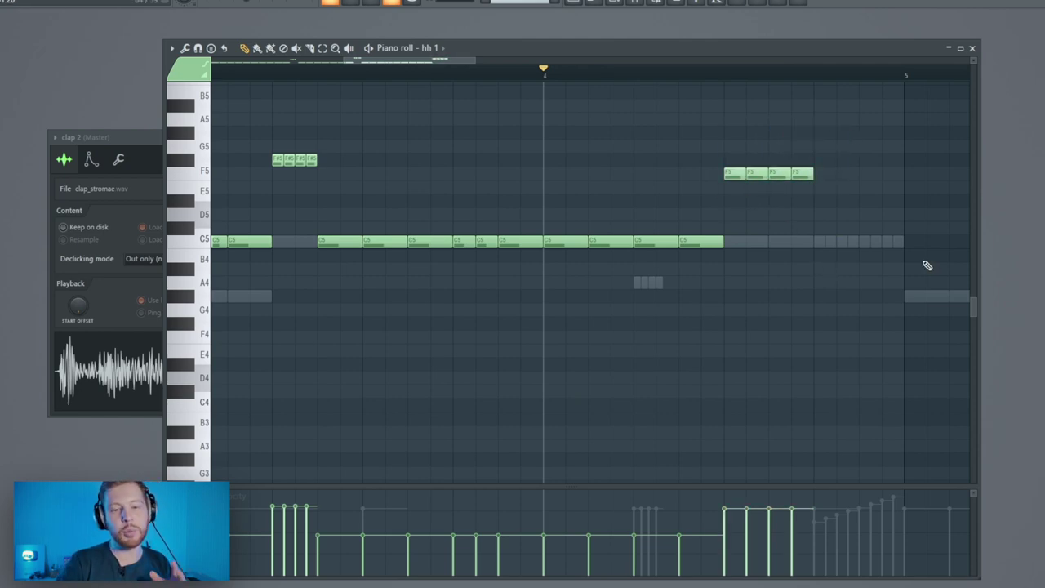
key(space)
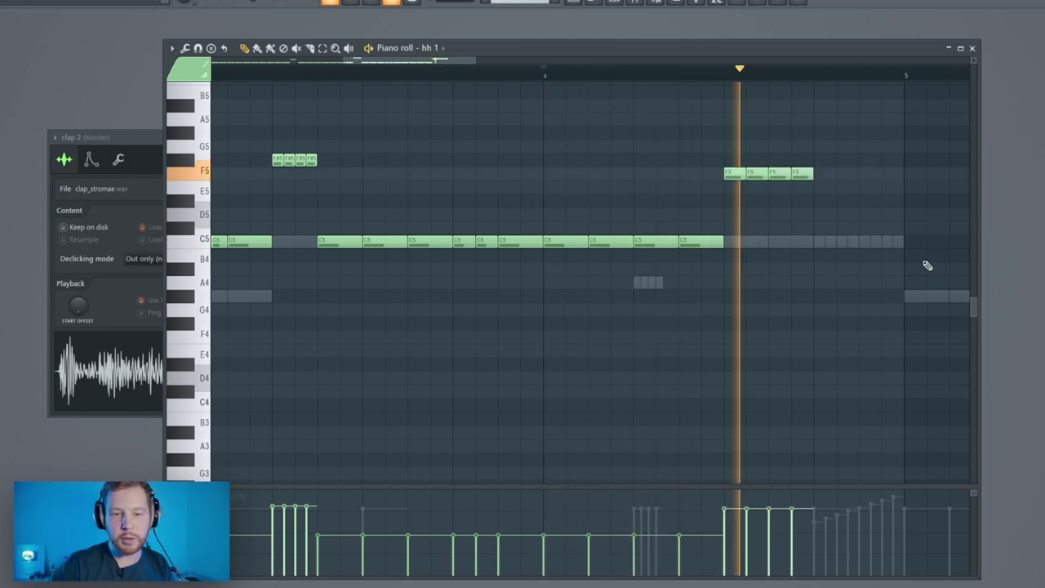
Select the whole four-bar hh 1 hi-hat pattern and duplicate it into bars 5 to 8
ctrl+scroll(808, 294, down, 3)
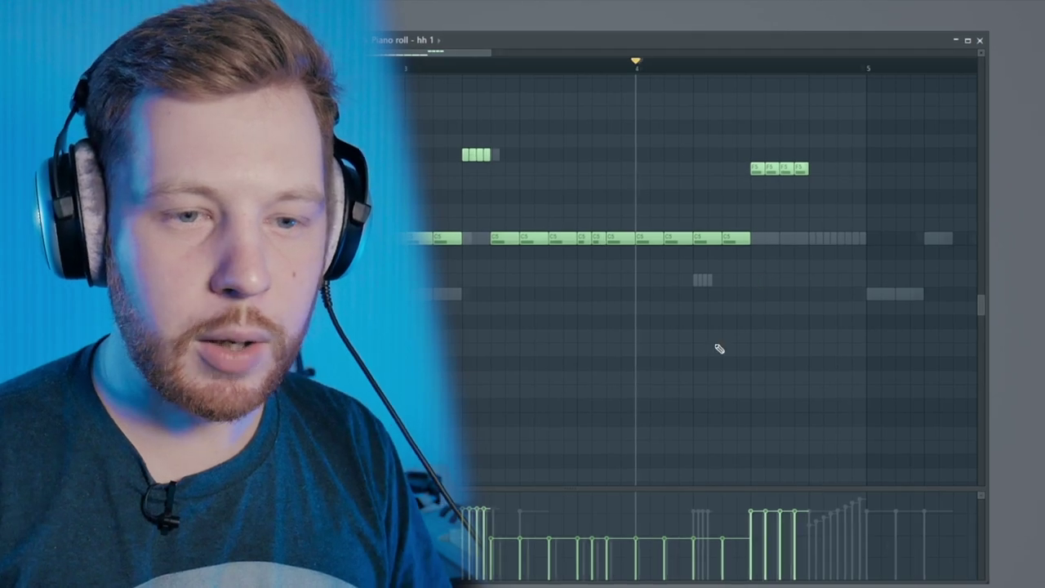
ctrl+scroll(718, 349, down, 3)
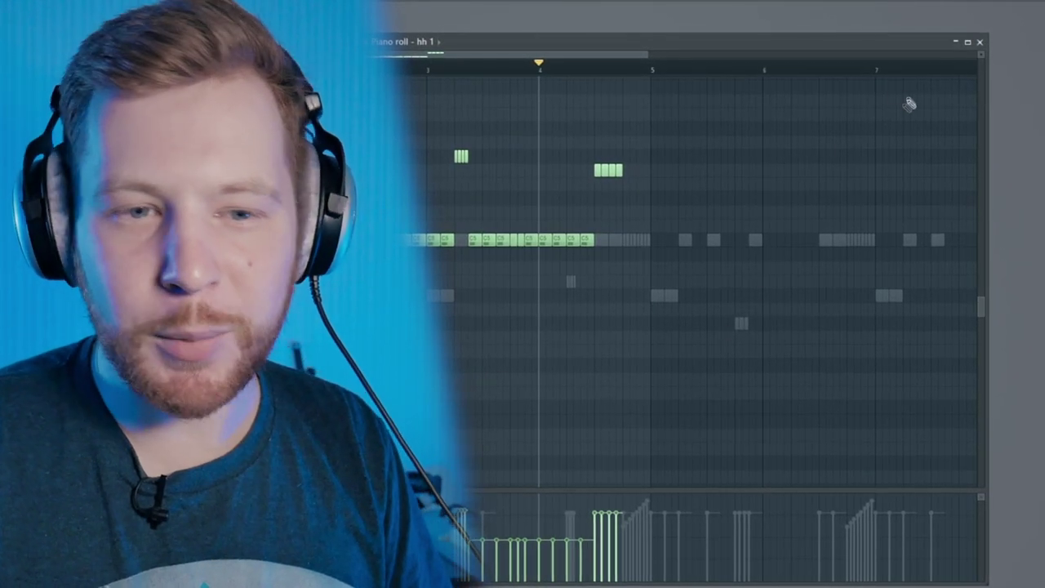
ctrl+drag(656, 73, 204, 72)
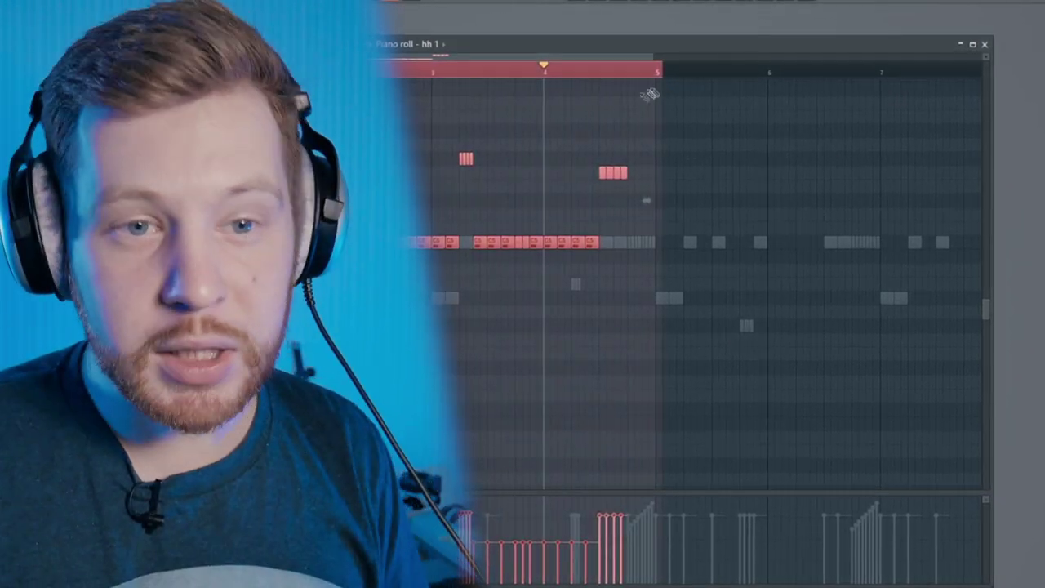
key(ctrl+b)
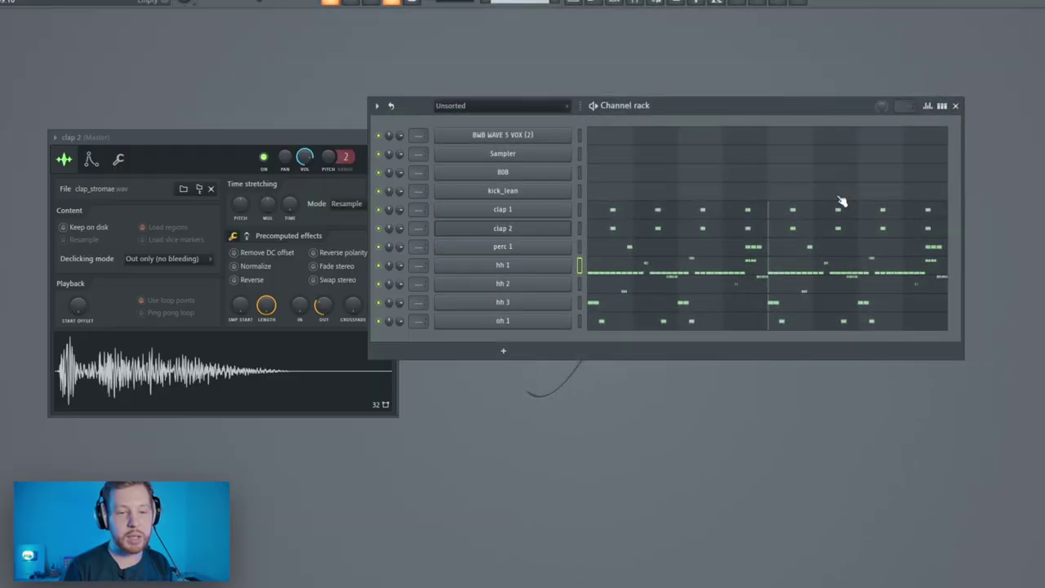
Increase the time Shift in the hh 1 channel's miscellaneous settings
click(510, 265)
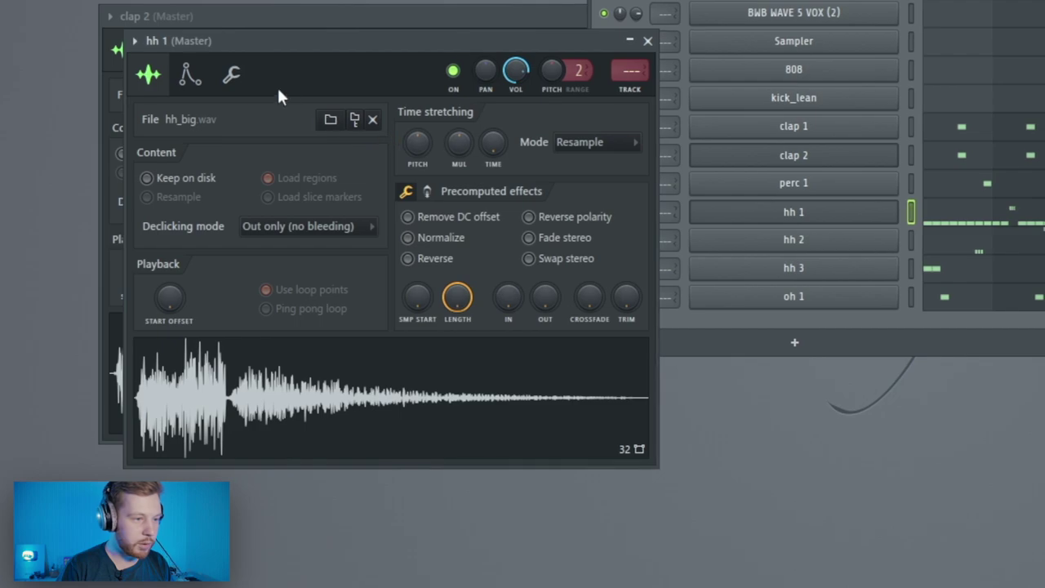
click(231, 74)
drag(480, 143, 480, 115)
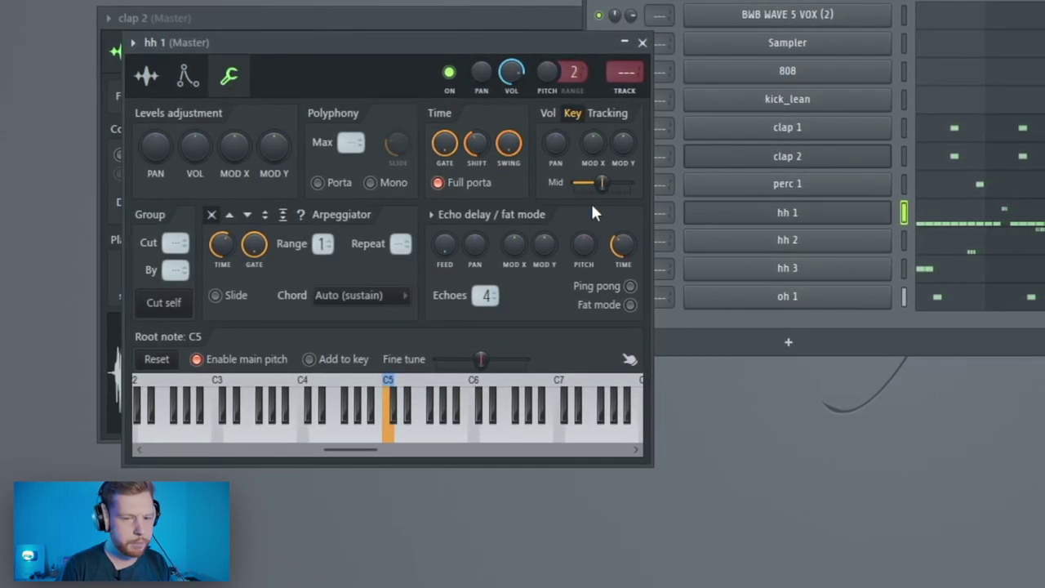
Go through the hh 2, hh 3 and perc 1 channels and increase their time Shift as well
click(745, 240)
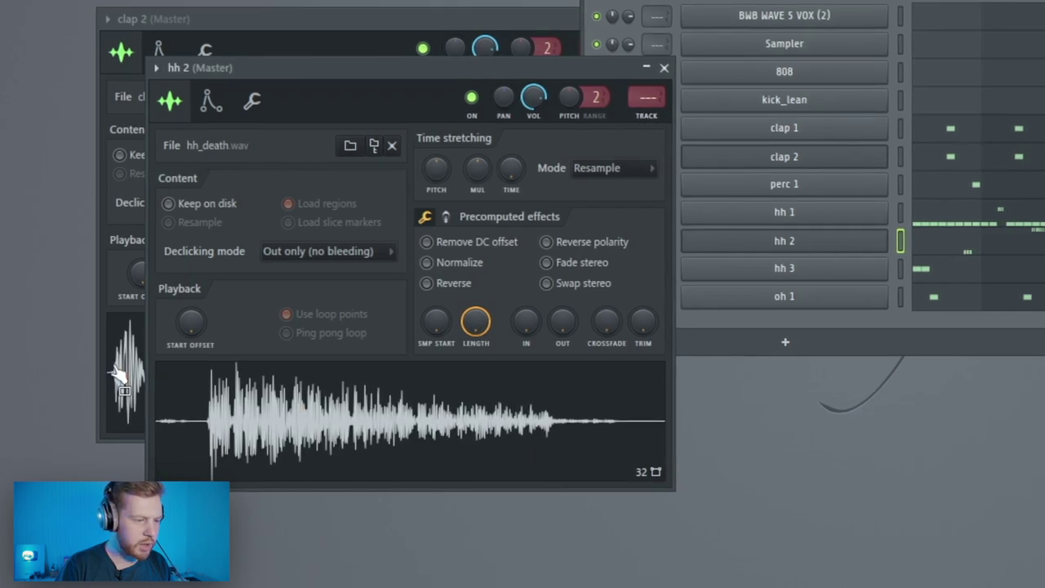
click(820, 272)
click(274, 127)
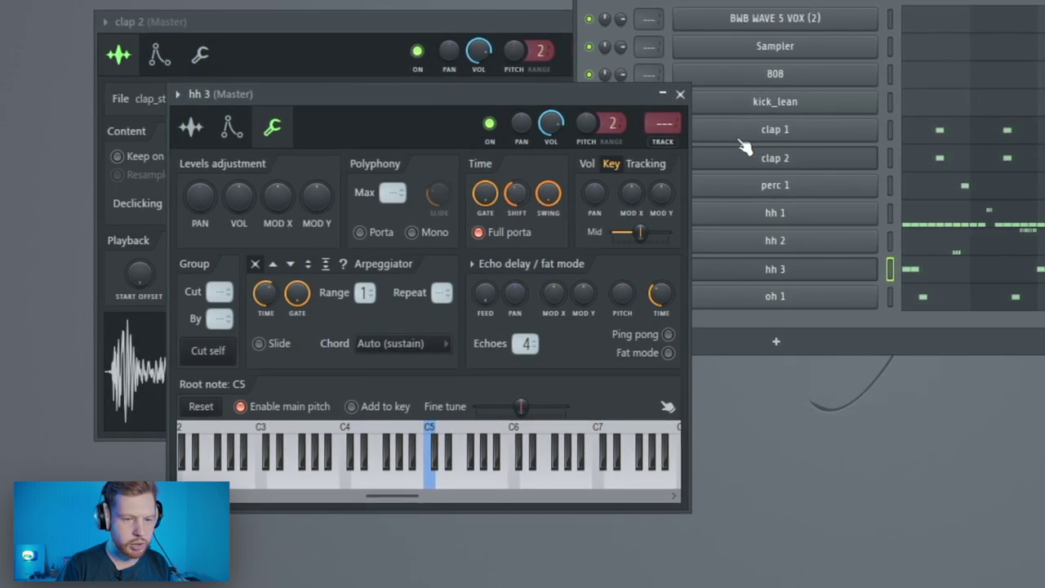
click(790, 188)
click(223, 79)
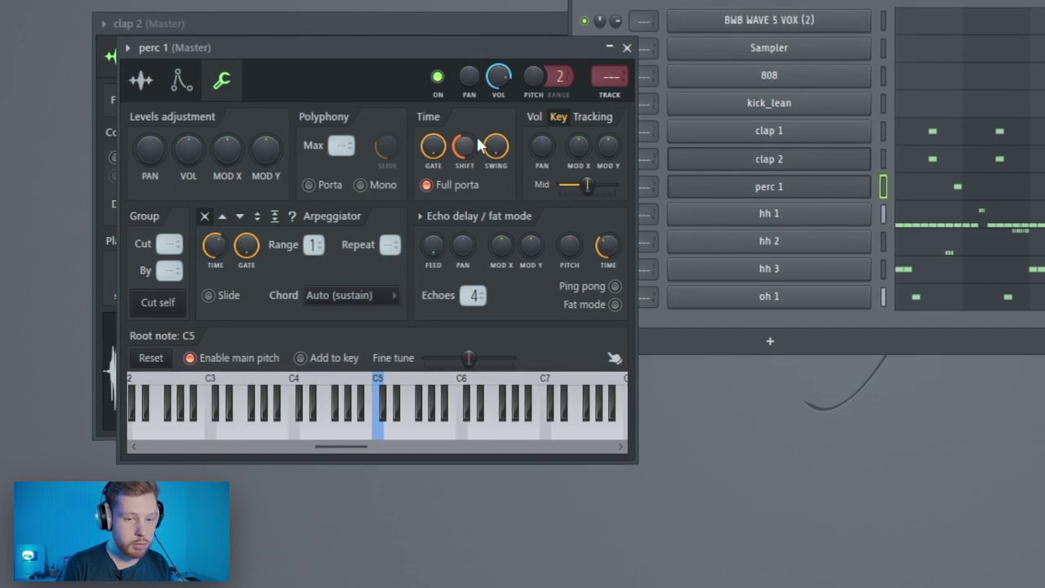
Check kick_lean's precomputed effects, then program its C5 hits across bars 1 and 2 during playback from bar 1
click(784, 108)
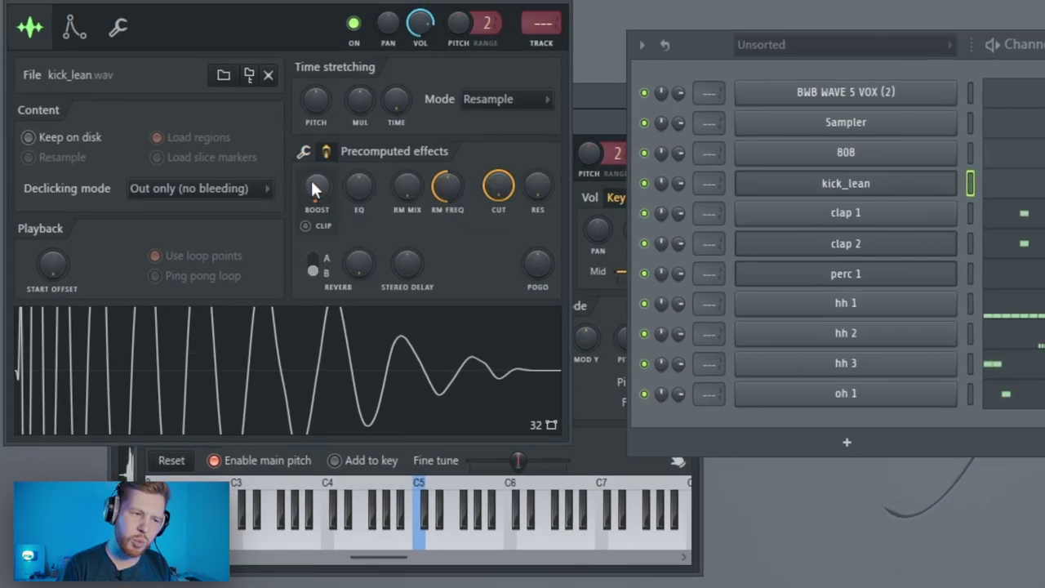
click(575, 5)
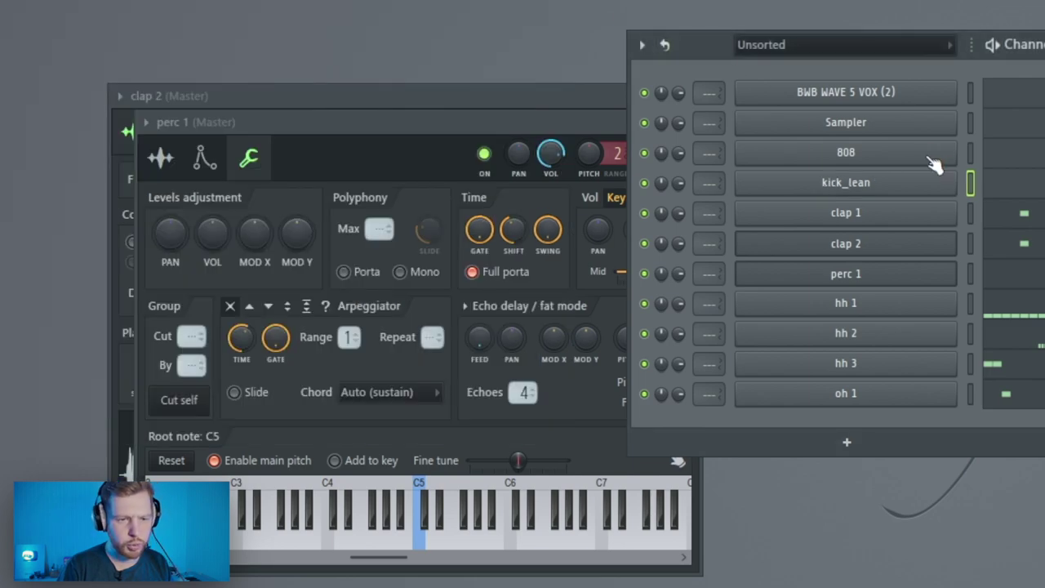
click(1009, 189)
drag(562, 222, 292, 276)
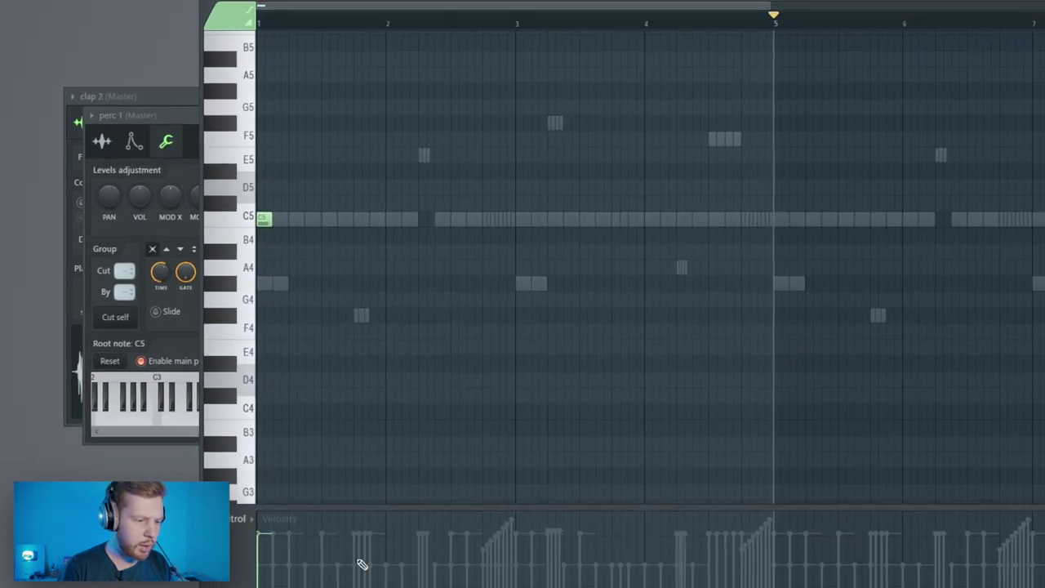
click(259, 23)
key(space)
click(279, 220)
click(357, 218)
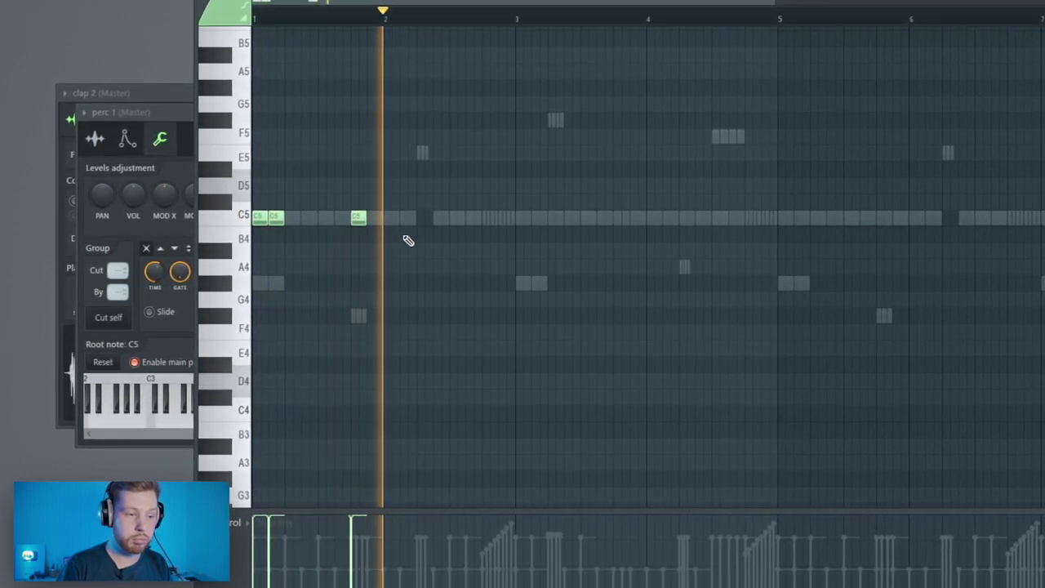
click(423, 218)
click(473, 218)
key(space)
Duplicate the two-bar kick_lean pattern until it fills all eight bars
key(ctrl+a)
key(ctrl+b)
key(ctrl+d)
drag(497, 343, 458, 183)
drag(336, 161, 391, 301)
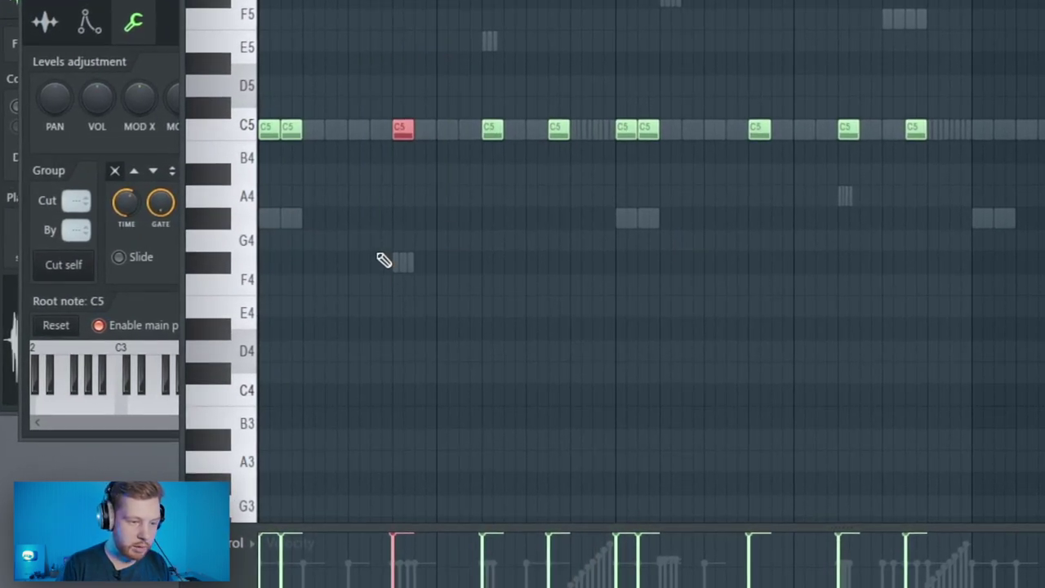
click(552, 123)
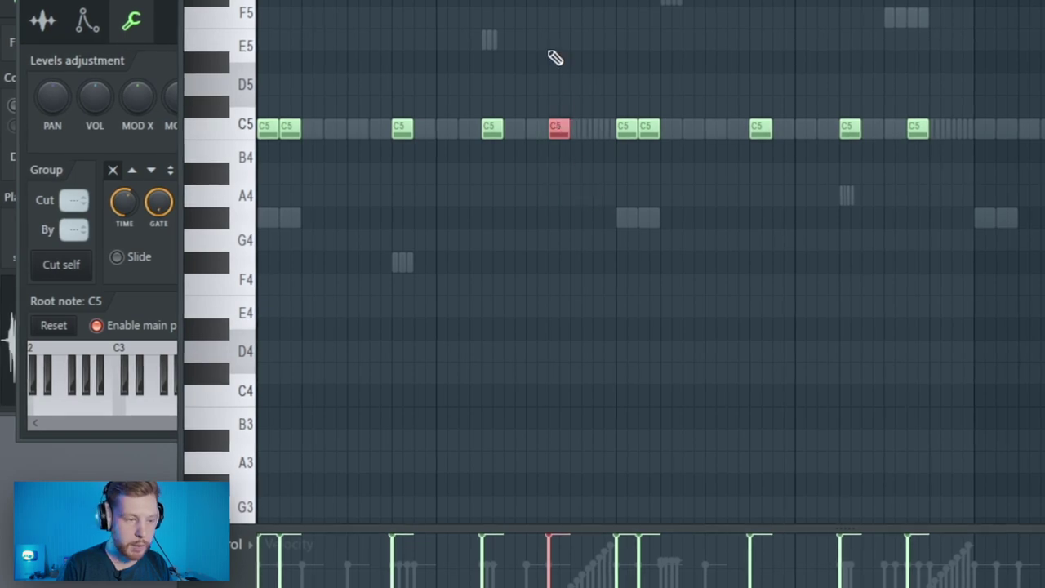
drag(677, 158, 673, 155)
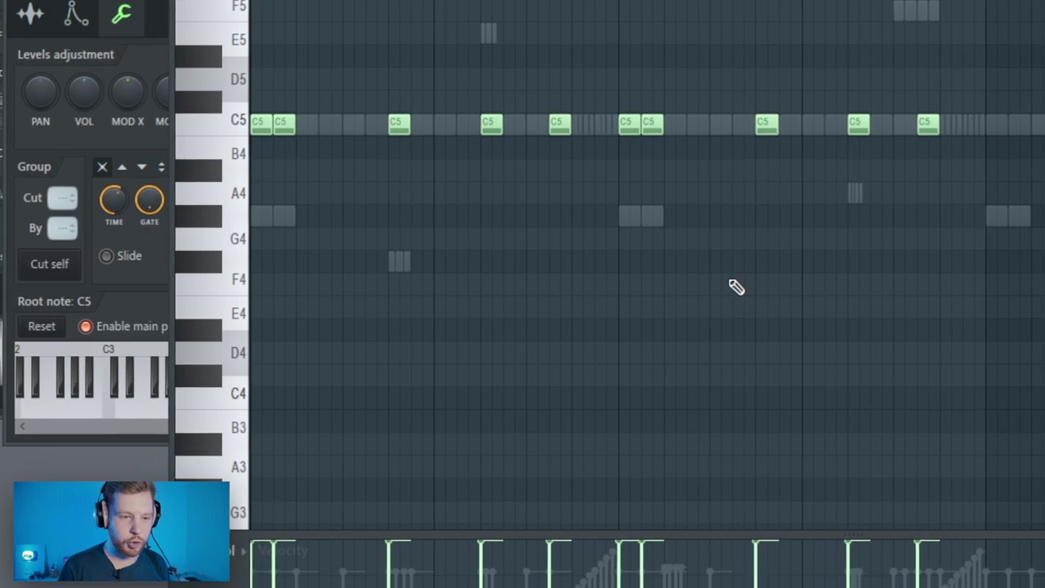
key(ctrl+a)
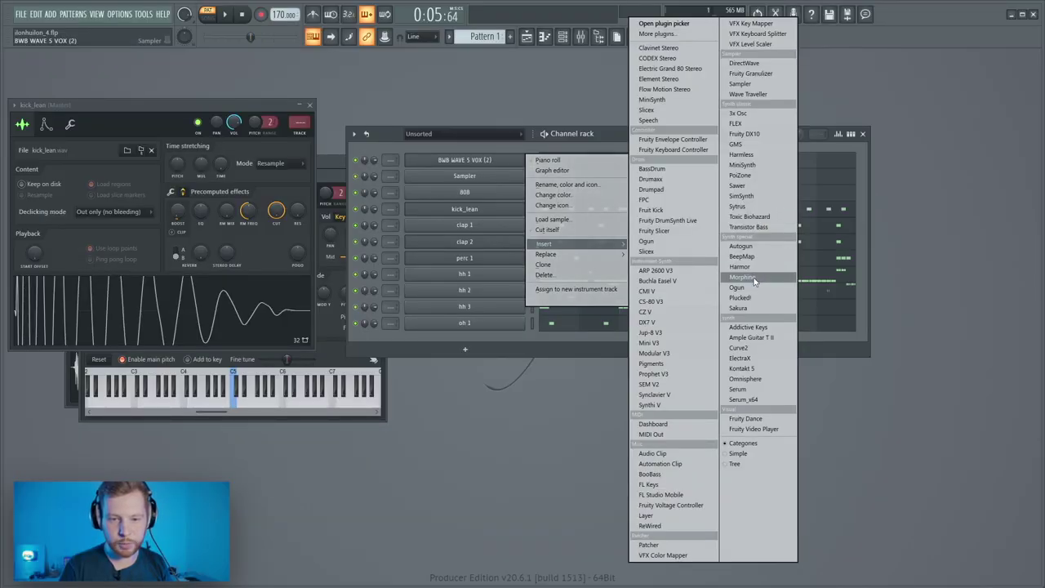
Insert a FLEX channel and clone it twice
click(736, 124)
drag(516, 145, 551, 246)
right_click(473, 163)
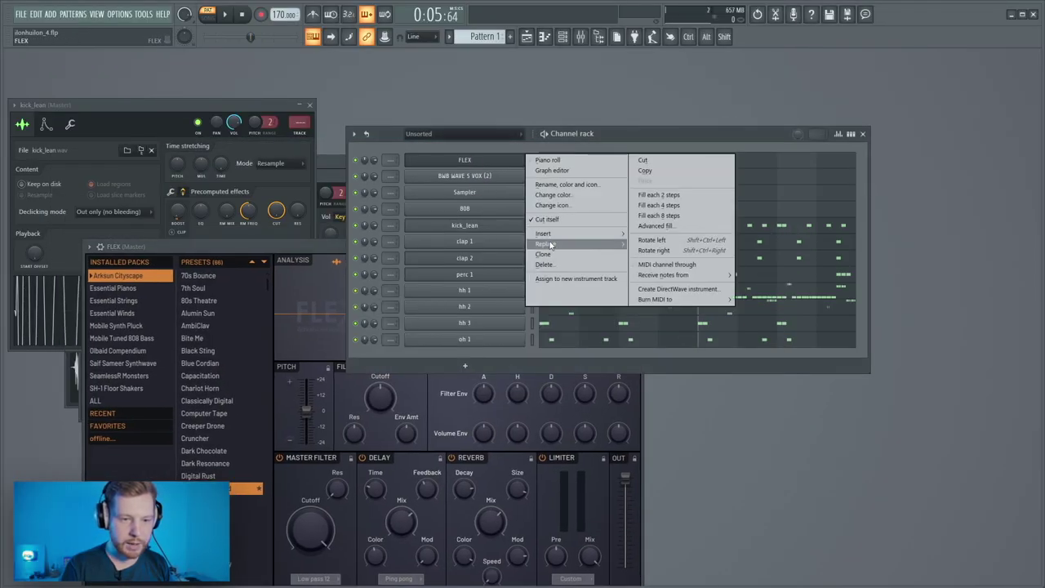
click(551, 255)
right_click(472, 164)
click(556, 257)
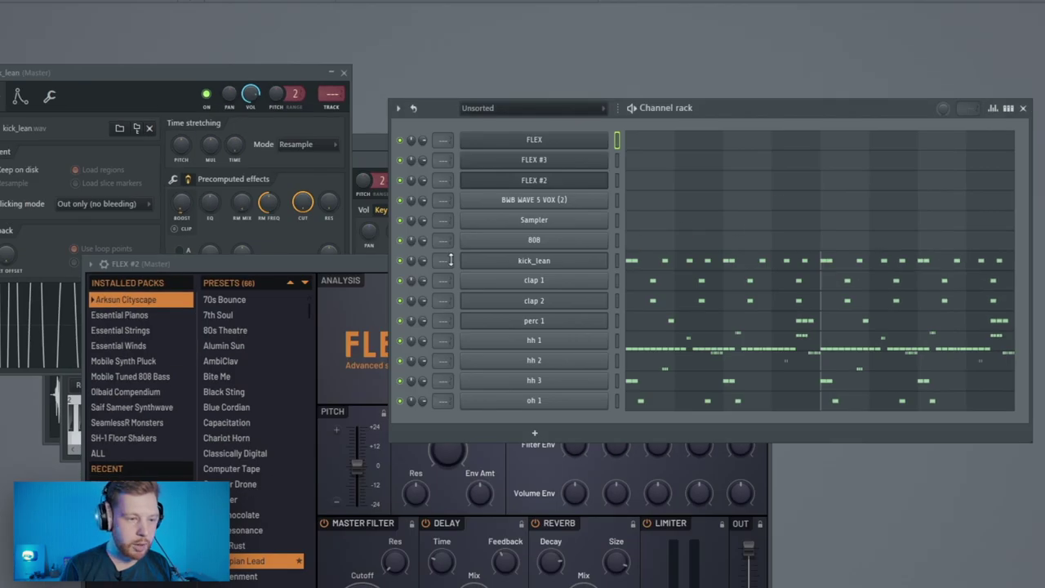
Load the Muted Statement preset from the Arksun Cityscape pack in FLEX #2
click(534, 179)
drag(448, 223, 581, 87)
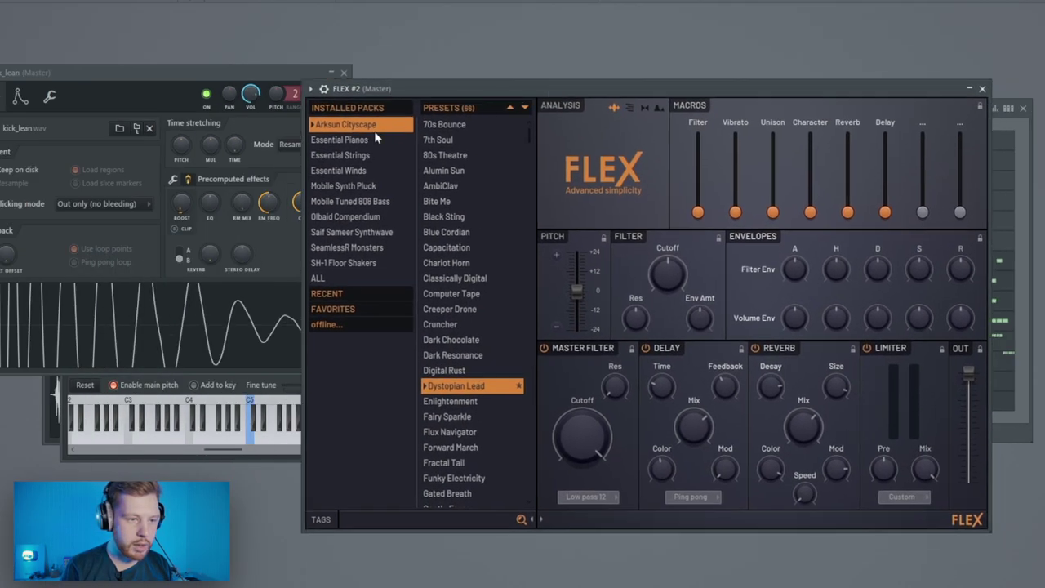
drag(529, 136, 544, 226)
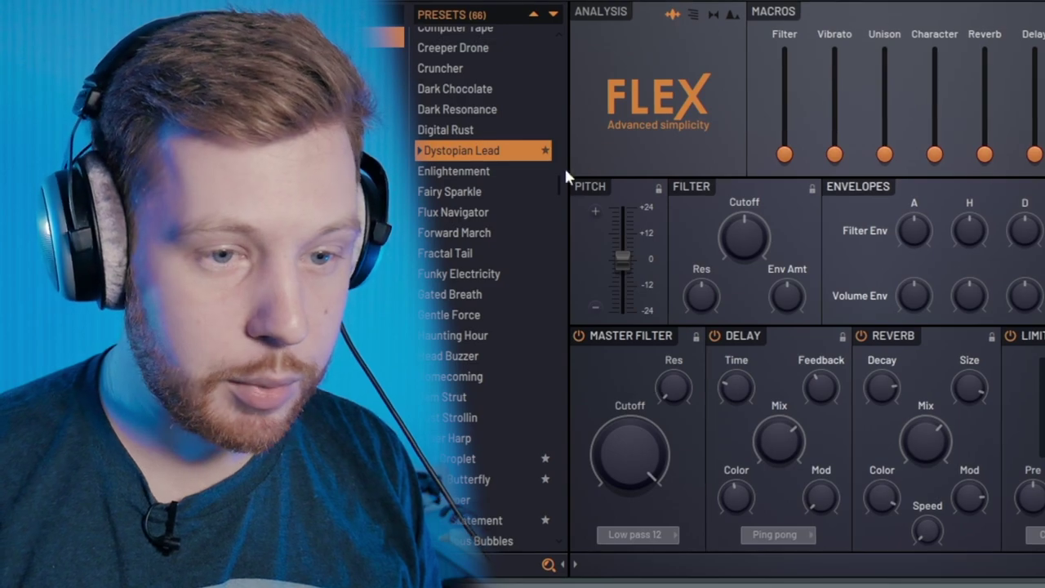
drag(535, 193, 531, 209)
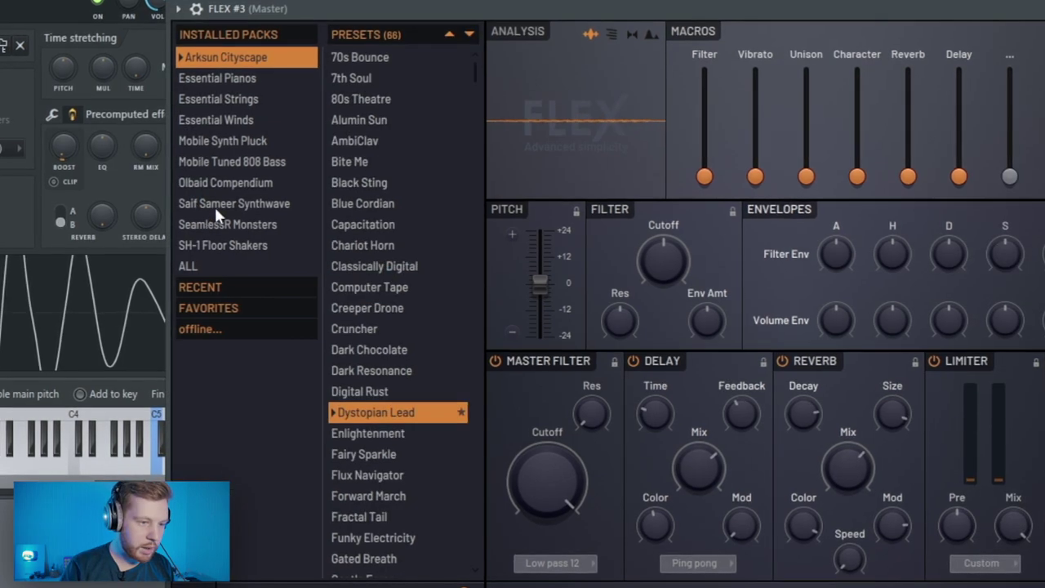
Load the Orisonia preset from the Saif Sameer Synthwave pack in FLEX #3
click(217, 200)
drag(476, 72, 473, 391)
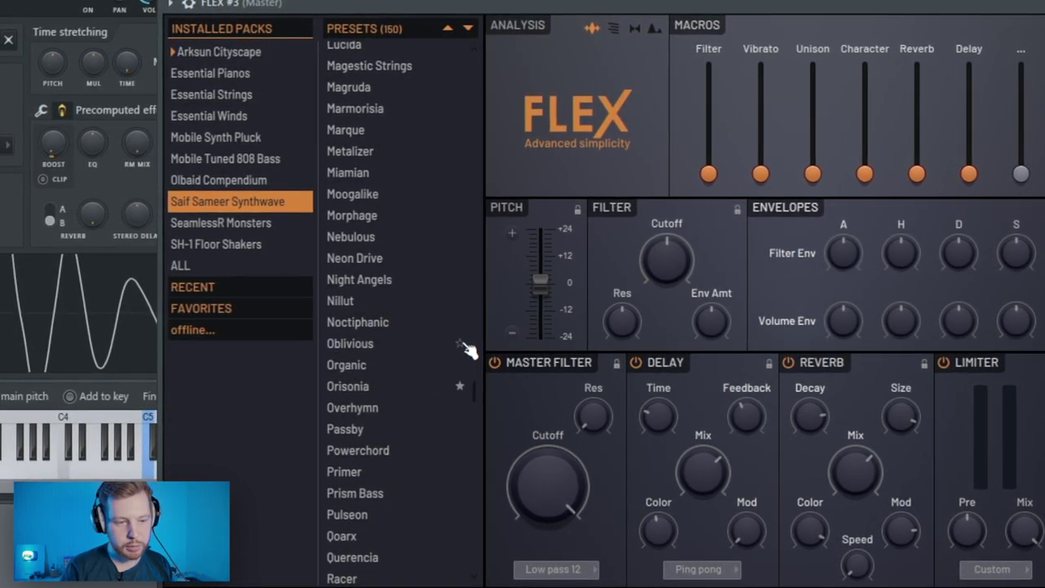
click(465, 347)
click(363, 387)
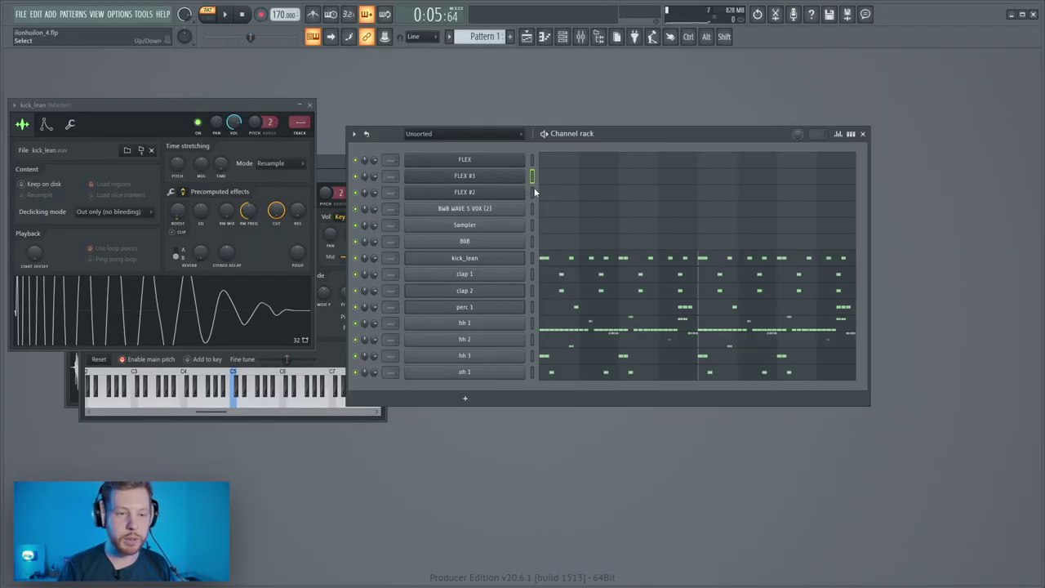
Raise the volume envelope attack of FLEX #2 and audition the sound
click(482, 194)
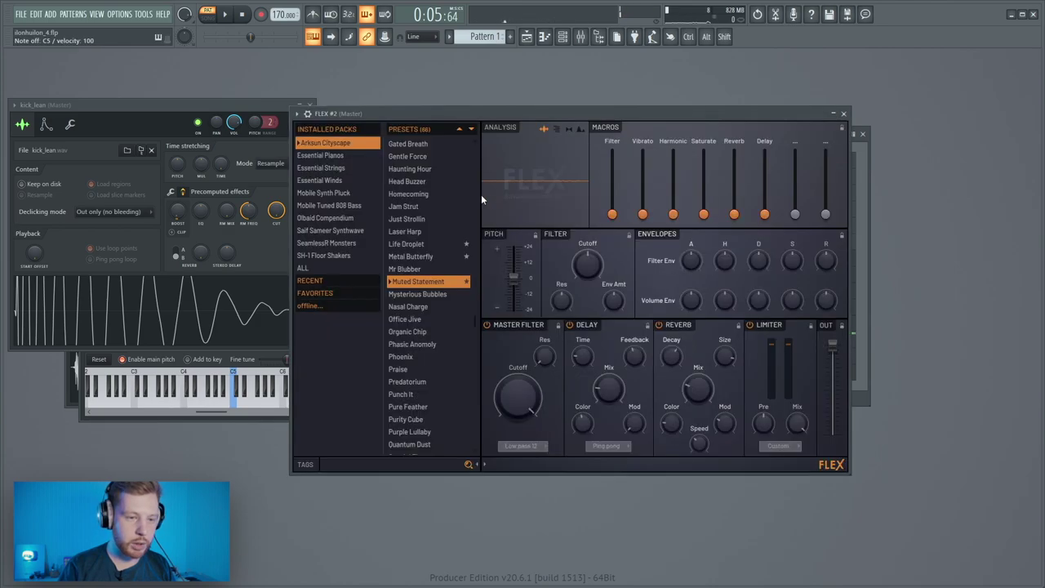
key(q)
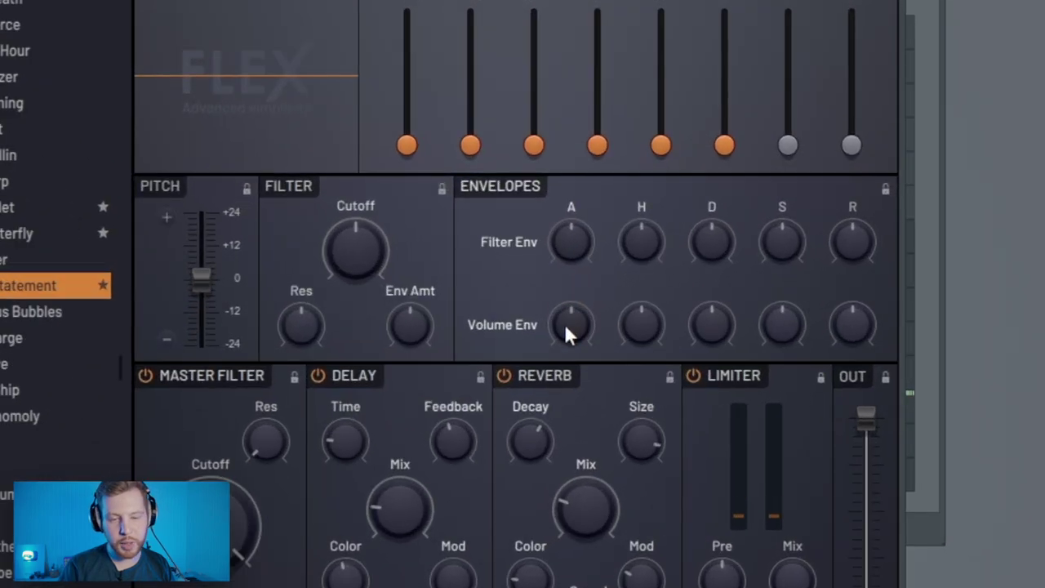
drag(689, 301, 689, 286)
key(q)
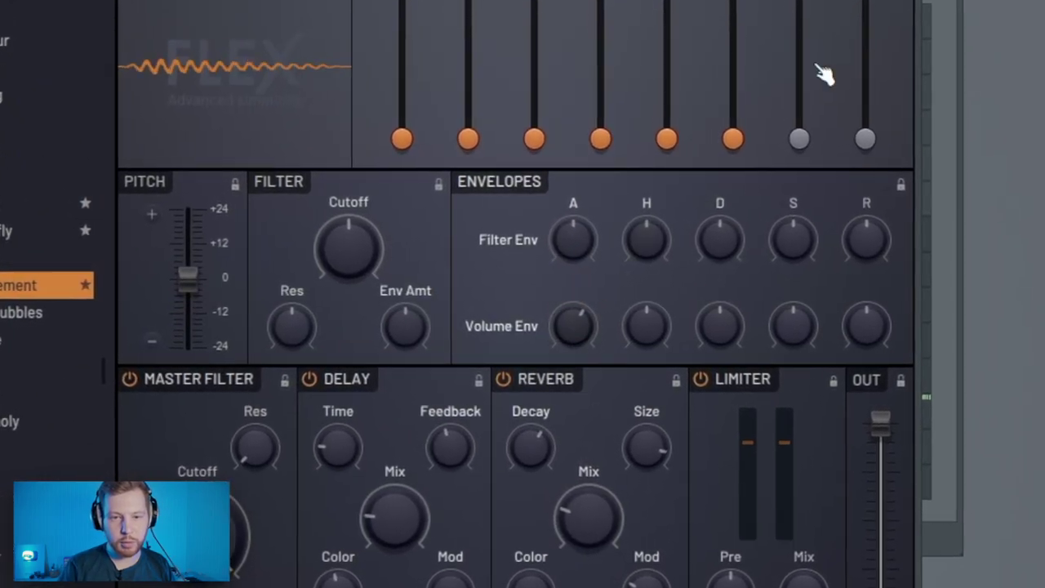
Write the FLEX #2 melody with D5 at the start of bar 1, A6 mid-bar 1 and A5 mid-bar 2, then audition it
click(770, 48)
click(370, 166)
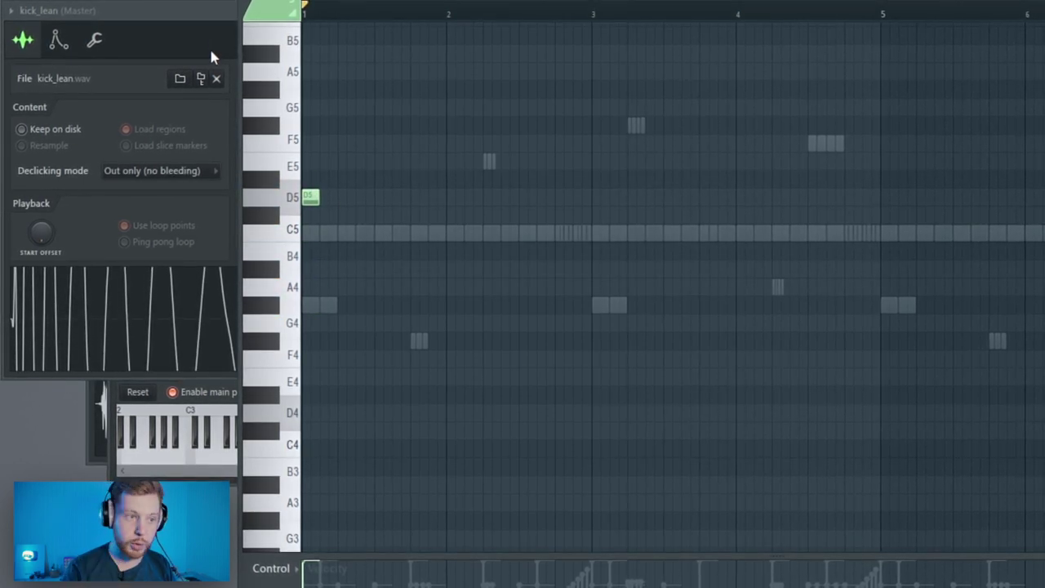
scroll(346, 362, up, 4)
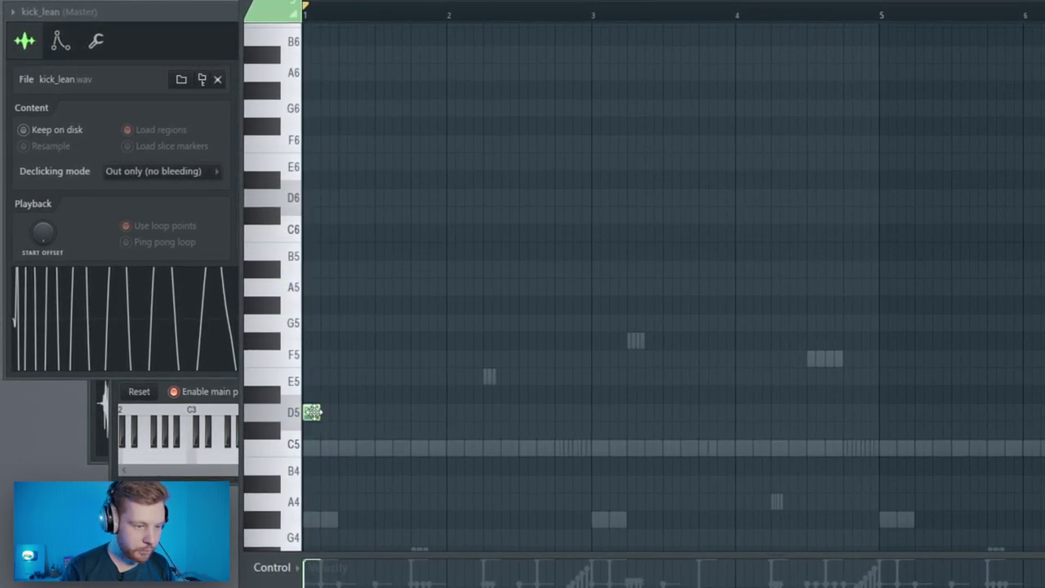
key(space)
click(385, 74)
click(527, 287)
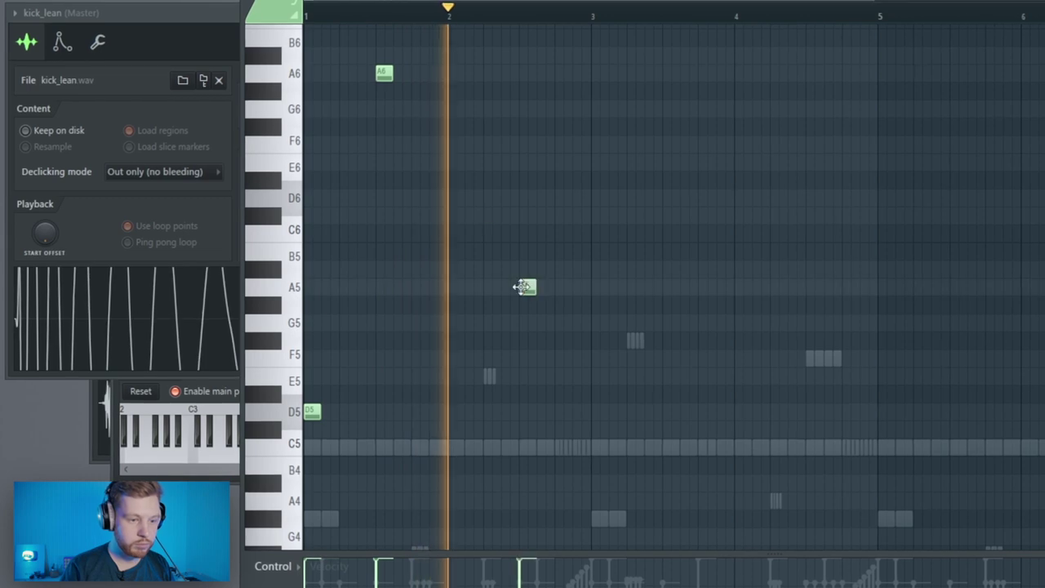
click(599, 411)
key(space)
right_click(602, 412)
Duplicate the three-note phrase into bars 3–4, copy all notes to bars 5–8 at the same pitch, and play the result
drag(589, 425, 296, 41)
key(ctrl+b)
key(ctrl+a)
mouse_move(317, 411)
mouse_down()
mouse_move(383, 422)
mouse_move(883, 400)
mouse_up()
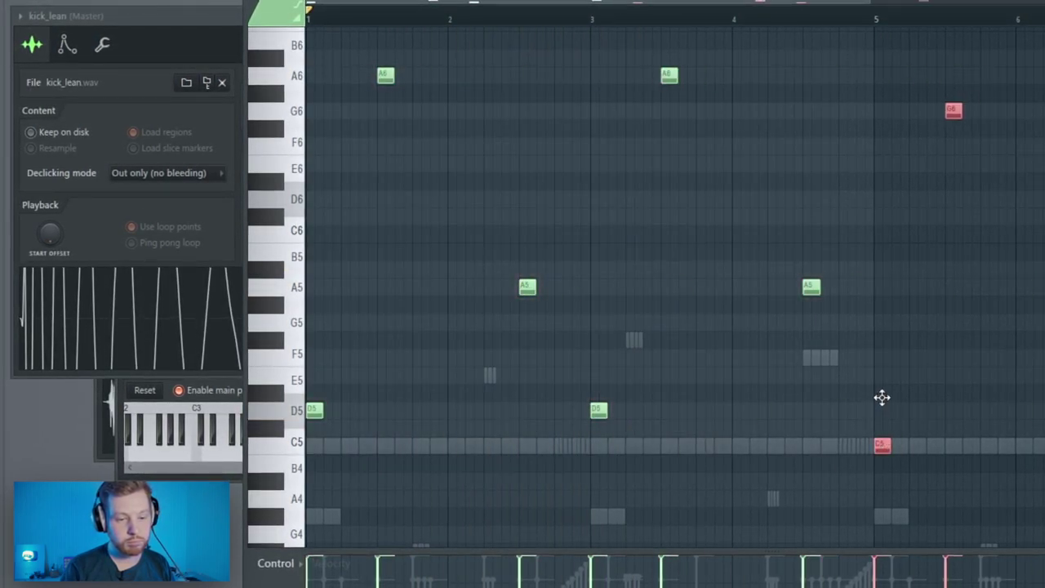
drag(882, 399, 886, 408)
key(space)
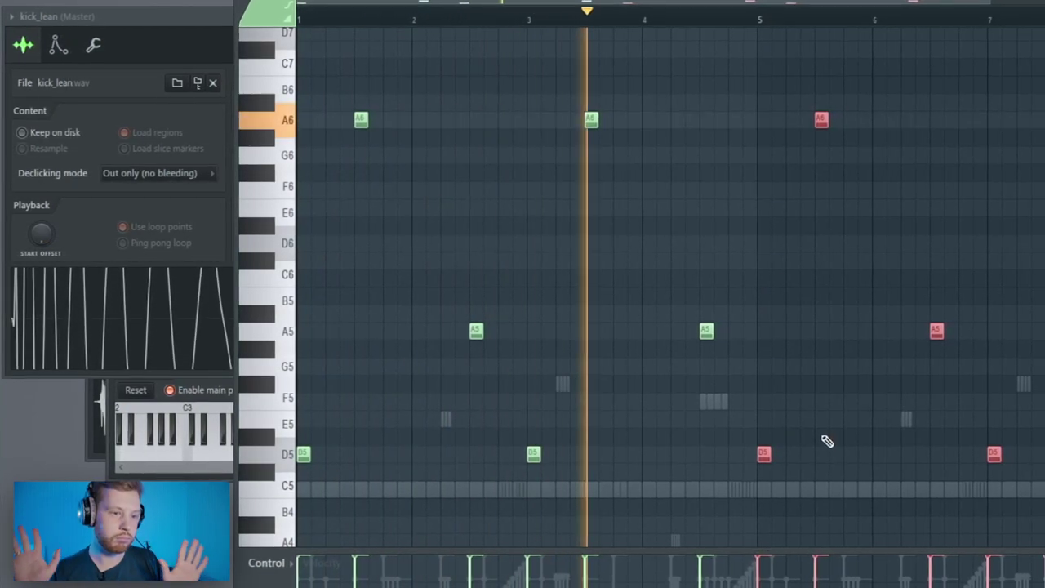
Route the FLEX #2 channel to mixer track 2 and check it in the mixer
key(space)
key(F7)
drag(555, 146, 554, 130)
key(F9)
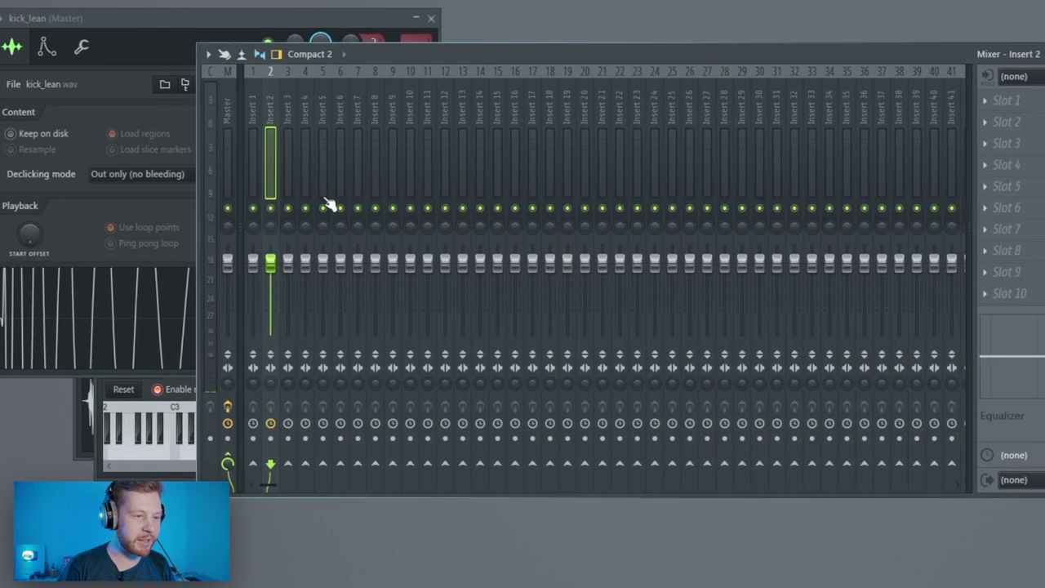
Route the drum channels from kick_lean to oh 1 to consecutive mixer tracks starting at Insert 7
key(F6)
key(ctrl+l)
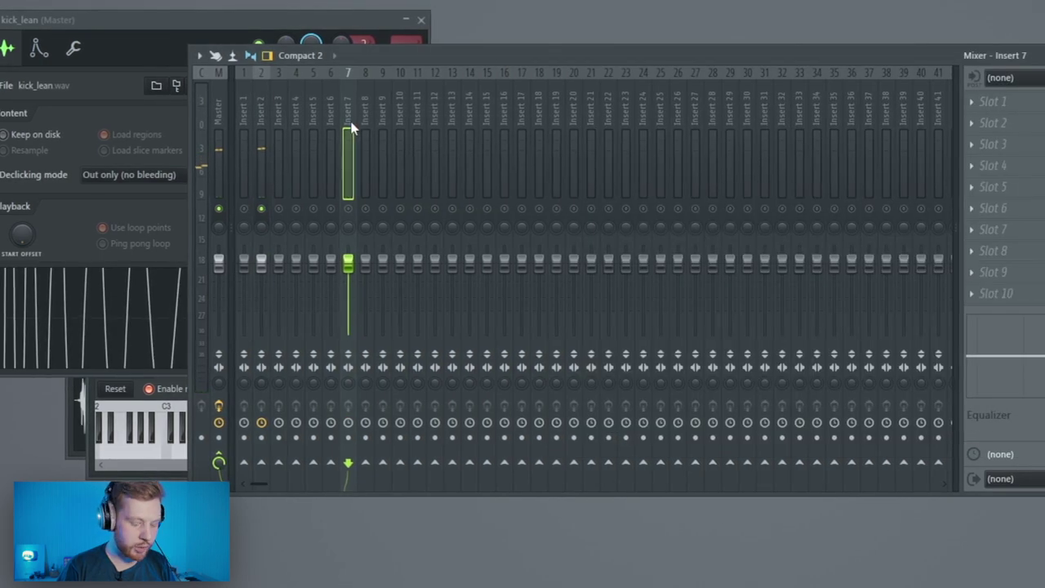
key(space)
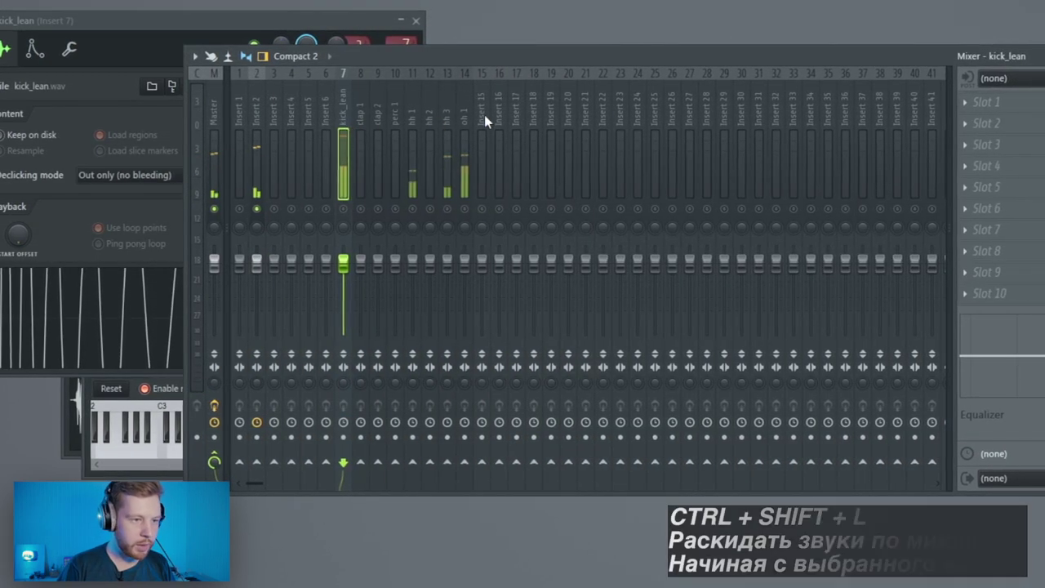
key(F9)
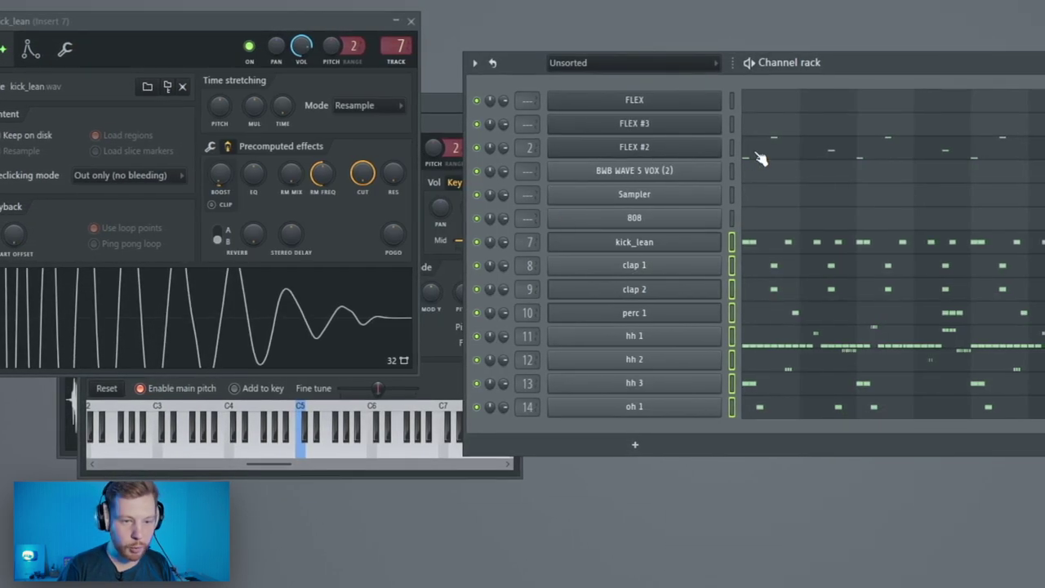
Add HalfTime to Insert 2 and set its mix to 25% while listening
key(F9)
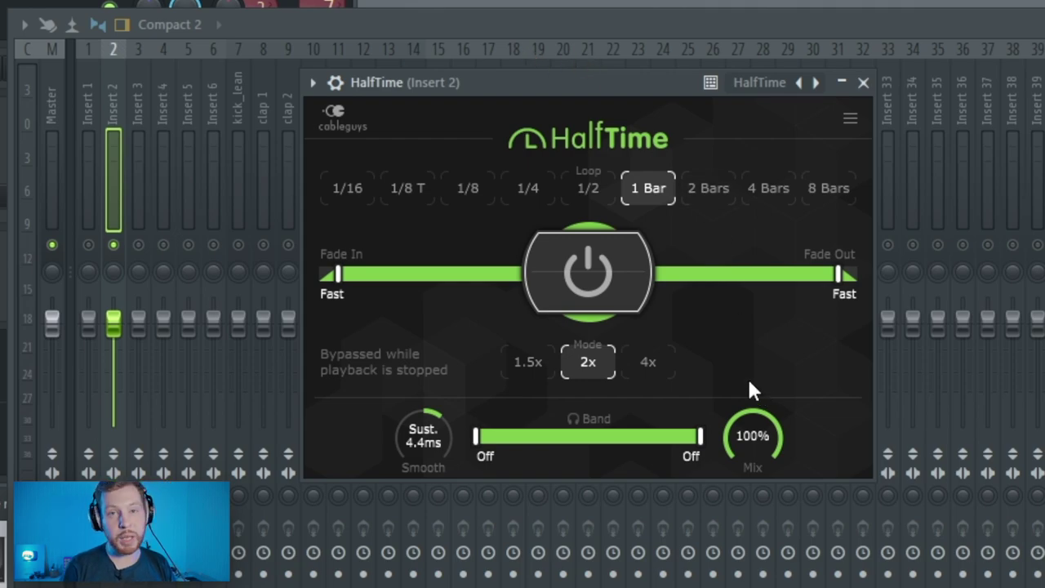
drag(753, 435, 753, 451)
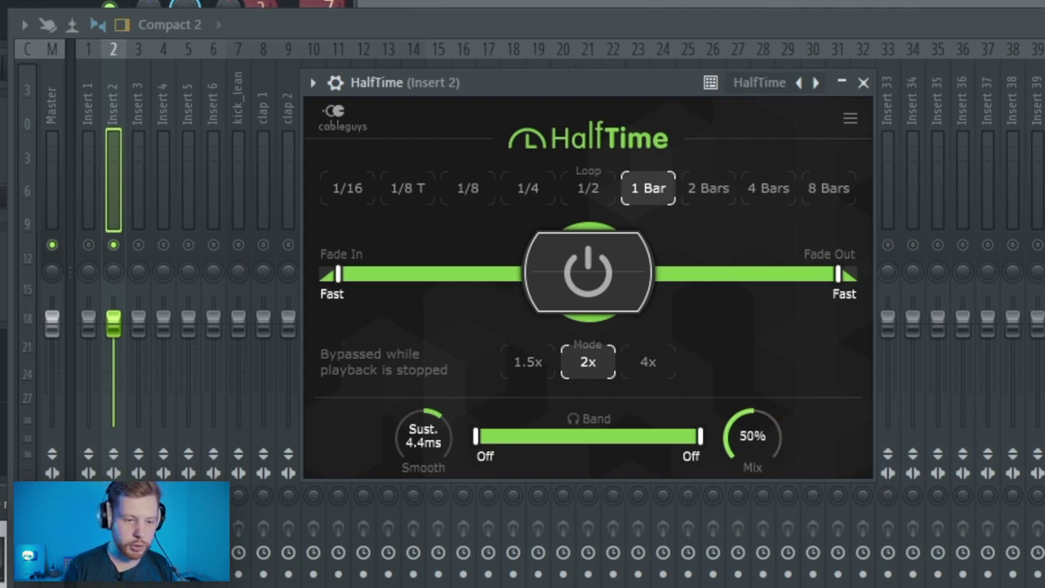
key(space)
mouse_move(755, 437)
mouse_down()
mouse_move(755, 466)
mouse_move(754, 445)
mouse_up()
key(space)
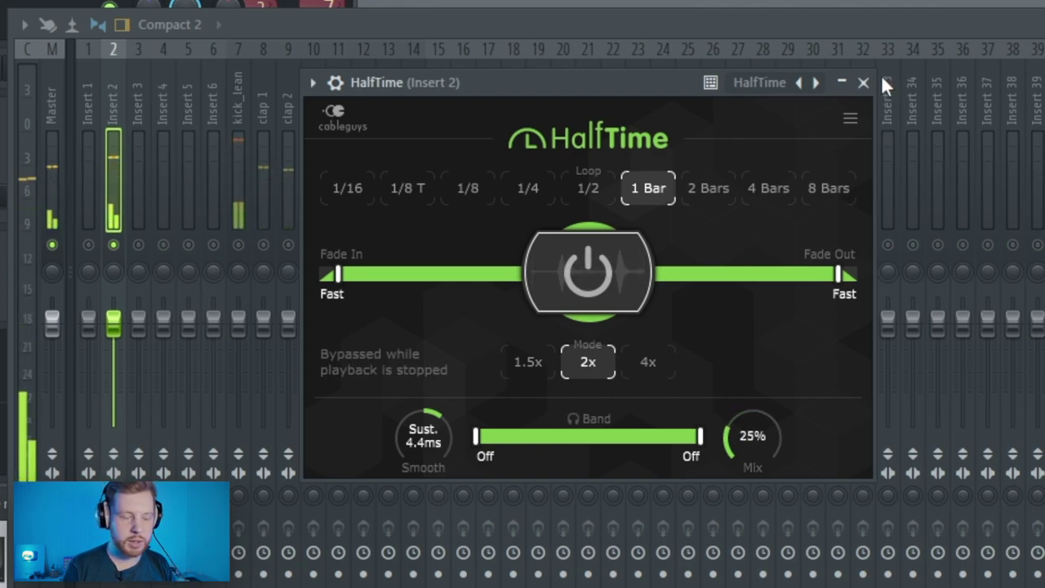
click(864, 83)
Add Fruity Flanger in slot 2 of Insert 2 and load its Double Trouble preset
click(959, 184)
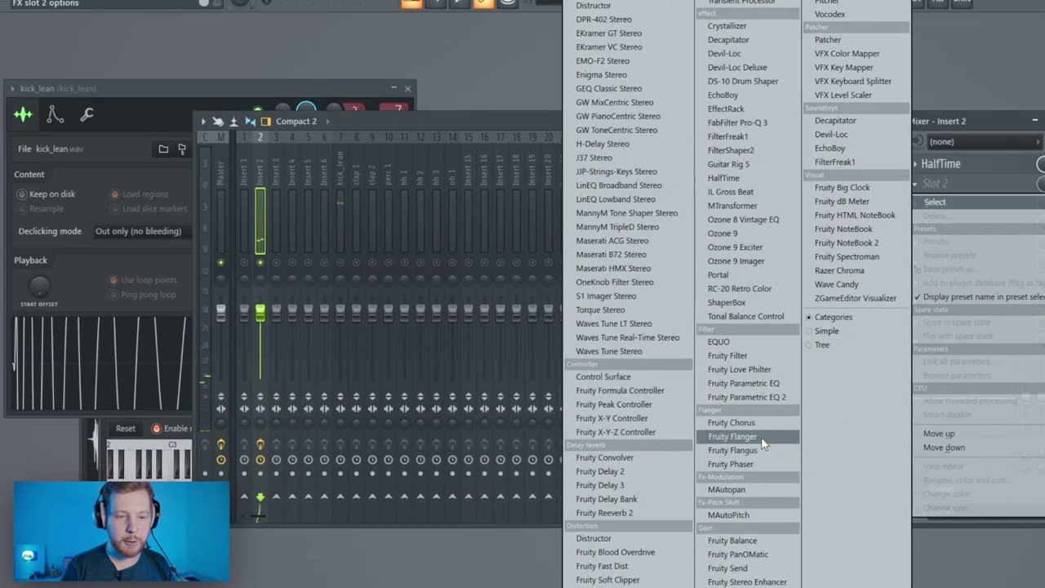
click(735, 436)
right_click(455, 225)
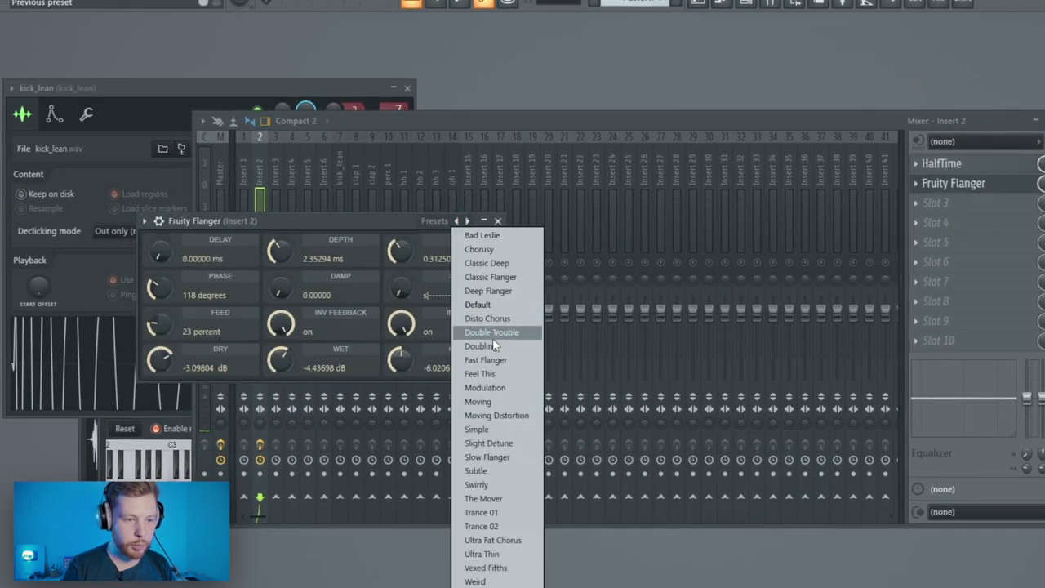
click(500, 332)
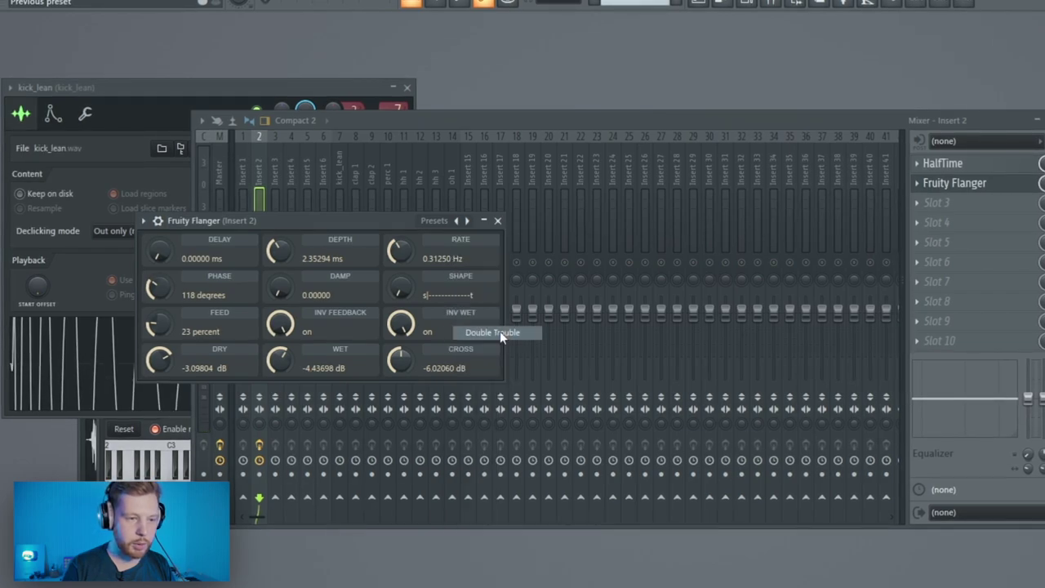
click(497, 220)
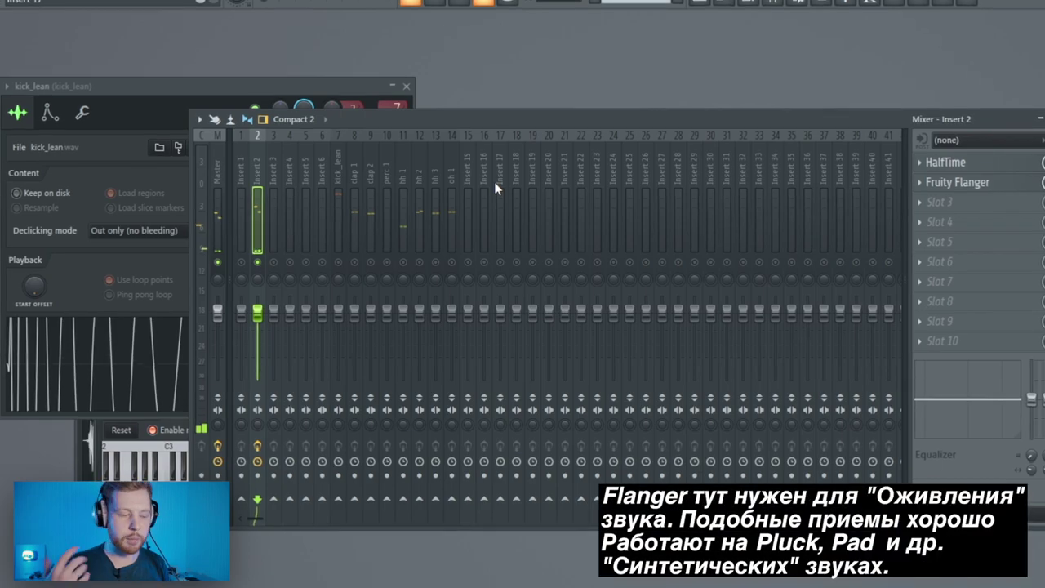
Add a second HalfTime in slot 3 of Insert 2, set its loop to 1/4 and audition it
click(931, 203)
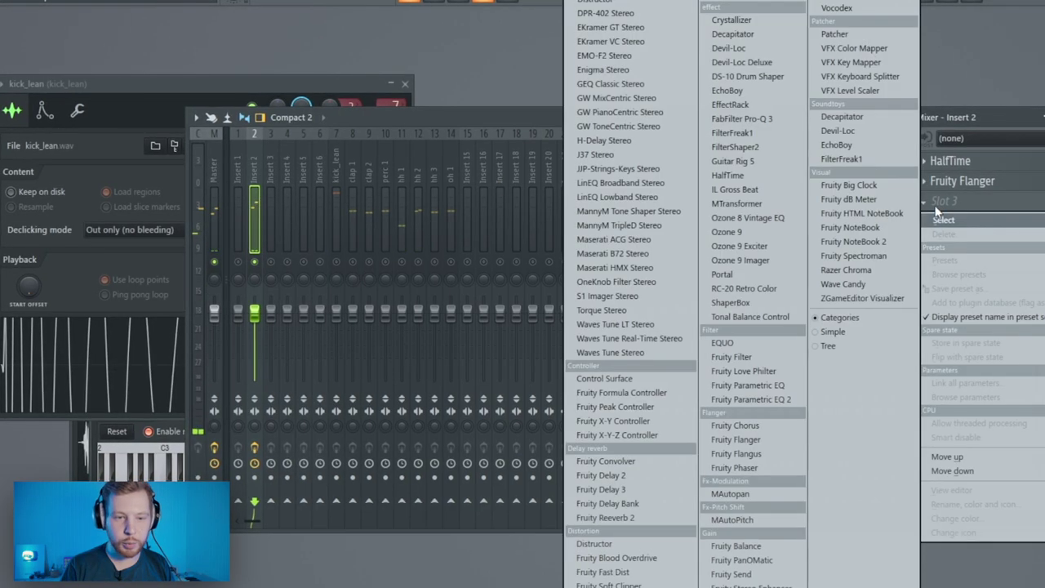
click(751, 175)
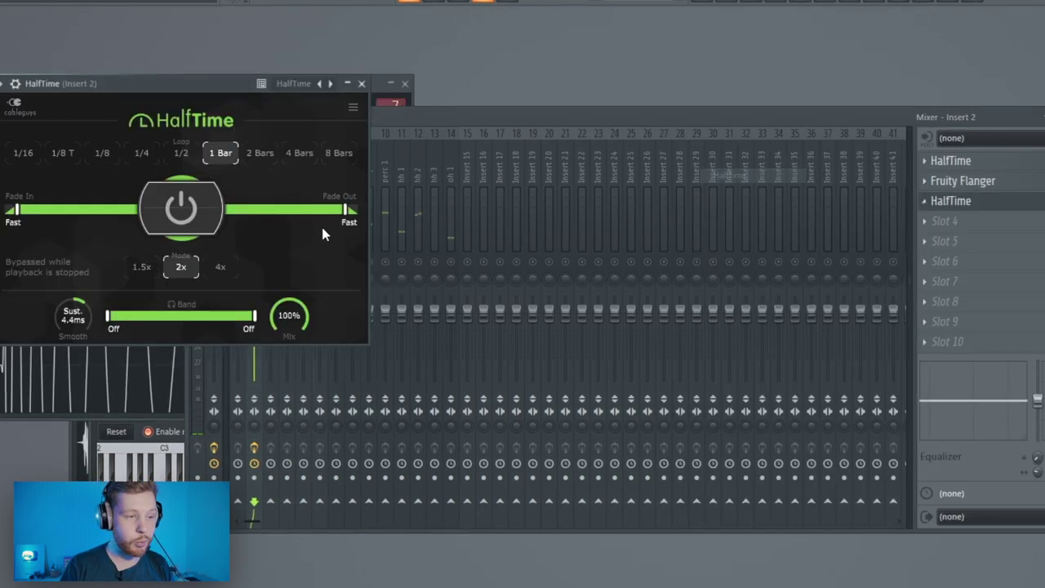
drag(234, 85, 389, 107)
click(300, 174)
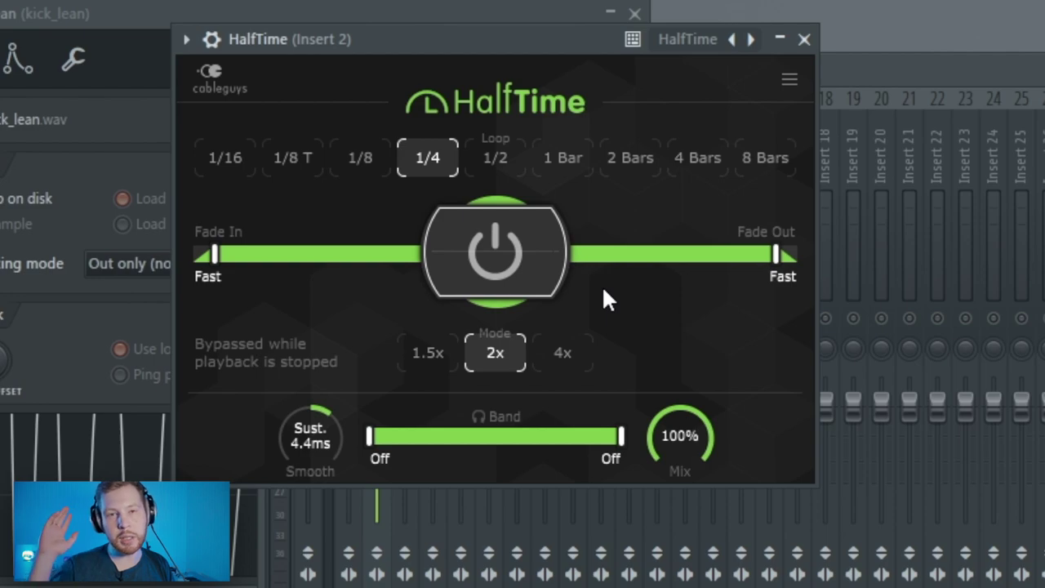
key(space)
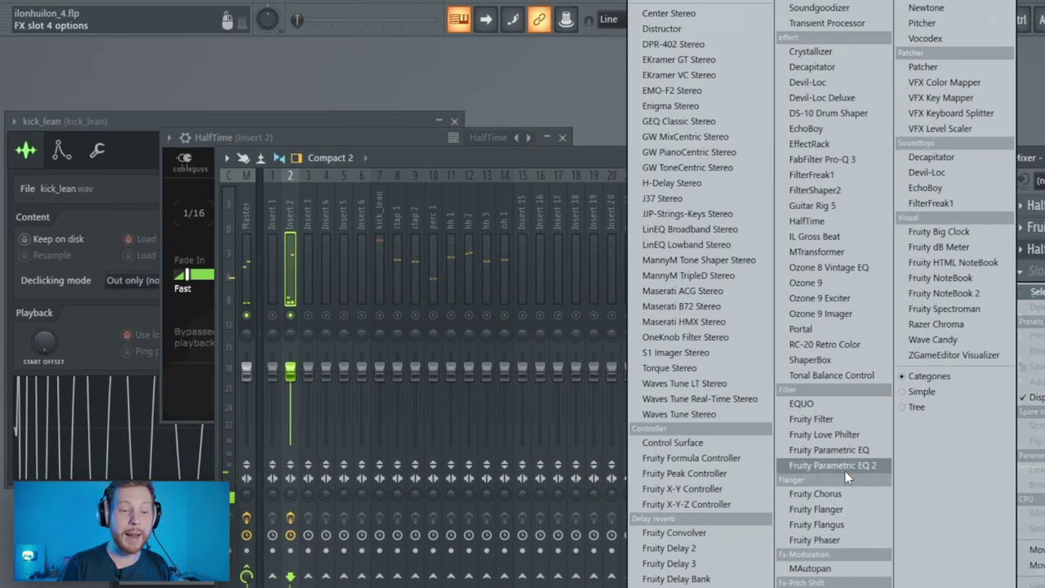
Add Fruity Parametric EQ 2 in slot 4 of Insert 2, make band 1 a high-pass and raise its cutoff frequency
click(847, 478)
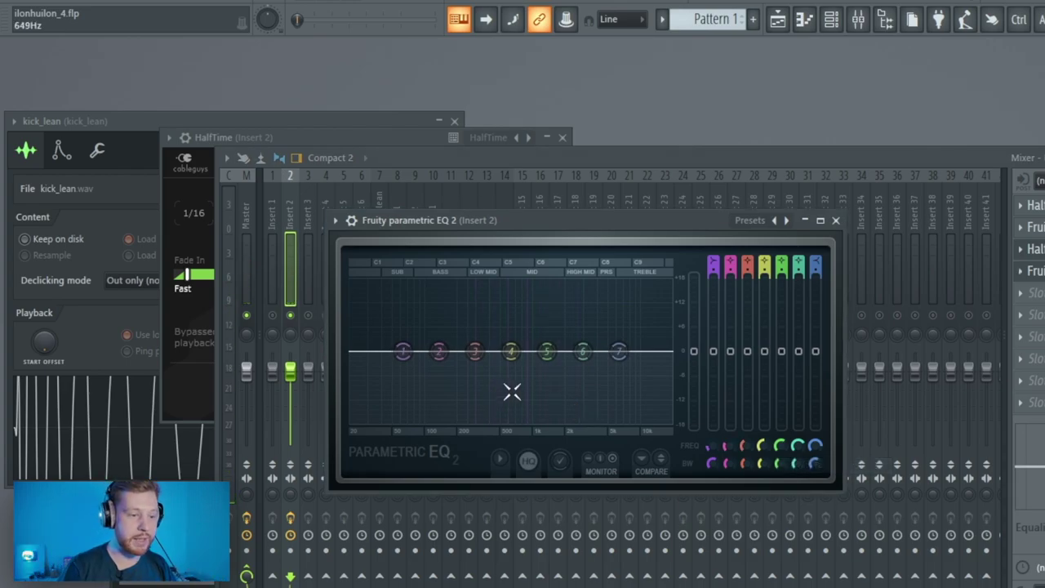
right_click(402, 352)
mouse_move(436, 380)
click(490, 441)
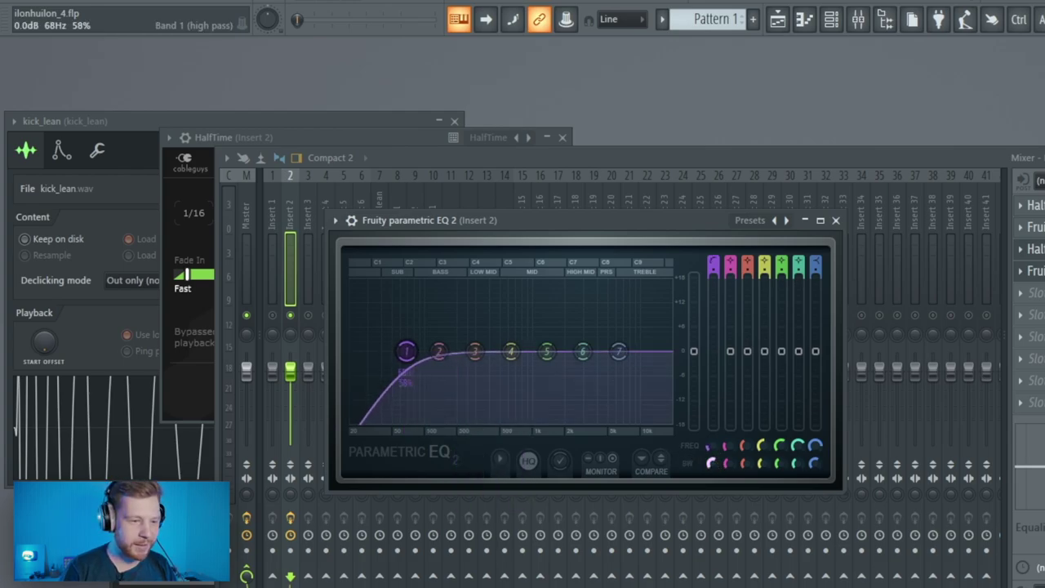
drag(711, 447, 711, 433)
key(space)
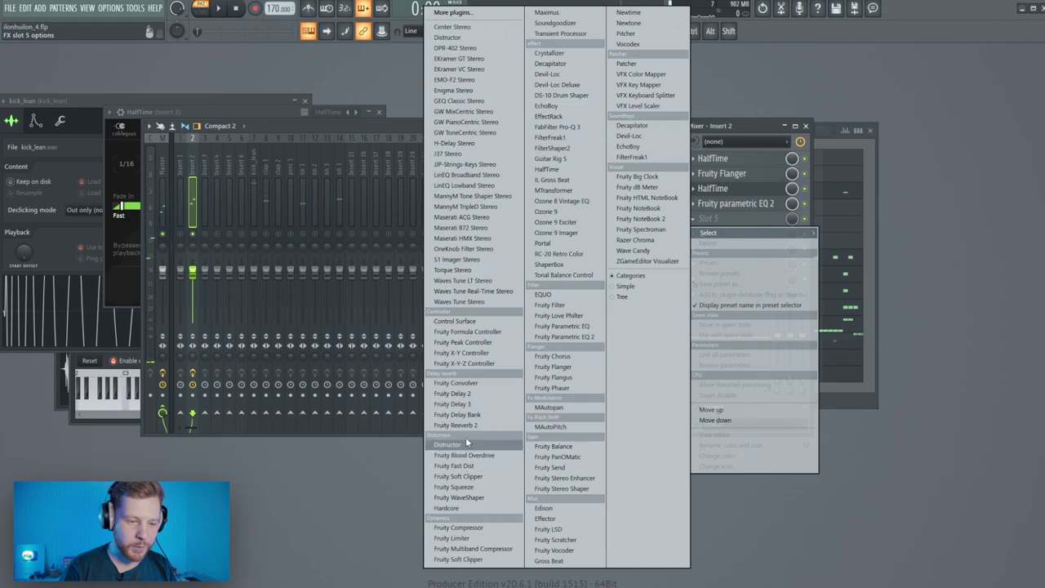
Add Fruity Reeverb 2 in slot 5 of Insert 2, increase its room size and balance the raised wet level by ear
click(455, 425)
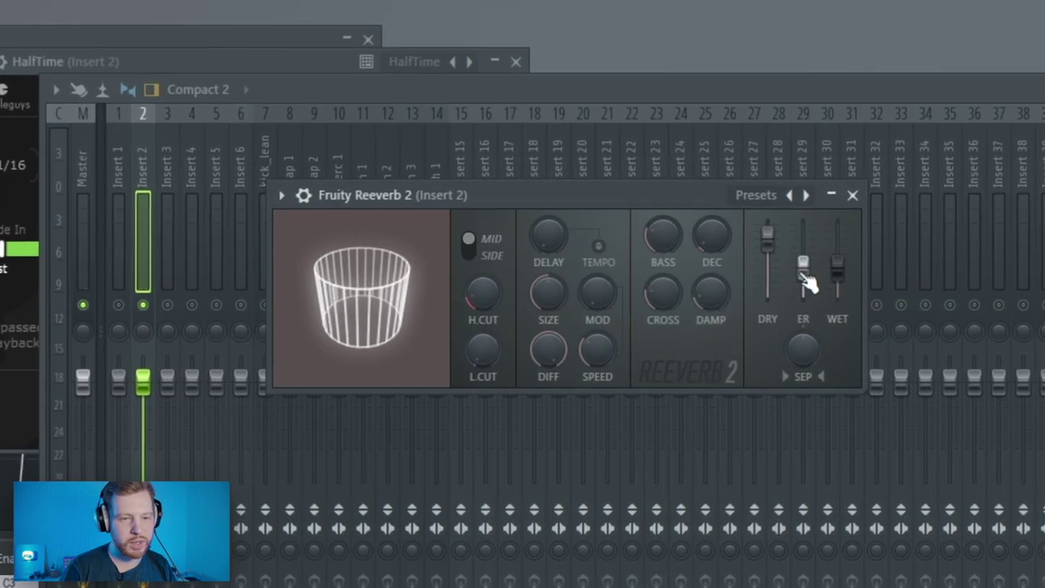
drag(837, 263, 837, 237)
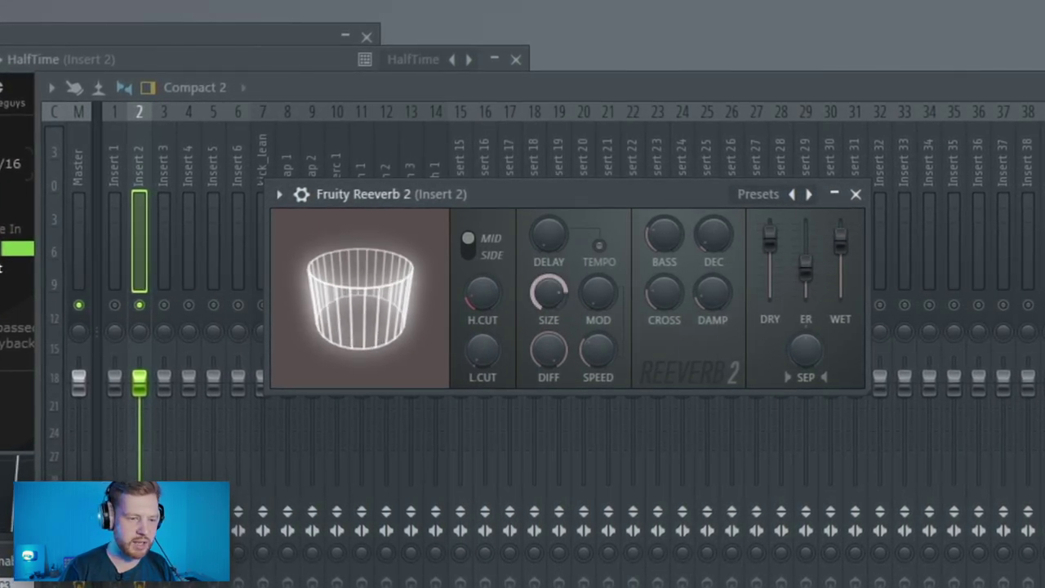
drag(559, 295, 559, 257)
key(space)
drag(841, 237, 840, 247)
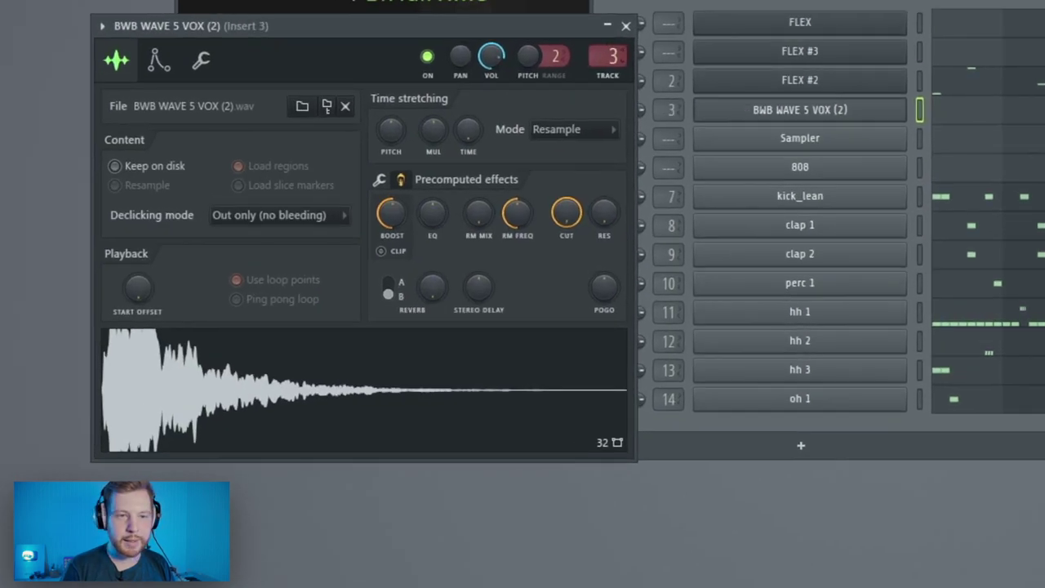
Add Fruity WaveShaper in slot 1 of the vox track, Insert 3, and load the Fast dist 2 preset
key(F9)
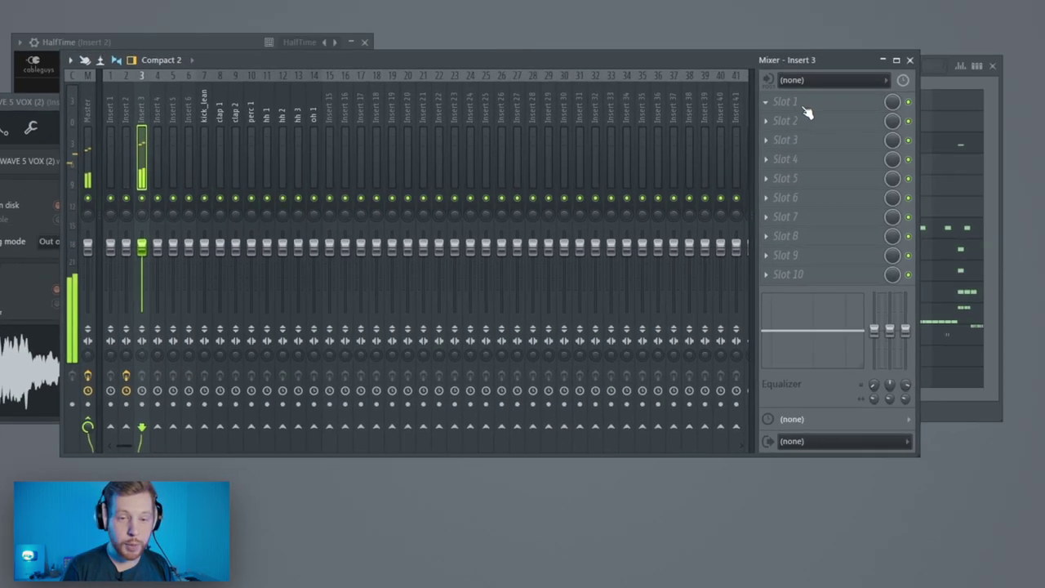
click(786, 102)
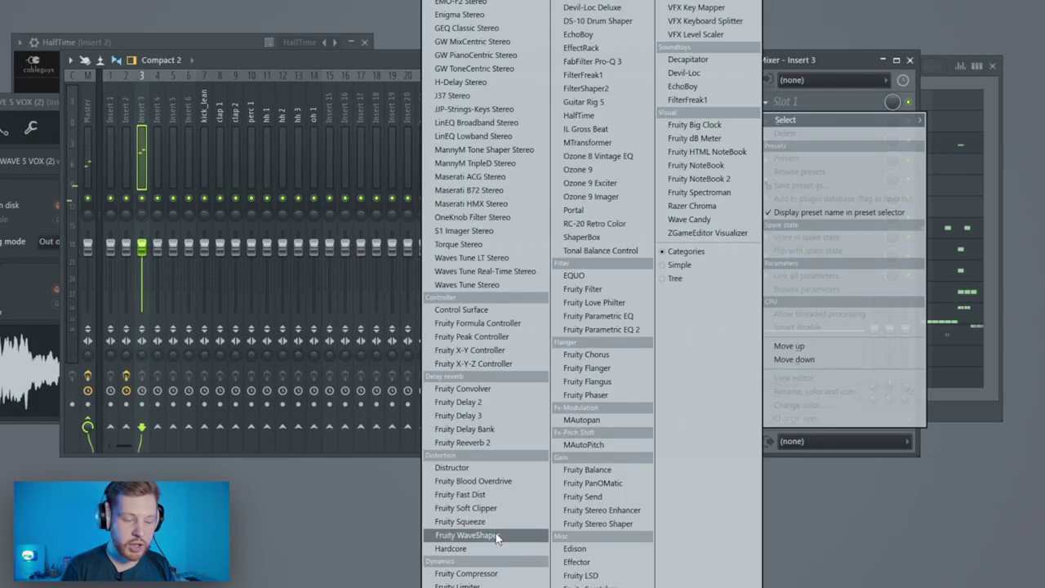
click(496, 535)
click(492, 101)
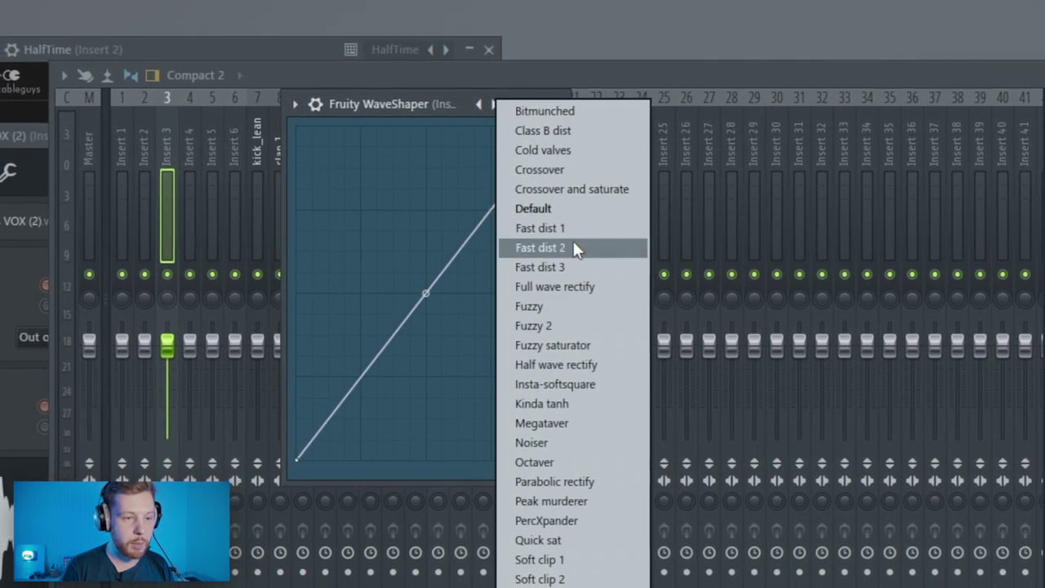
click(574, 247)
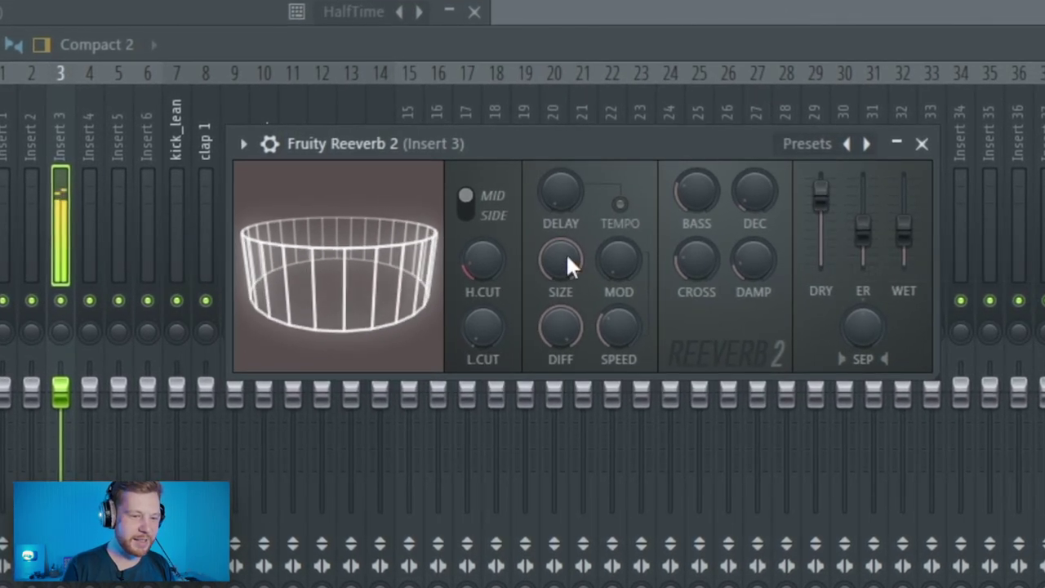
In Insert 3's Reeverb 2, increase size, damping and low cut, lower the dry and early reflection levels, and raise wet slightly
mouse_move(566, 253)
mouse_down()
mouse_move(566, 286)
mouse_move(565, 234)
mouse_up()
drag(822, 195, 824, 225)
drag(867, 228, 867, 237)
drag(910, 229, 909, 223)
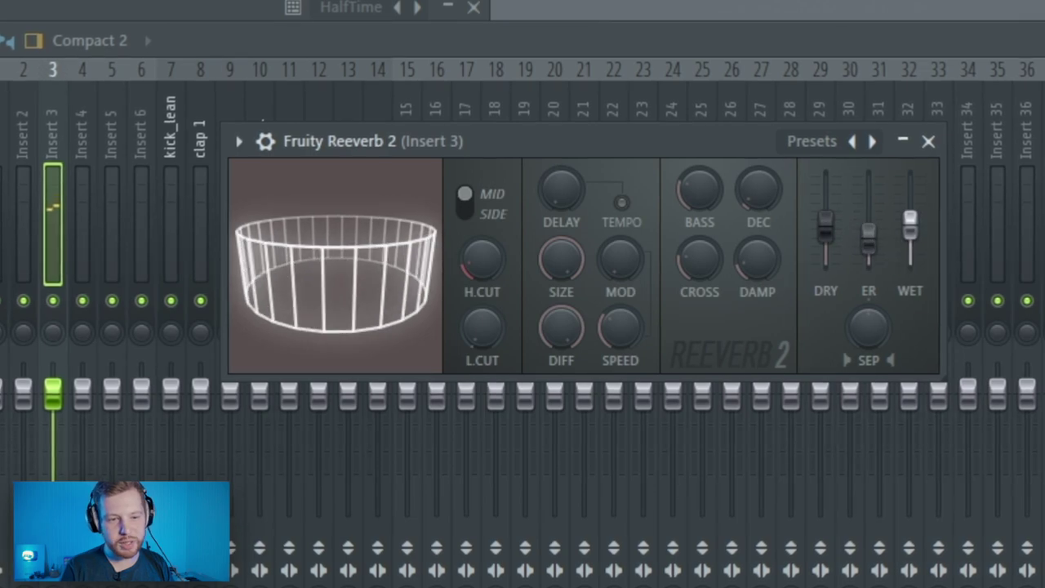
drag(761, 274, 761, 257)
drag(470, 340, 470, 326)
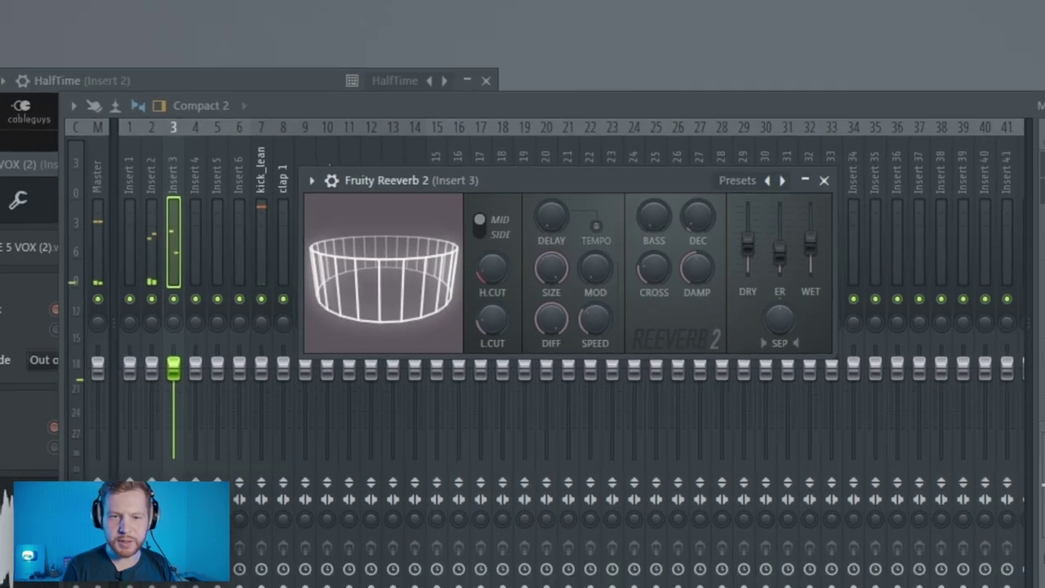
Place a D6 note at bar 1 for BWB WAVE 5 VOX (2) and add HalfTime in slot 3 of Insert 3
key(F6)
click(727, 263)
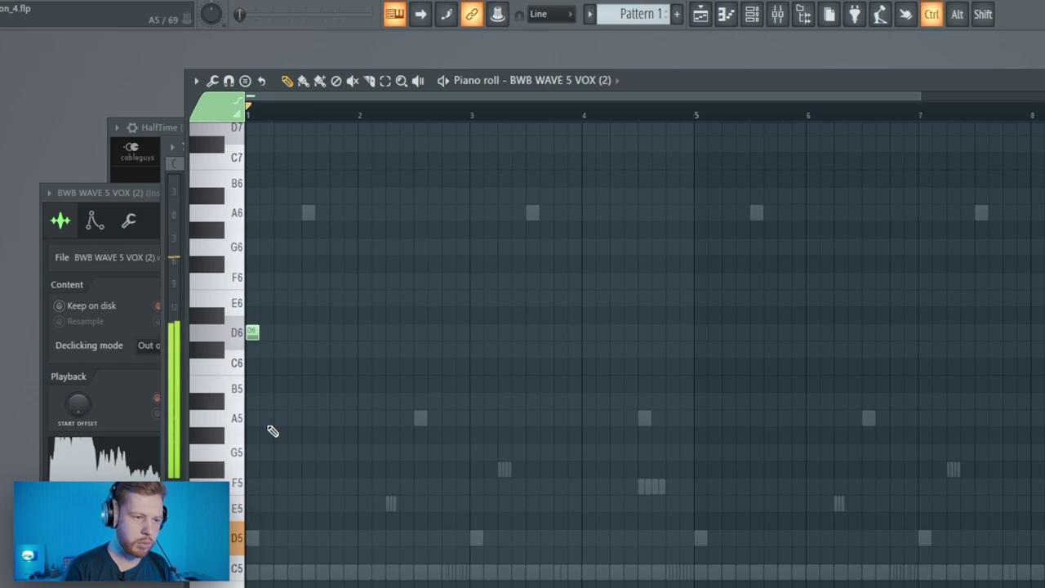
key(F9)
click(955, 236)
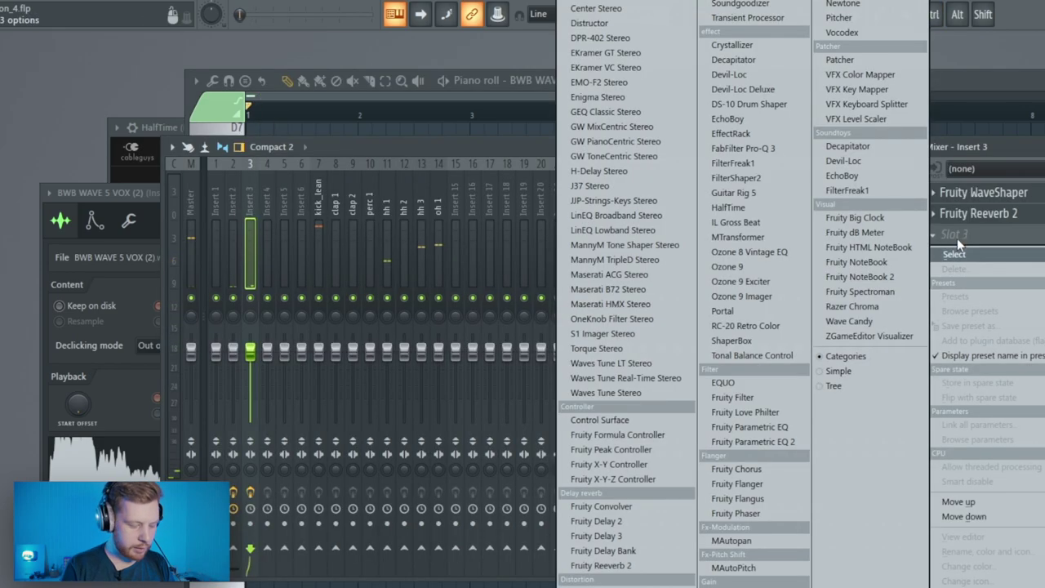
click(728, 207)
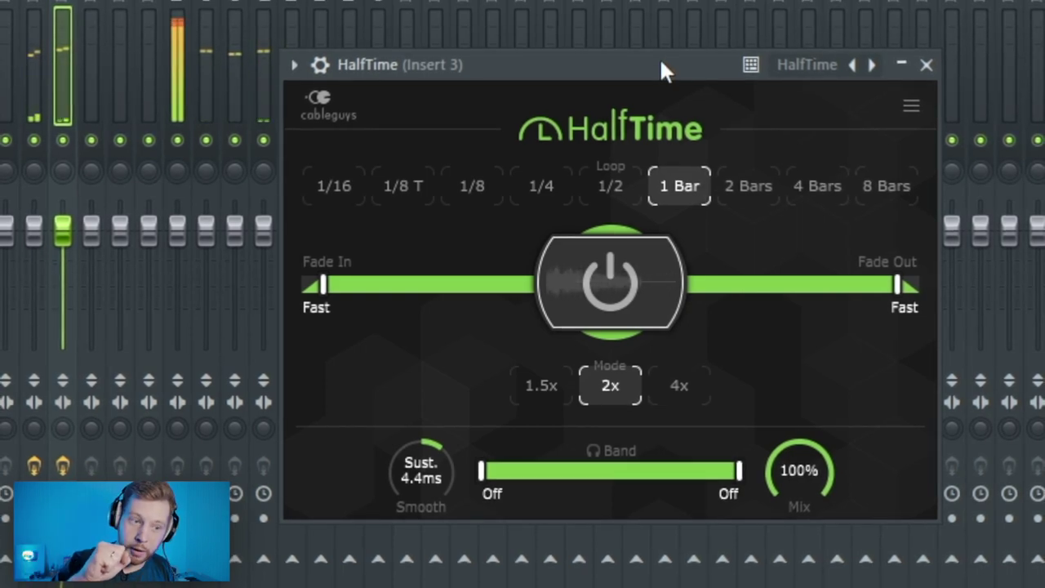
Lower the Insert 3 fader by ear and add a second D6 vox note at bar 5
key(space)
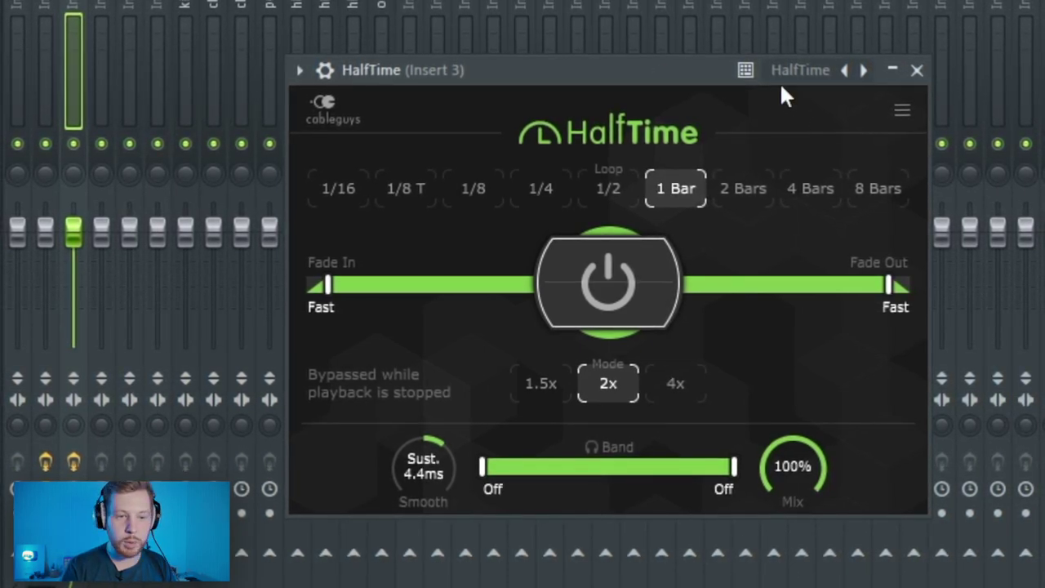
key(space)
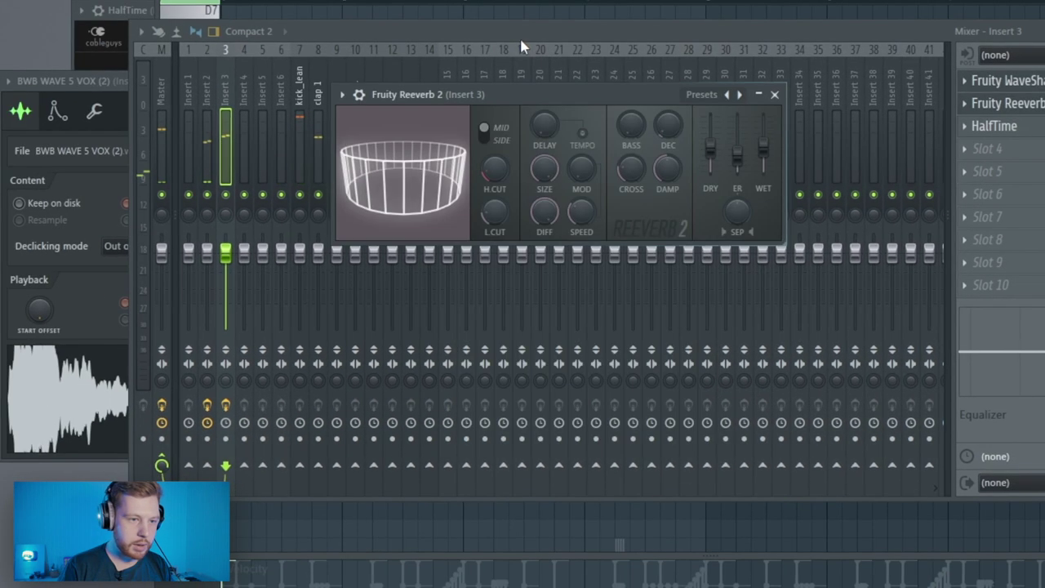
drag(226, 253, 226, 286)
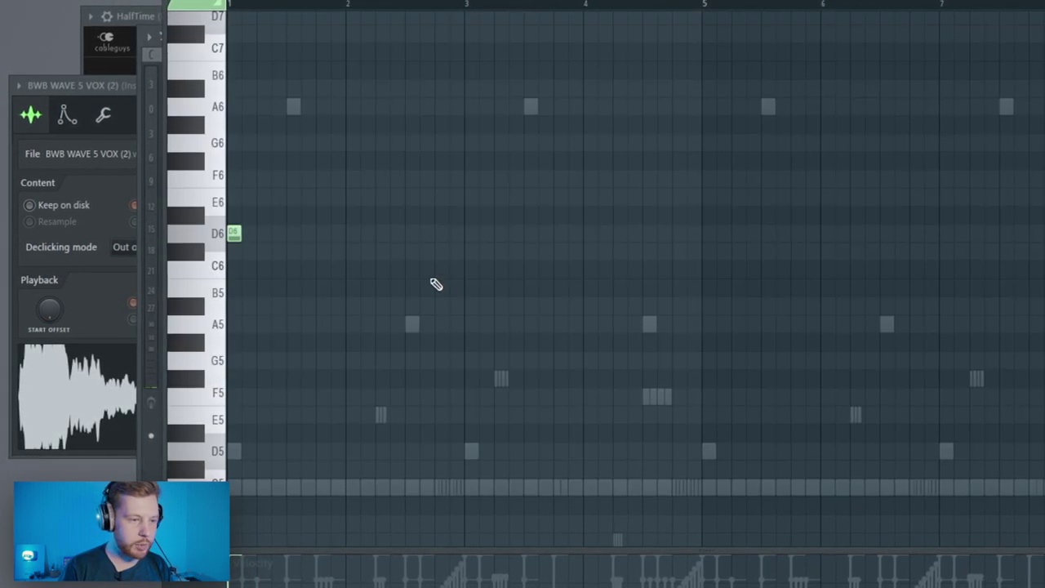
drag(234, 239, 570, 271)
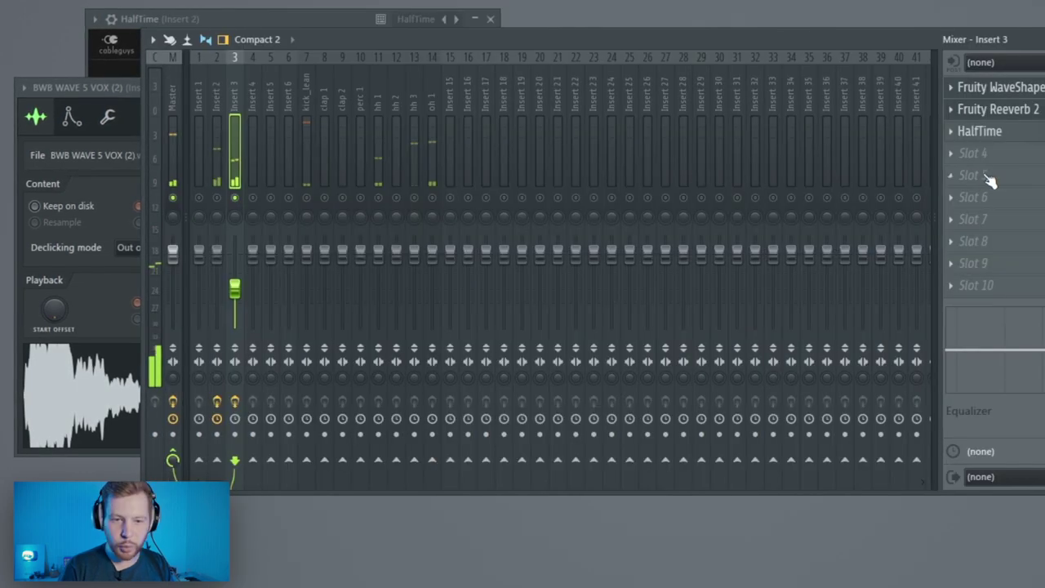
Add Fruity Stereo Shaper in slot 5 of Insert 3 and load a preset that offsets the stereo delay
click(986, 175)
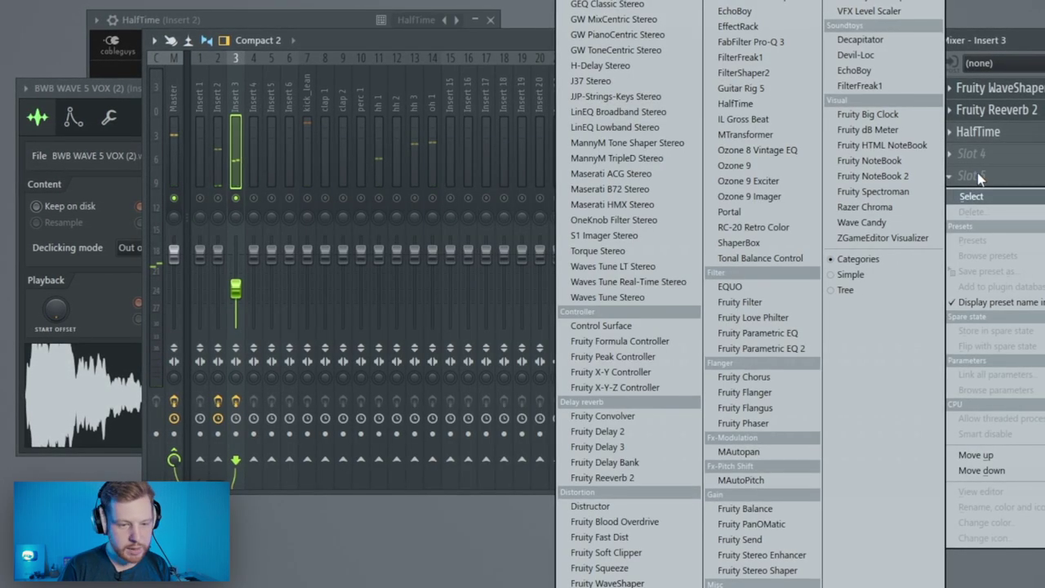
click(757, 570)
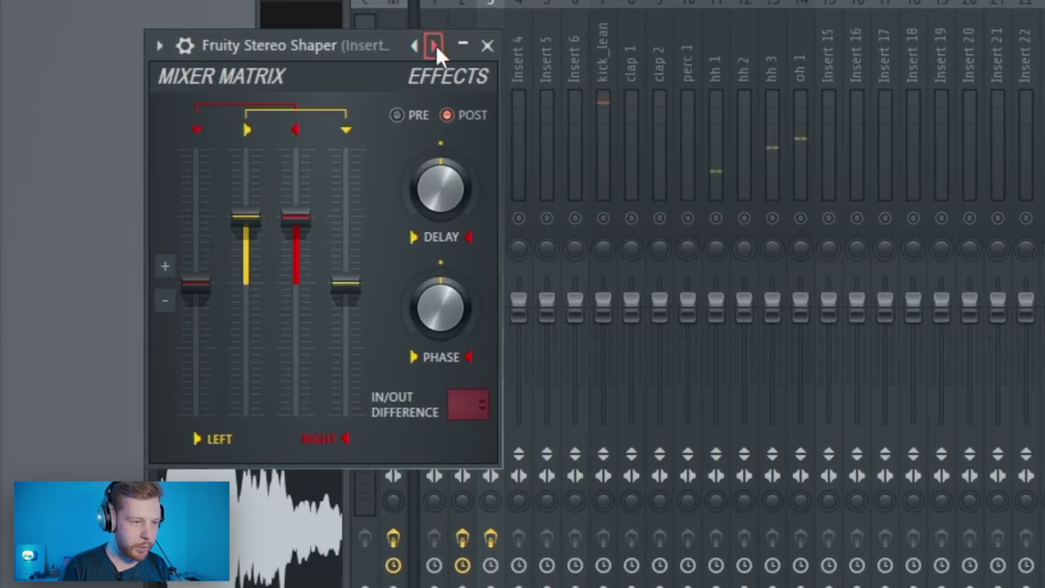
right_click(434, 45)
click(513, 274)
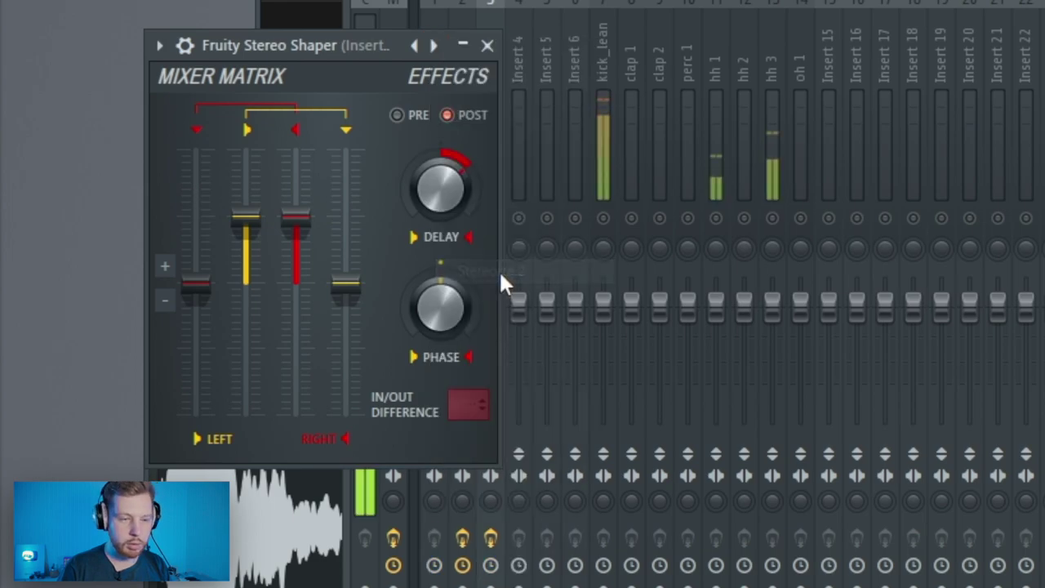
click(488, 47)
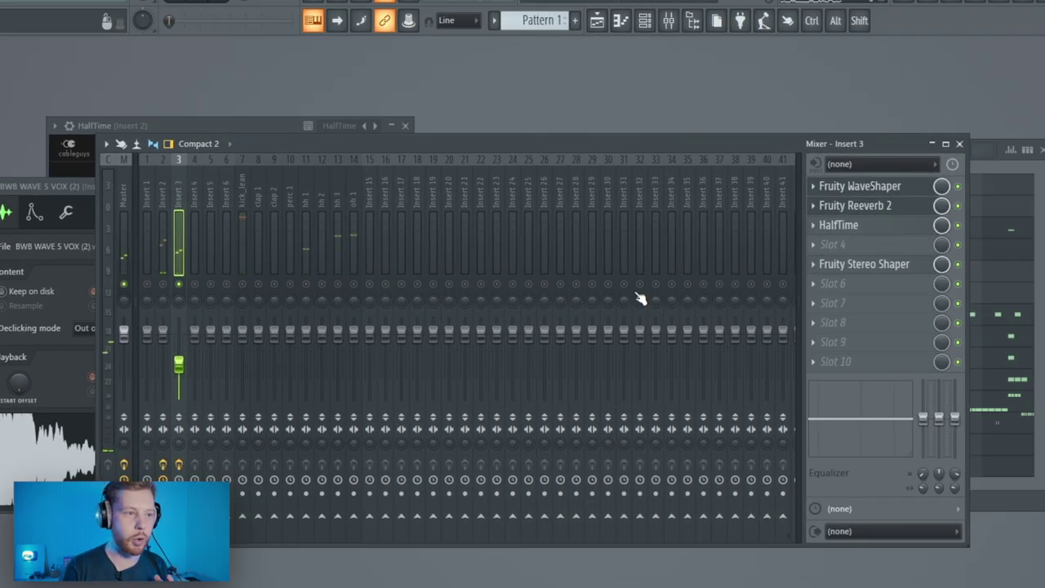
Route the FLEX channel to Insert 1 and write a rising D6, A6, D7 figure at the start of bar 1
key(F6)
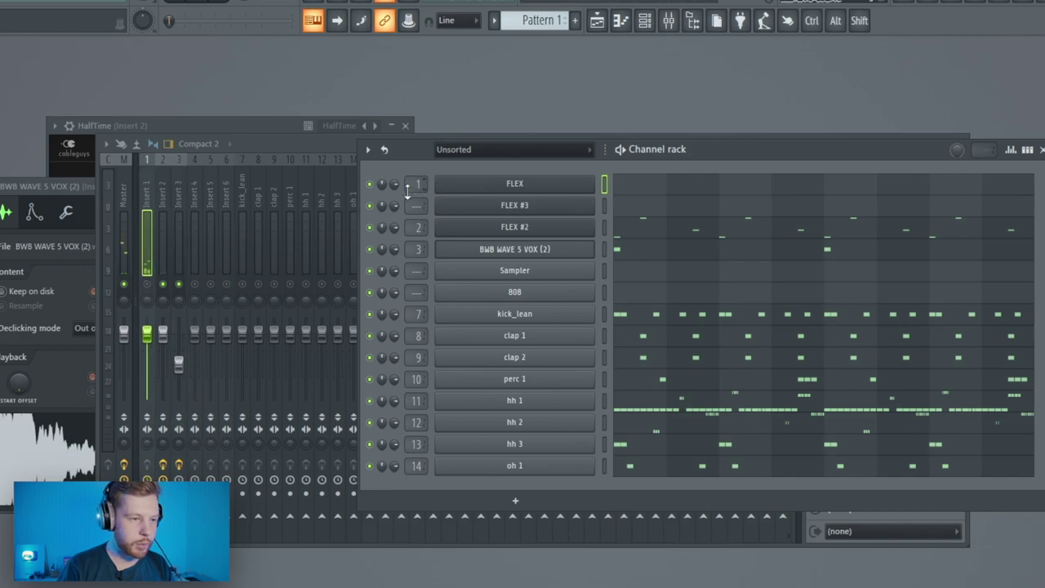
key(F9)
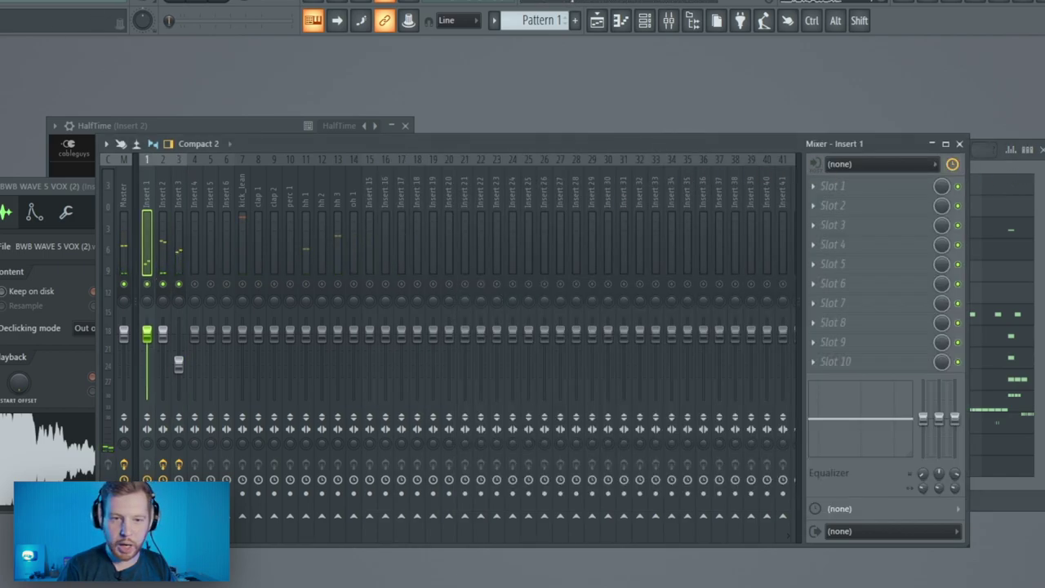
key(F6)
key(F7)
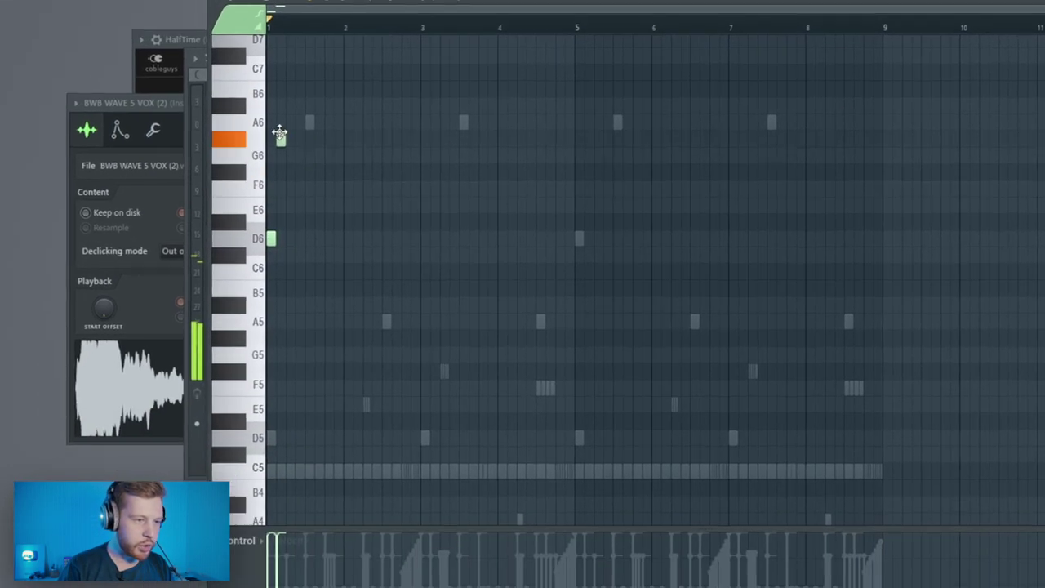
scroll(277, 133, up, 3)
drag(281, 137, 283, 123)
click(306, 35)
key(space)
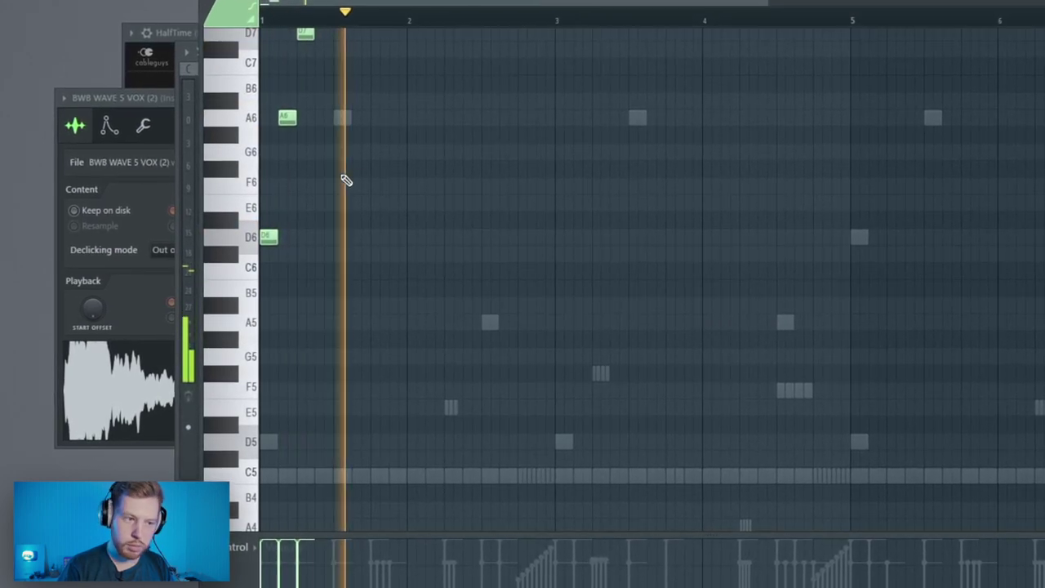
Repeat the three-note FLEX figure every two bars, at bars 3, 5 and 7
scroll(343, 176, up, 3)
scroll(376, 220, down, 1)
key(space)
key(ctrl+a)
drag(262, 388, 484, 396)
key(ctrl+a)
key(space)
key(ctrl+b)
key(ctrl+d)
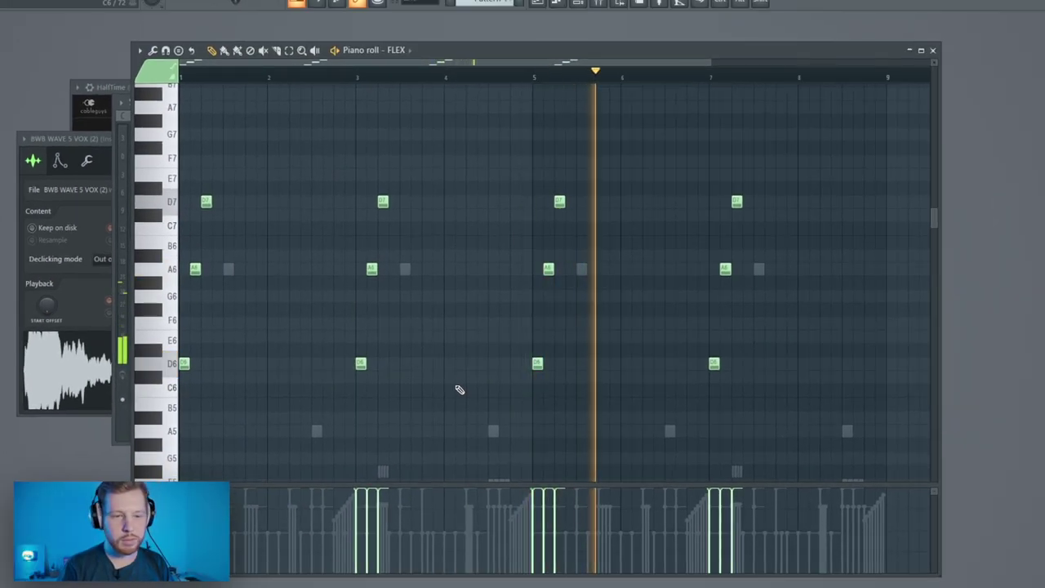
In the FLEX figures at bars 5 and 7, raise the second note to D7 and the third to F7
key(space)
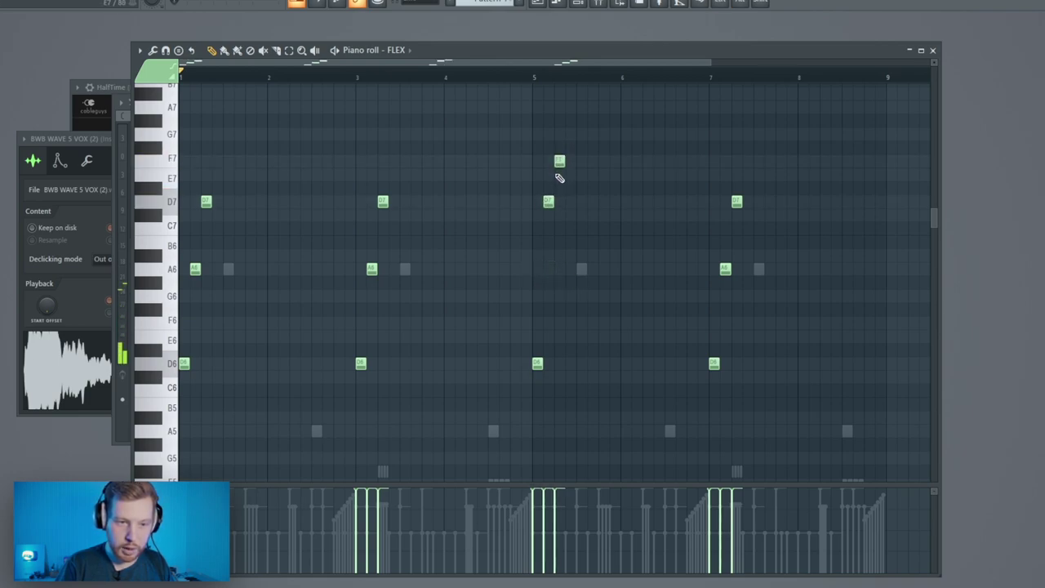
key(space)
click(532, 75)
key(space)
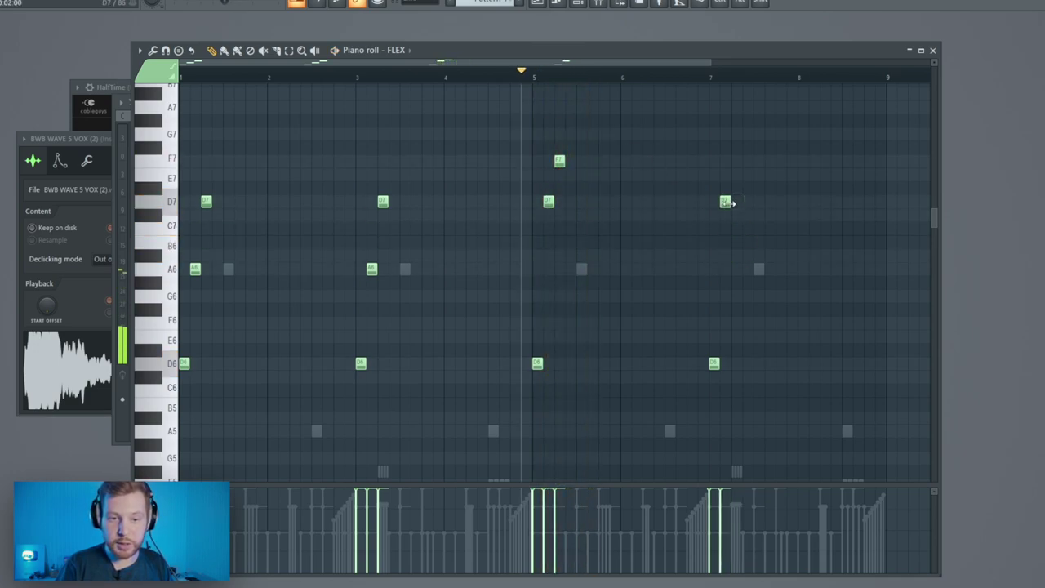
key(space)
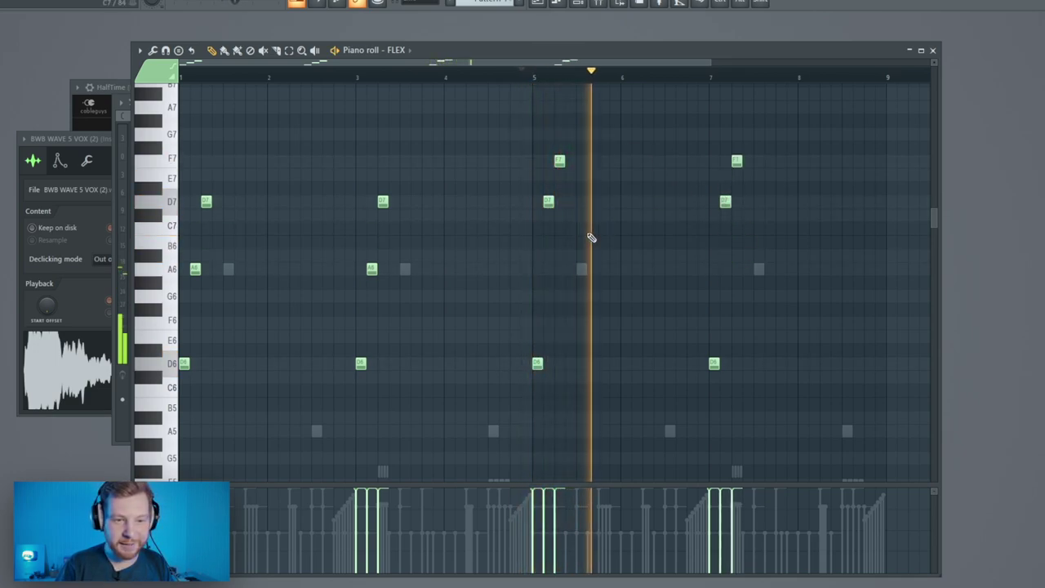
click(933, 49)
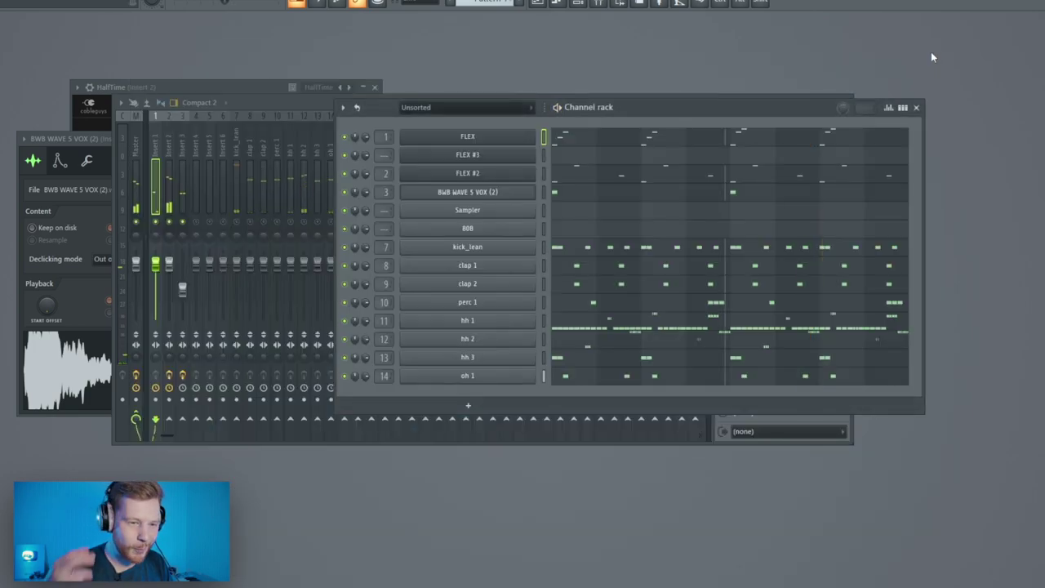
Add HalfTime in slot 1 of Insert 1 and route the FLEX #3 channel to Insert 4
click(738, 139)
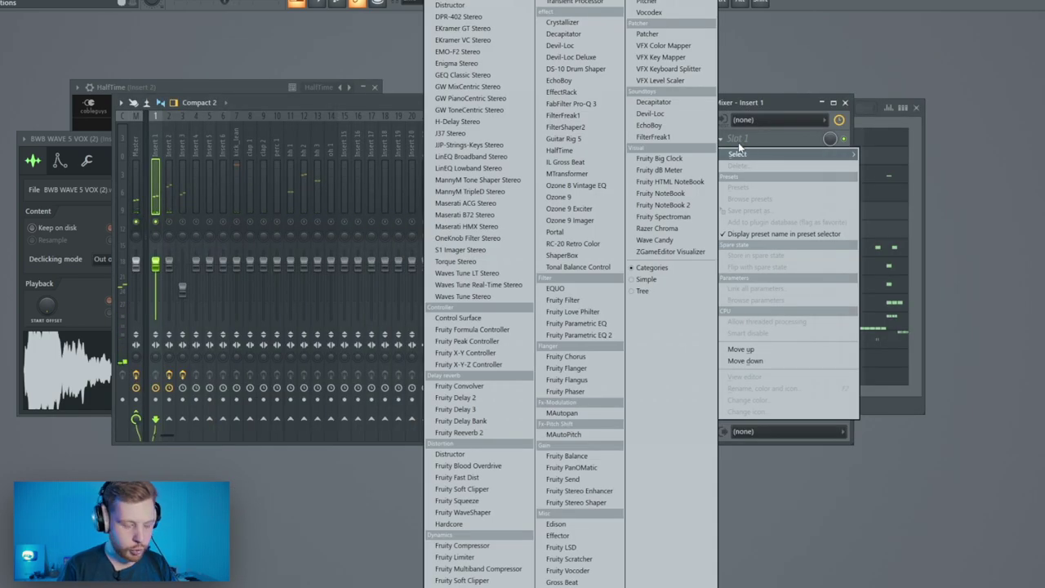
click(559, 150)
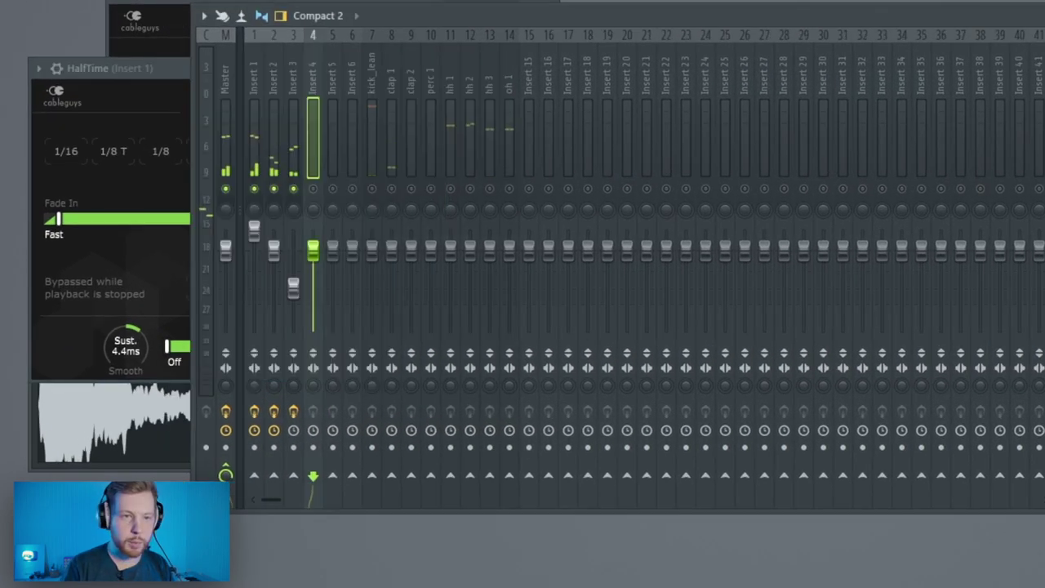
key(F6)
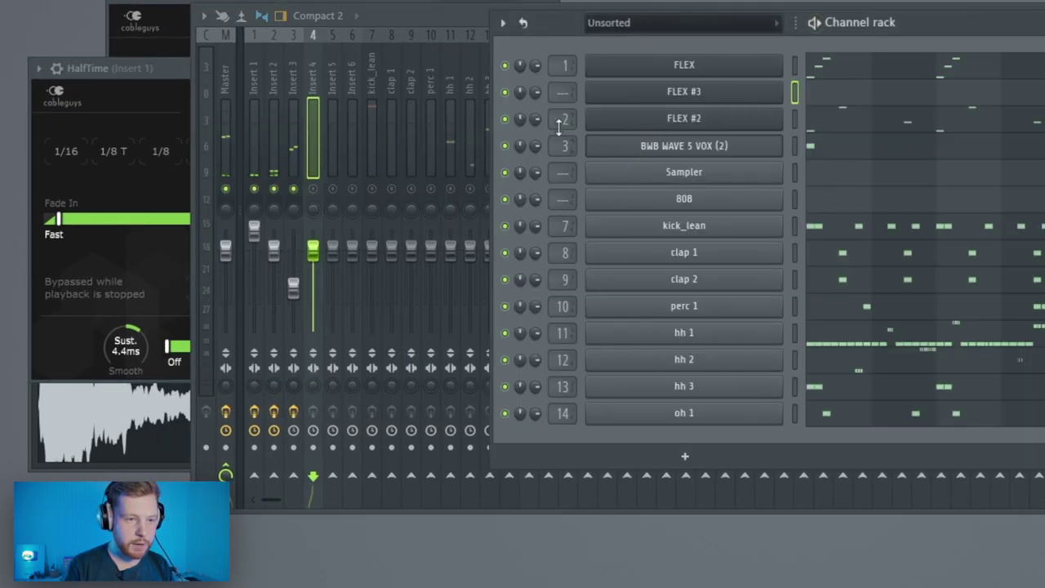
drag(564, 95, 565, 86)
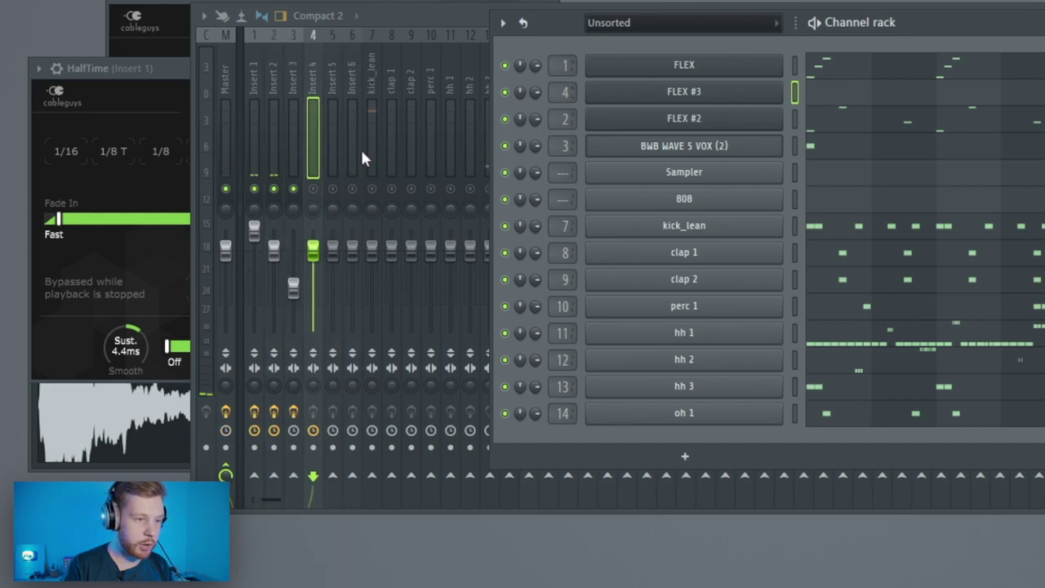
Route mixer Inserts 1 to 4 to Insert 5 only, making it the melody bus
drag(252, 81, 311, 92)
right_click(333, 477)
click(381, 501)
click(268, 70)
click(253, 65)
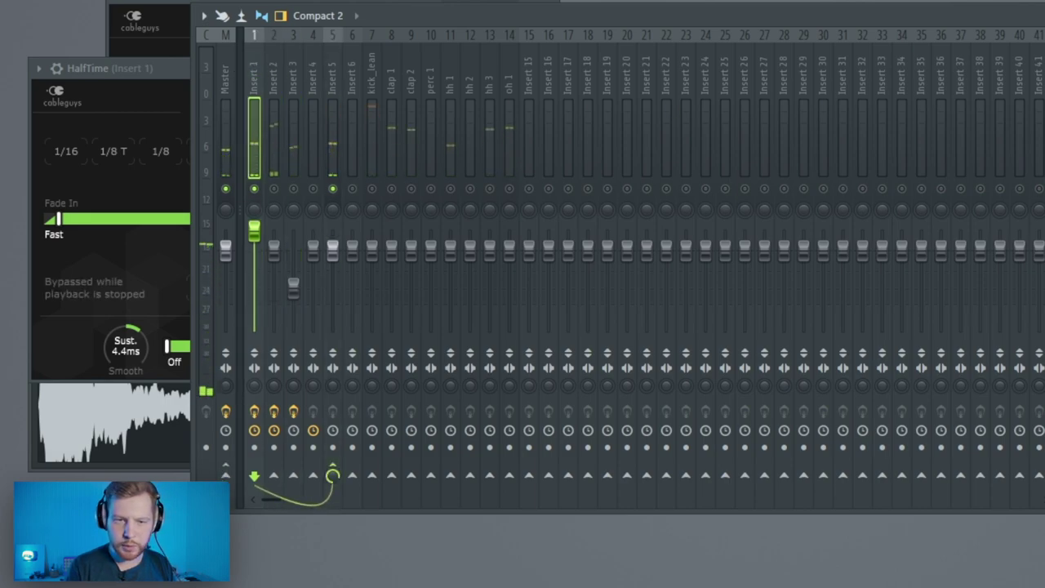
Open the FLEX instrument on Insert 1 and fine-tune its Dystopian Lead sound by ear
key(F6)
click(715, 70)
drag(455, 273, 458, 289)
drag(518, 323, 519, 337)
drag(578, 259, 609, 290)
drag(536, 329, 551, 338)
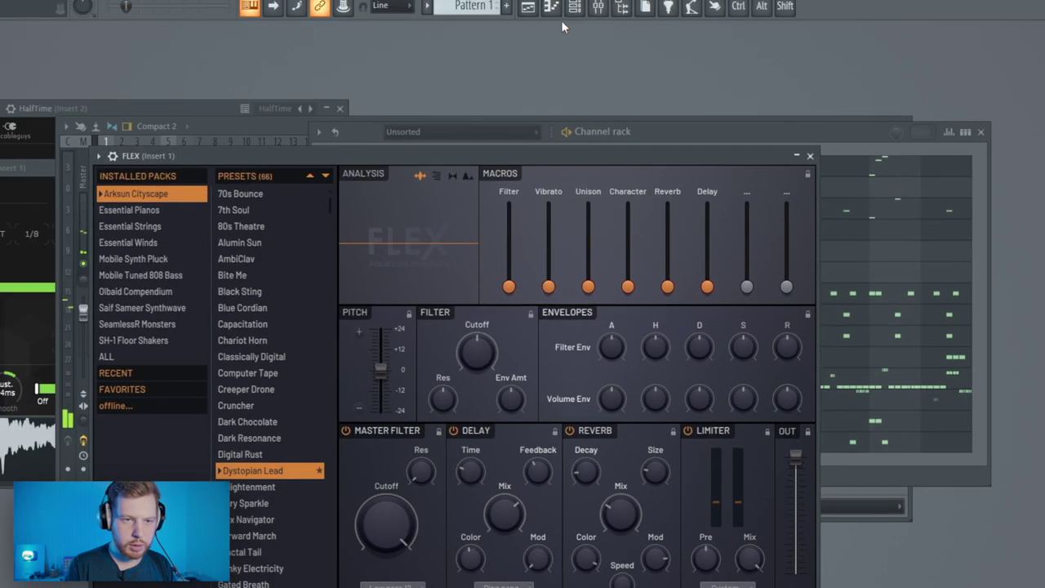
Stack D6, A6 and D7 notes as a chord at bar 1 in FLEX #3's piano roll and audition it
click(599, 8)
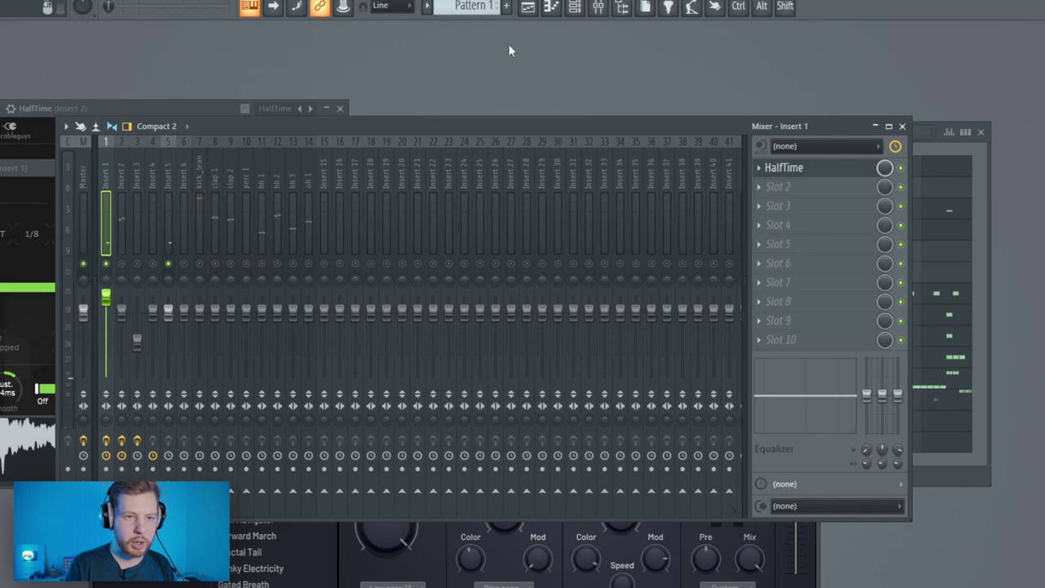
click(578, 5)
click(581, 234)
drag(243, 354, 229, 161)
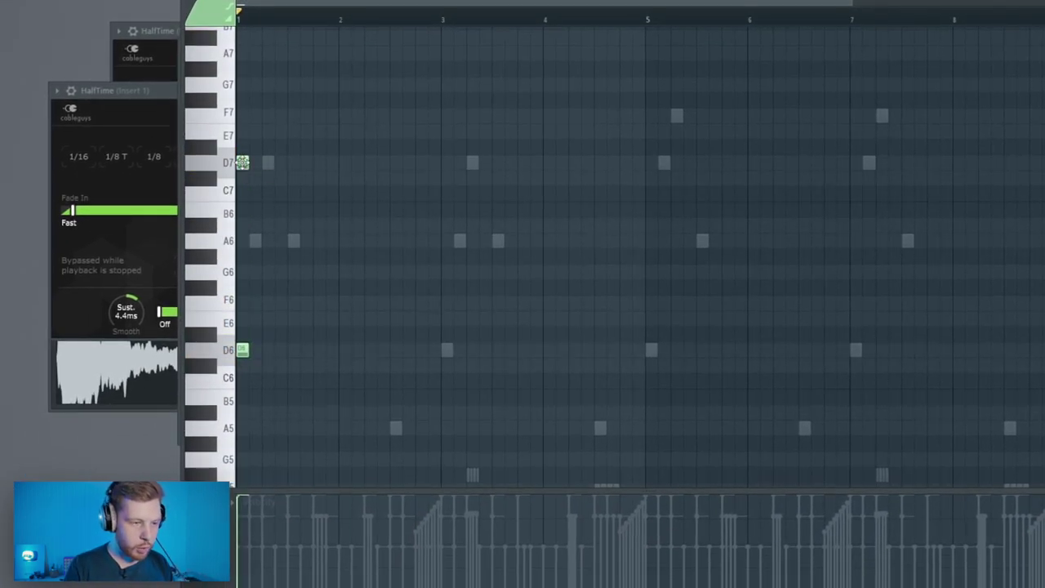
drag(234, 163, 209, 249)
drag(285, 326, 236, 383)
ctrl+click(244, 305)
drag(280, 136, 220, 172)
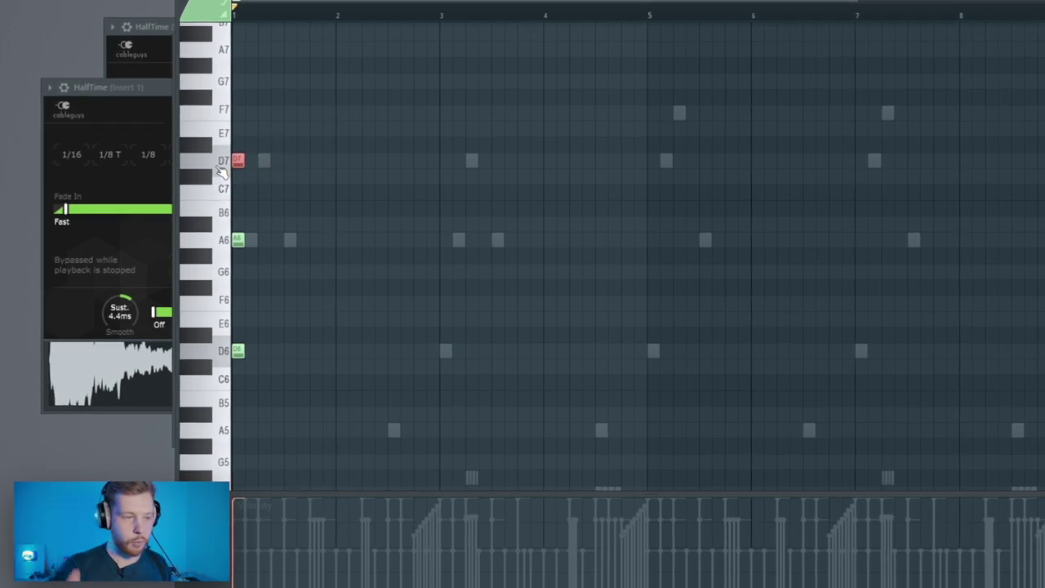
key(space)
key(space)
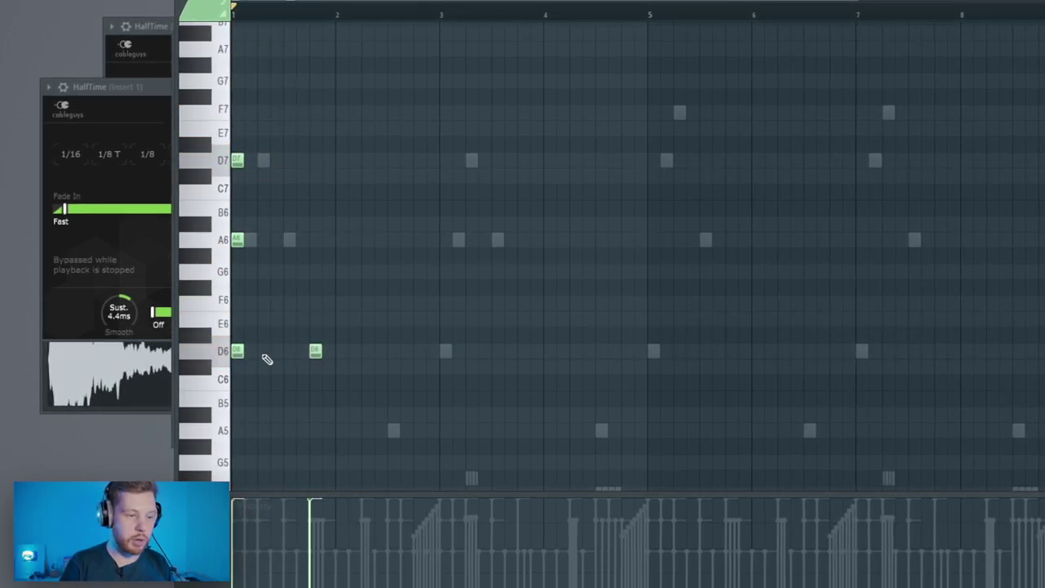
Extend the FLEX #3 chords with D6 and D7 every half bar through mid-bar 2, adding F7 at bar 2
drag(294, 355, 346, 356)
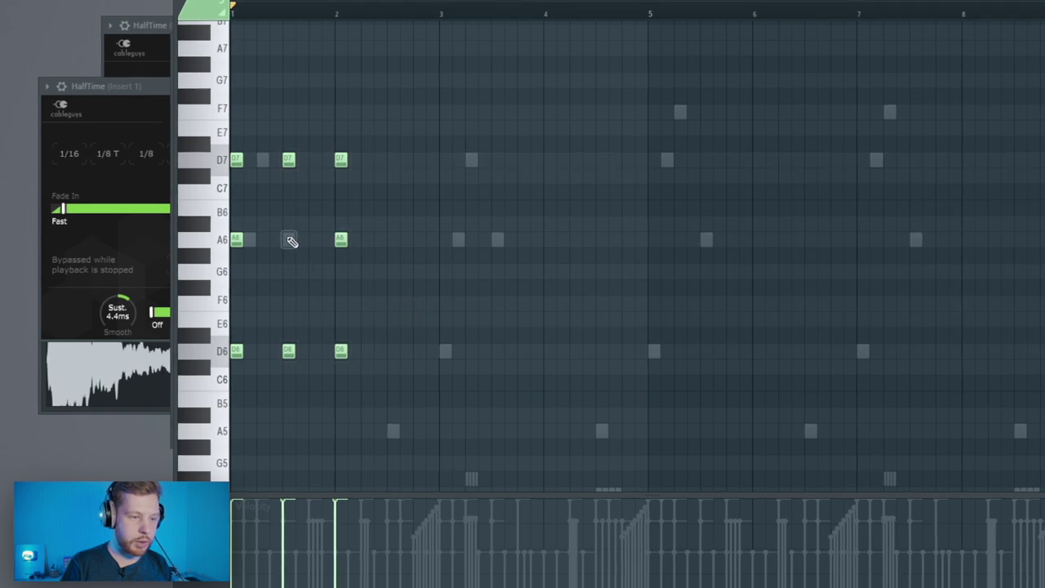
key(space)
key(space)
key(space)
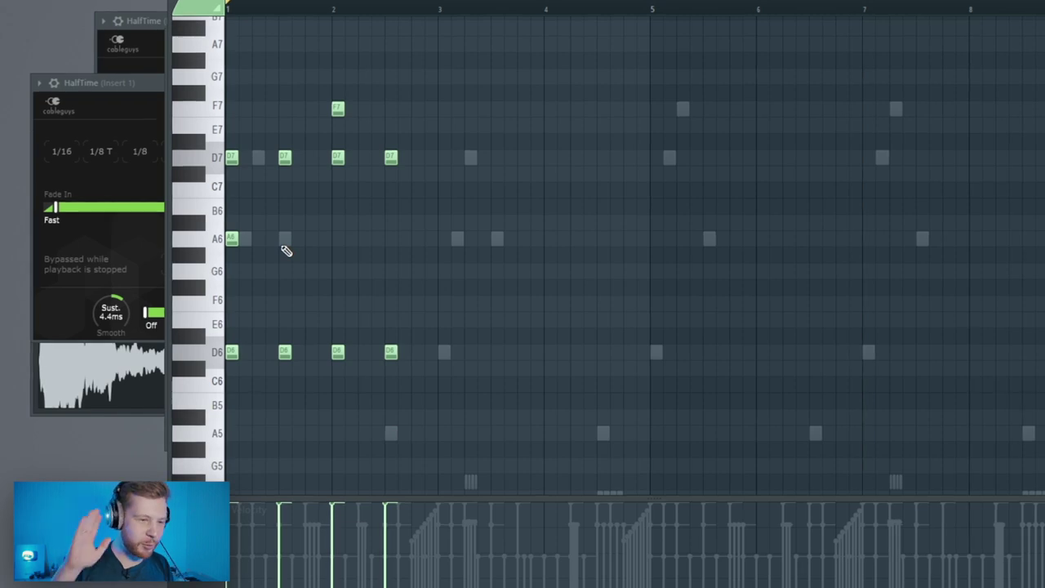
key(space)
Duplicate the two-bar FLEX #3 chord pattern to bar 3, and repeat the resulting four bars from bar 5
key(ctrl+a)
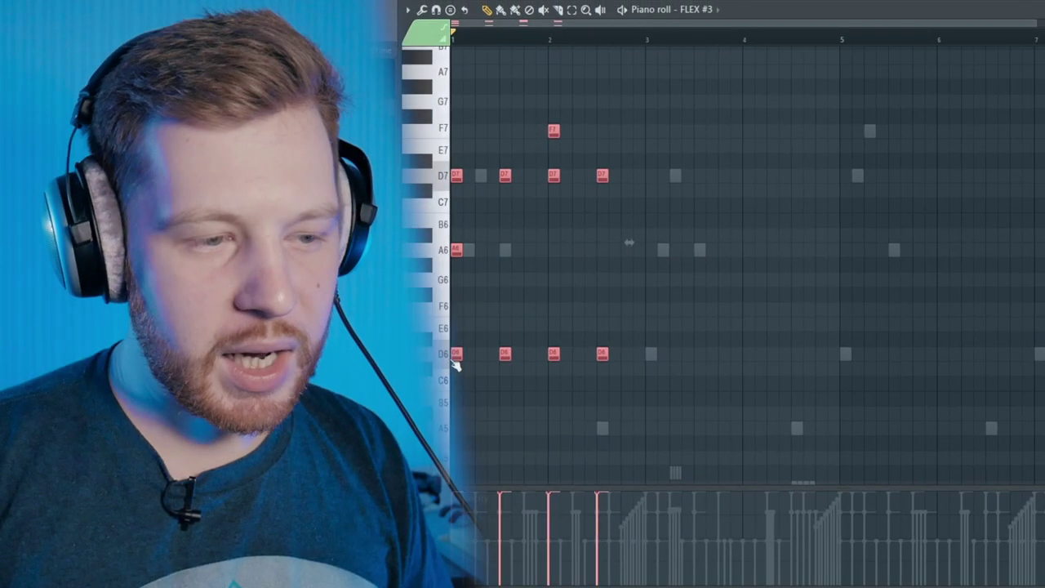
key(ctrl+b)
drag(637, 354, 649, 354)
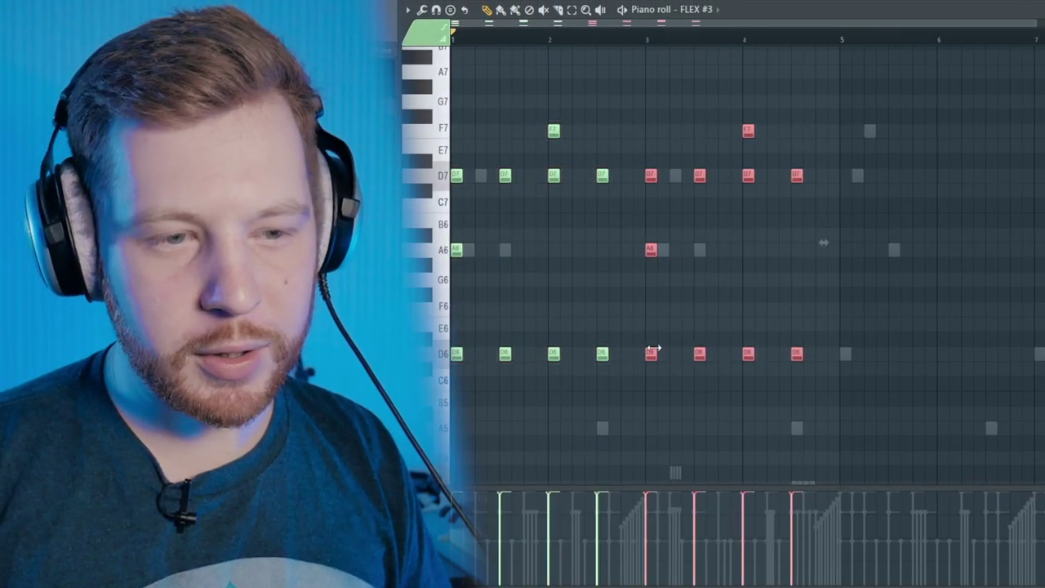
key(ctrl+a)
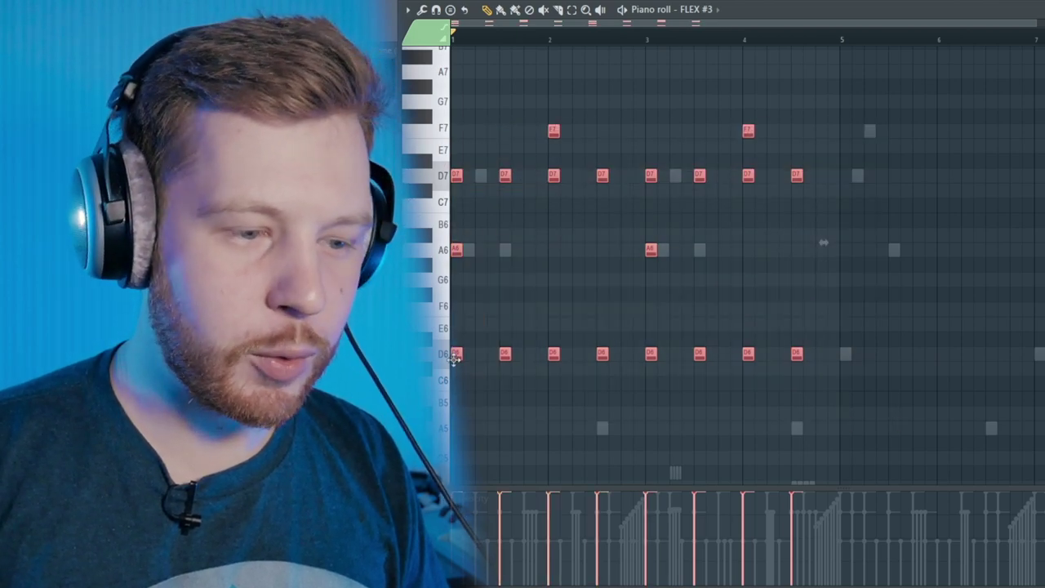
key(ctrl+b)
drag(857, 355, 845, 354)
key(space)
key(ctrl+d)
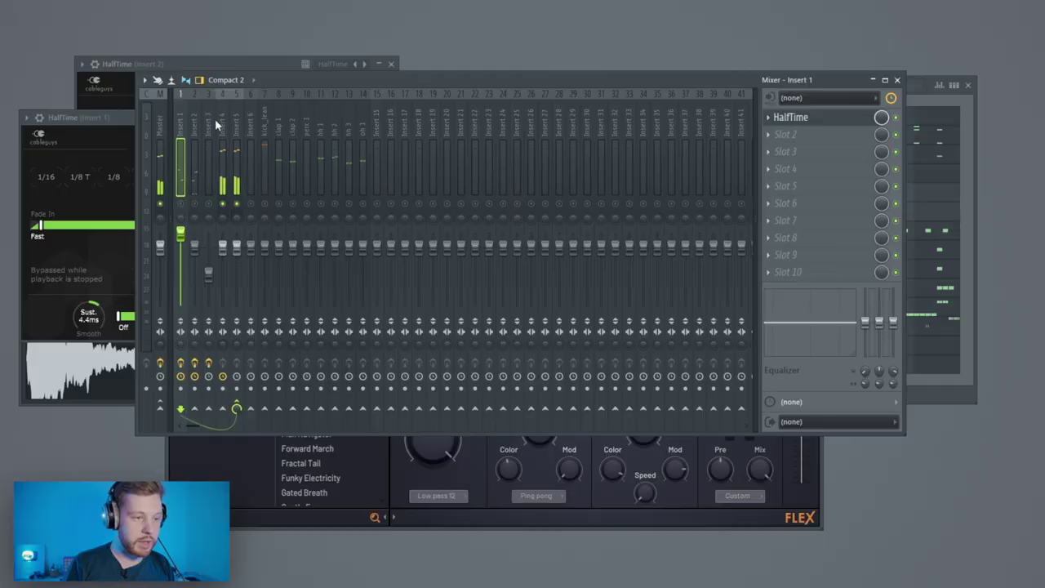
Add HalfTime as the first effect on mixer Insert 4 and reduce its Mix to about 17%
click(223, 118)
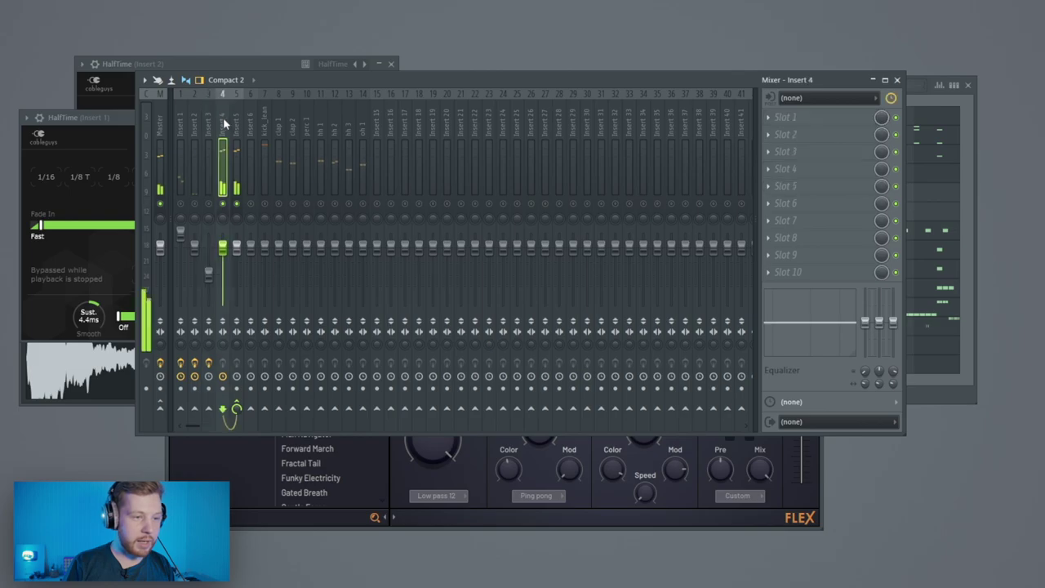
click(791, 123)
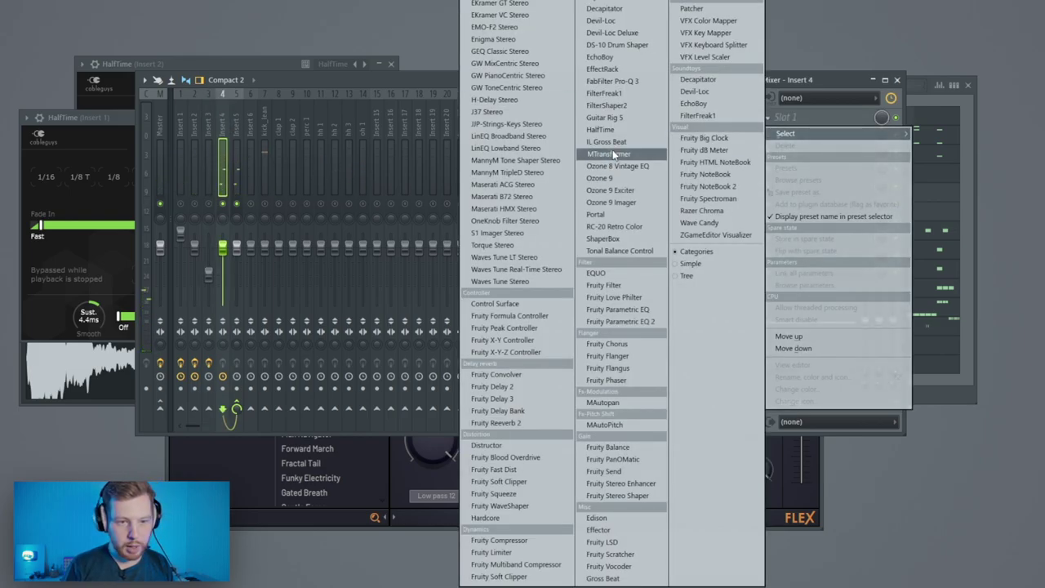
click(621, 131)
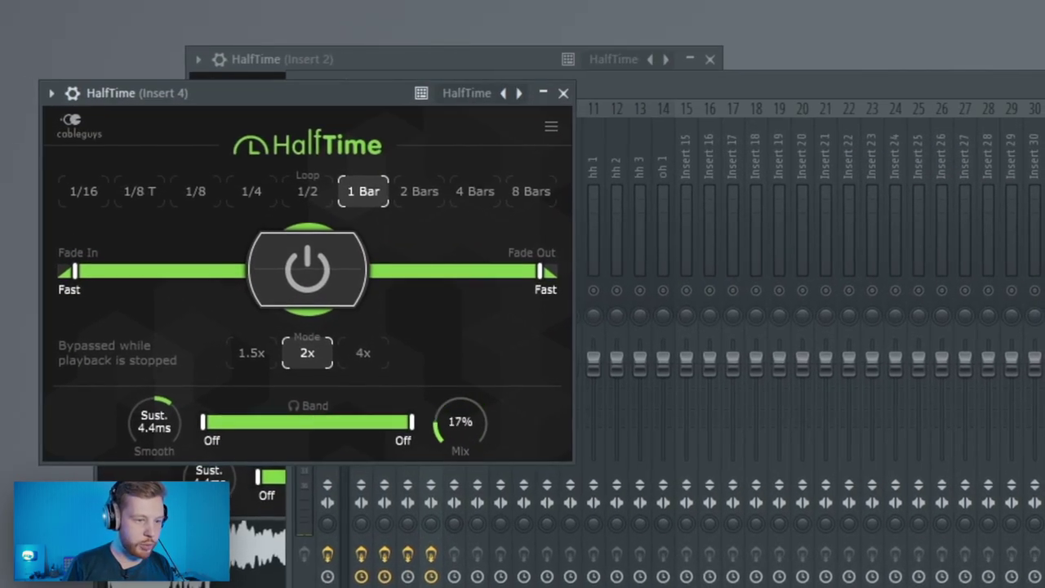
drag(470, 425, 472, 416)
key(space)
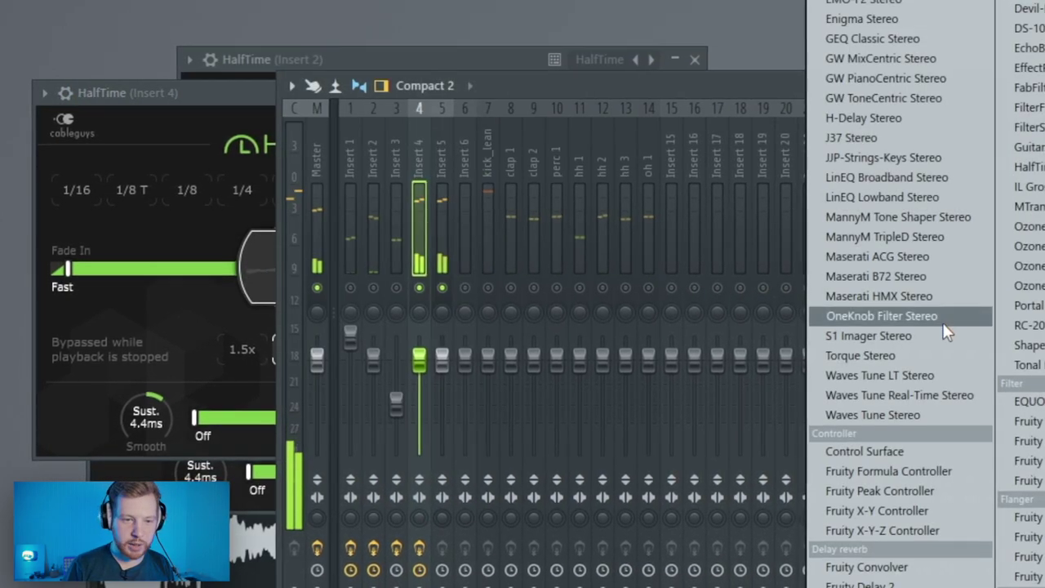
Add a second HalfTime to Insert 4 with its loop set to 1/4, and audition it
click(1025, 167)
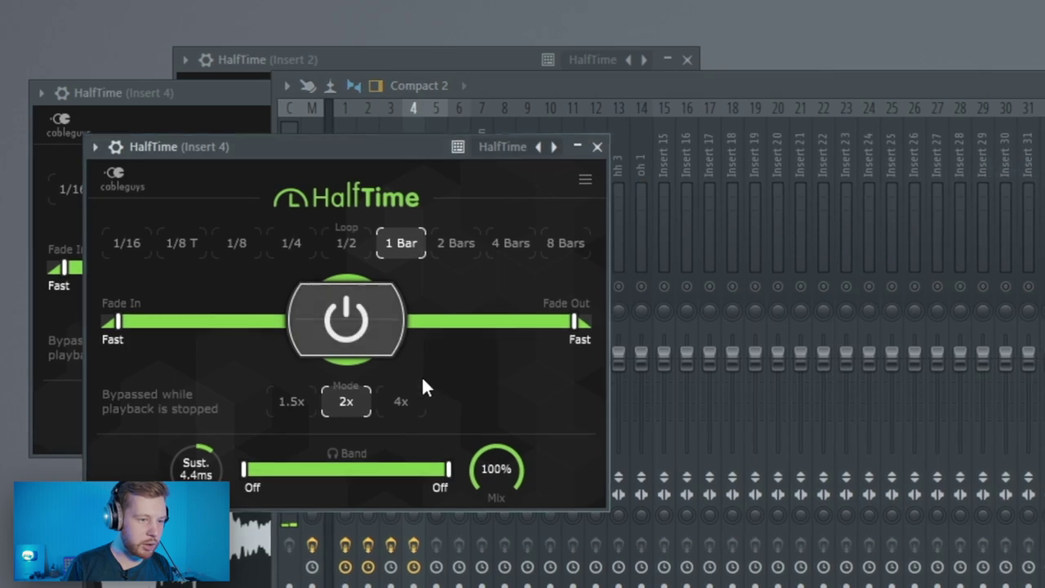
click(290, 242)
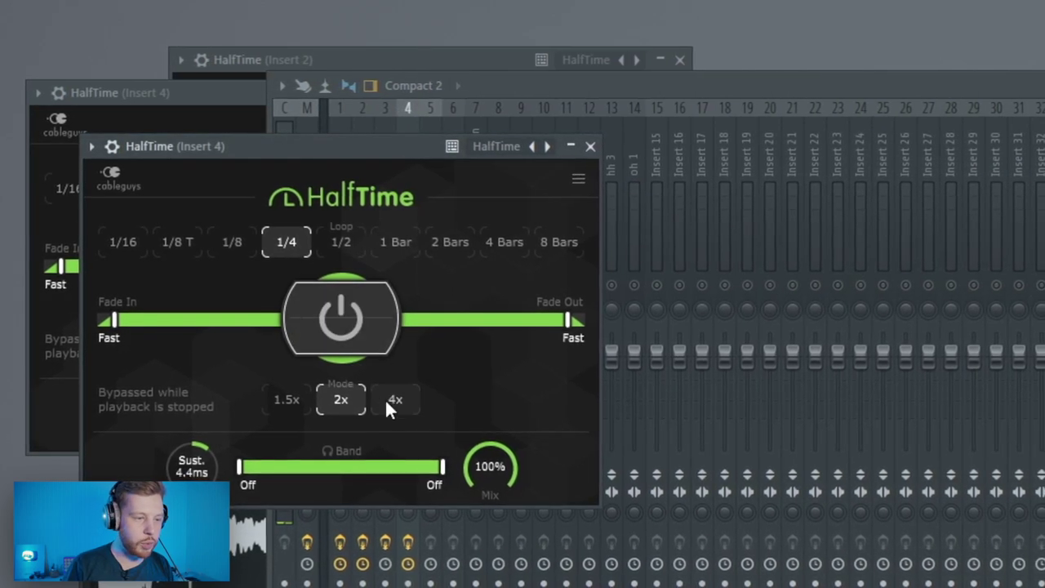
key(space)
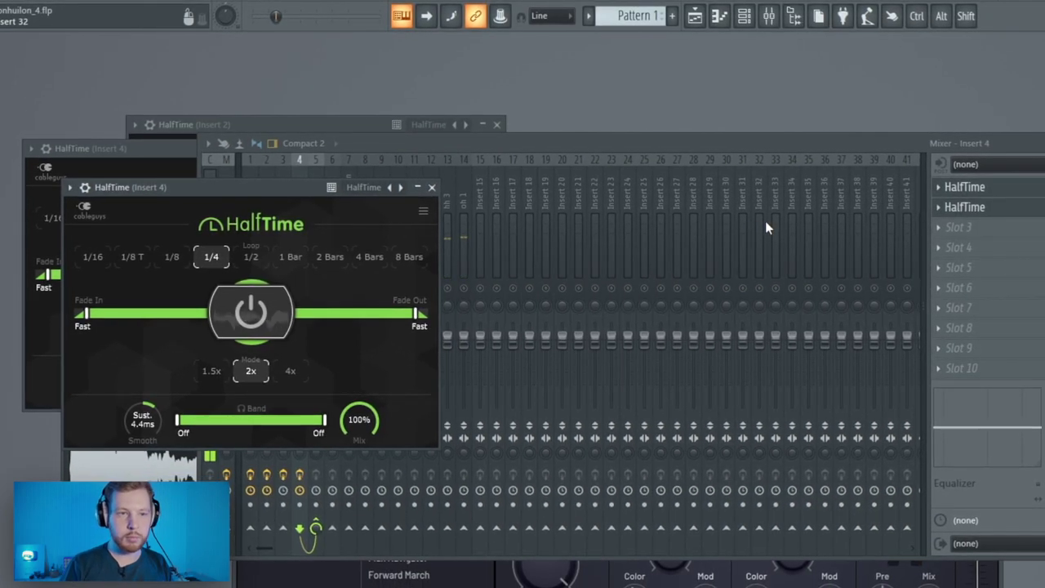
Add Fruity Parametric EQ 2 to Insert 4's third slot and make band 1 a High pass filter that cuts the low end
click(955, 227)
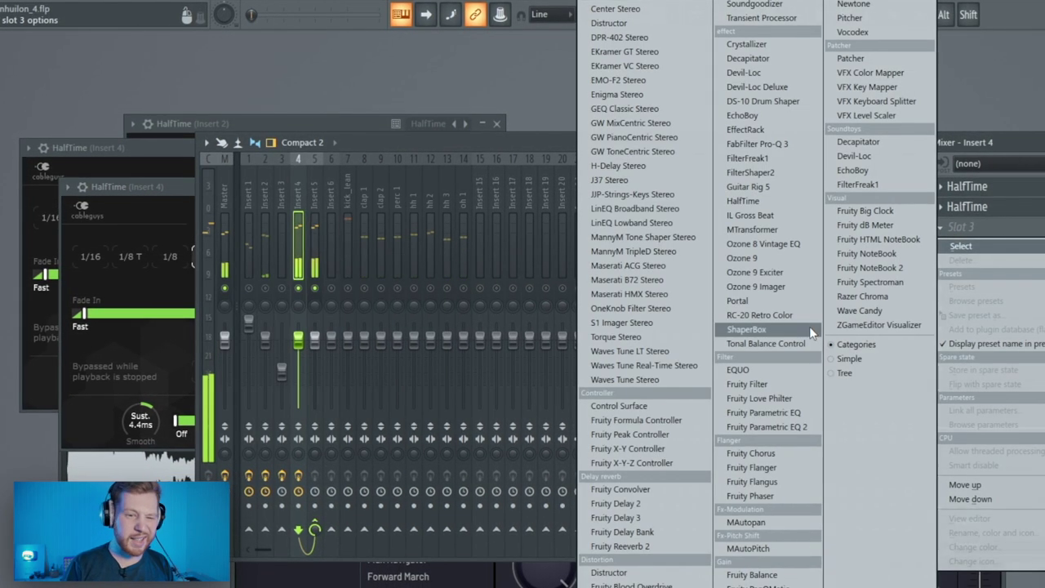
click(772, 428)
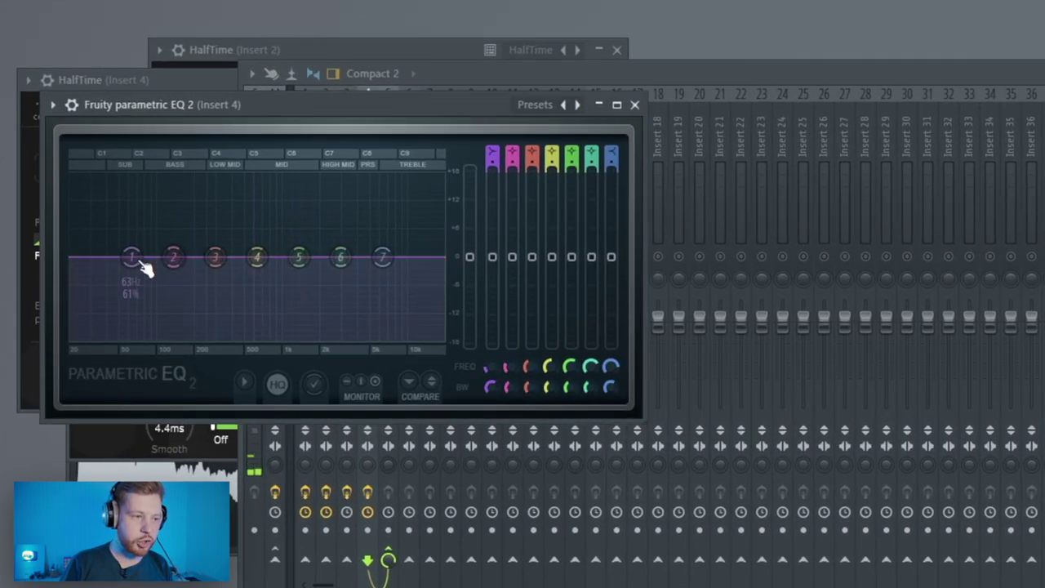
right_click(144, 268)
mouse_move(190, 305)
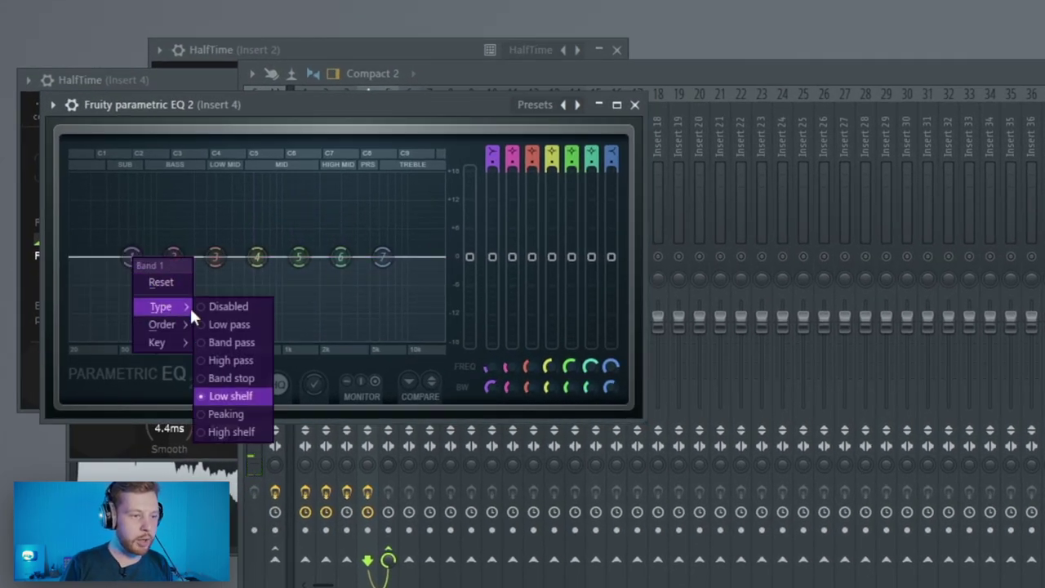
click(239, 363)
drag(490, 387, 490, 337)
drag(487, 384, 488, 358)
key(space)
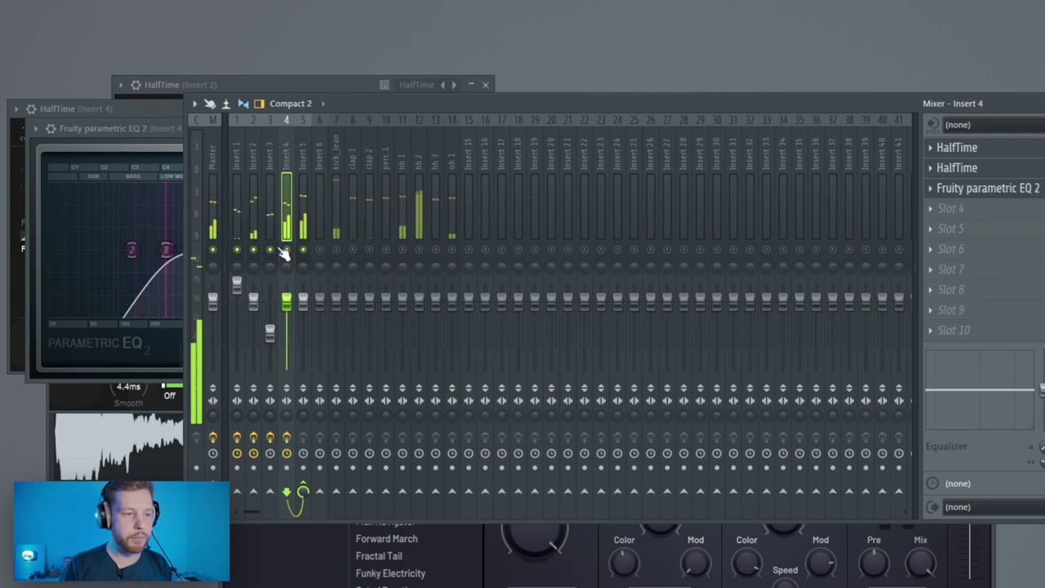
Apply the Strumizer to FLEX #3's chords in the piano roll and shorten the notes slightly
key(F6)
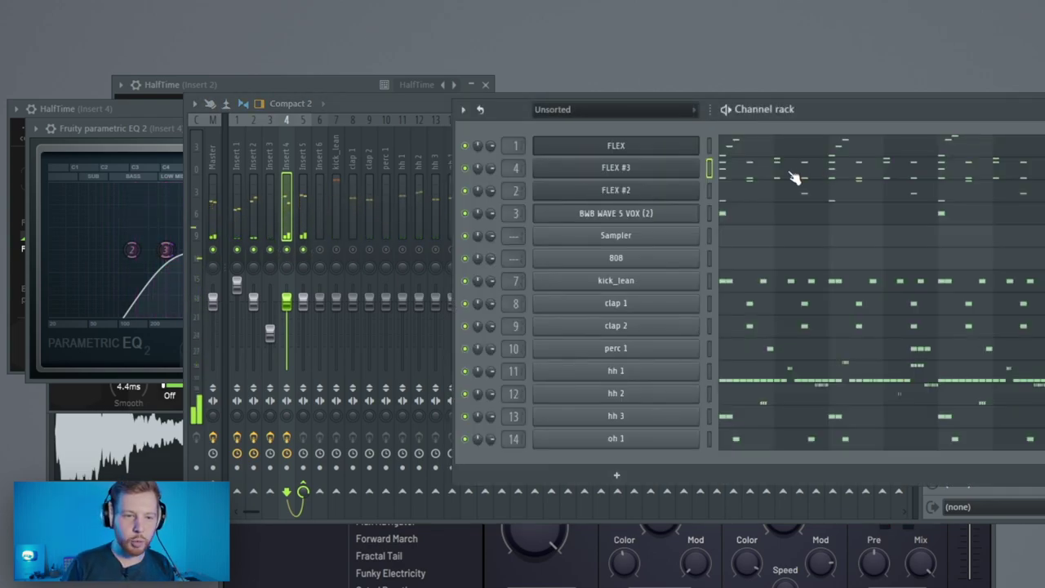
click(795, 178)
key(alt+s)
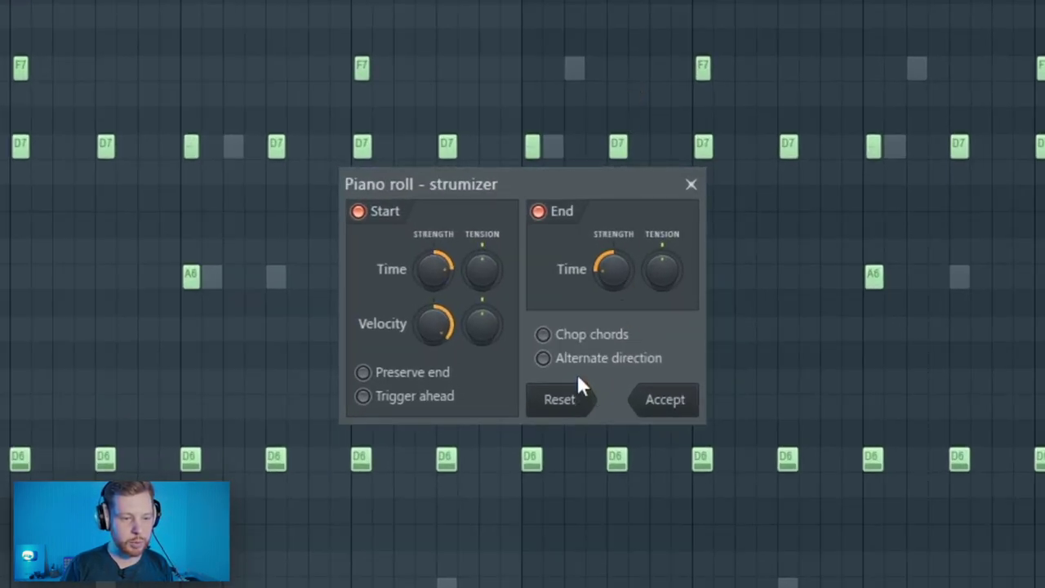
click(659, 400)
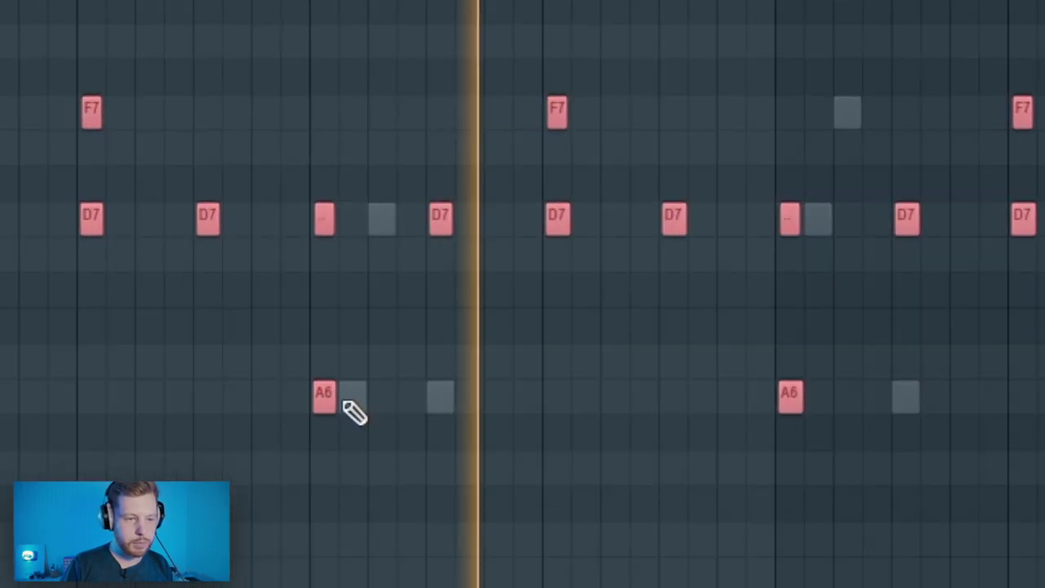
drag(334, 401, 329, 402)
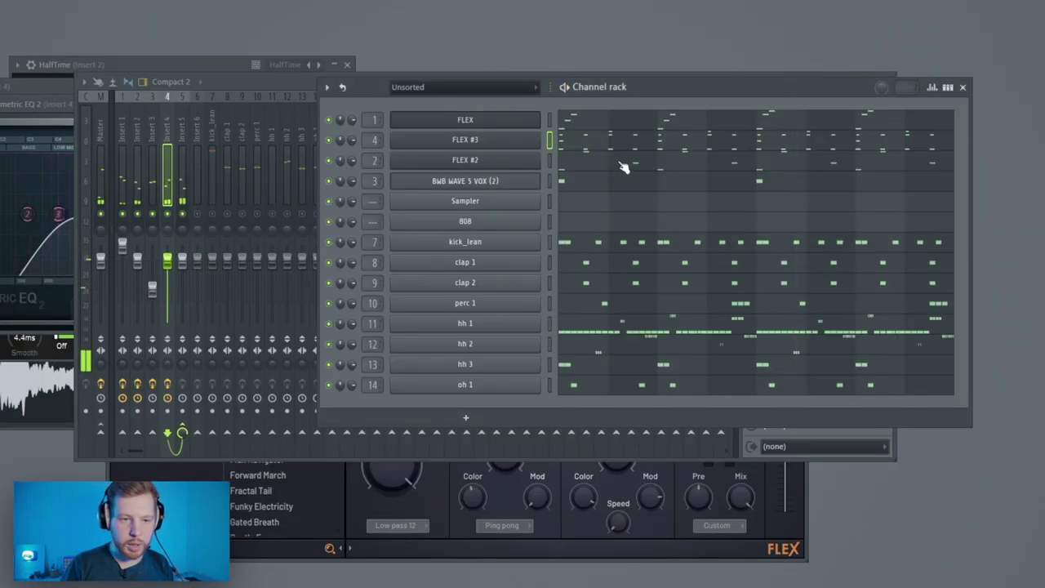
Select all notes of the first FLEX channel in the piano roll and shorten them slightly together, checking by playback
click(623, 167)
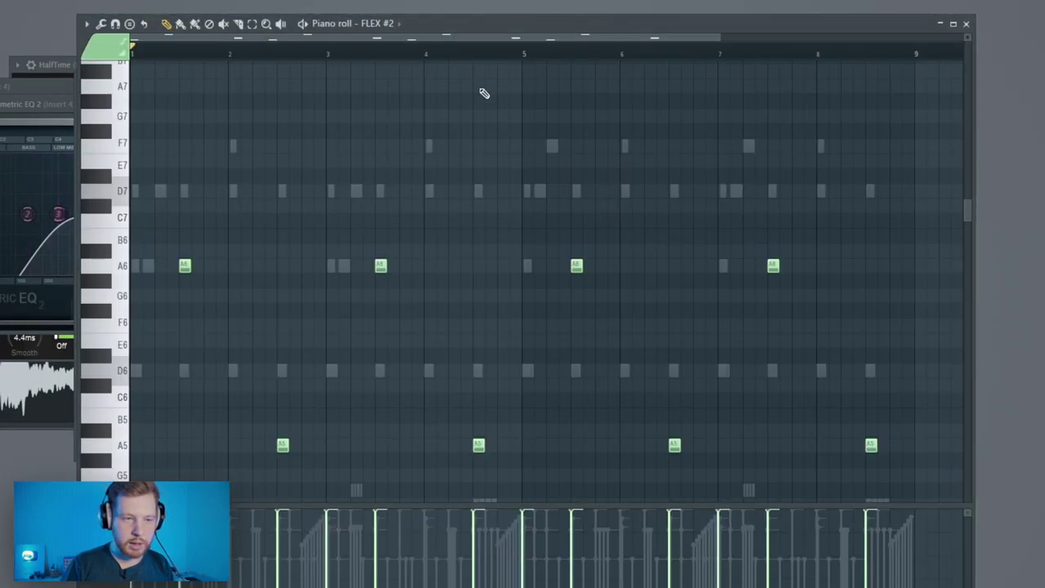
click(380, 23)
click(390, 51)
scroll(490, 253, up, 1)
drag(814, 115, 131, 474)
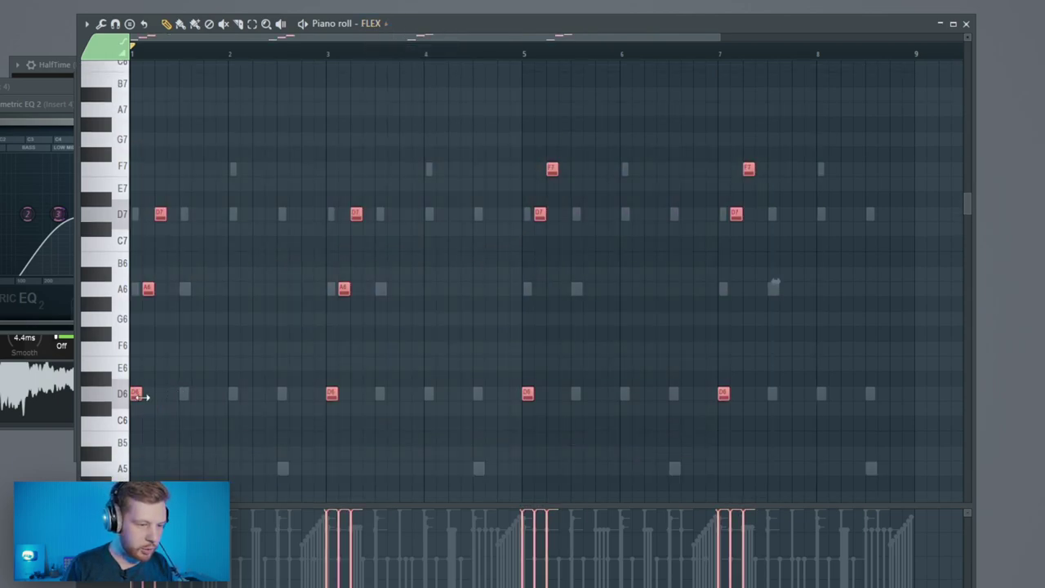
drag(142, 397, 137, 397)
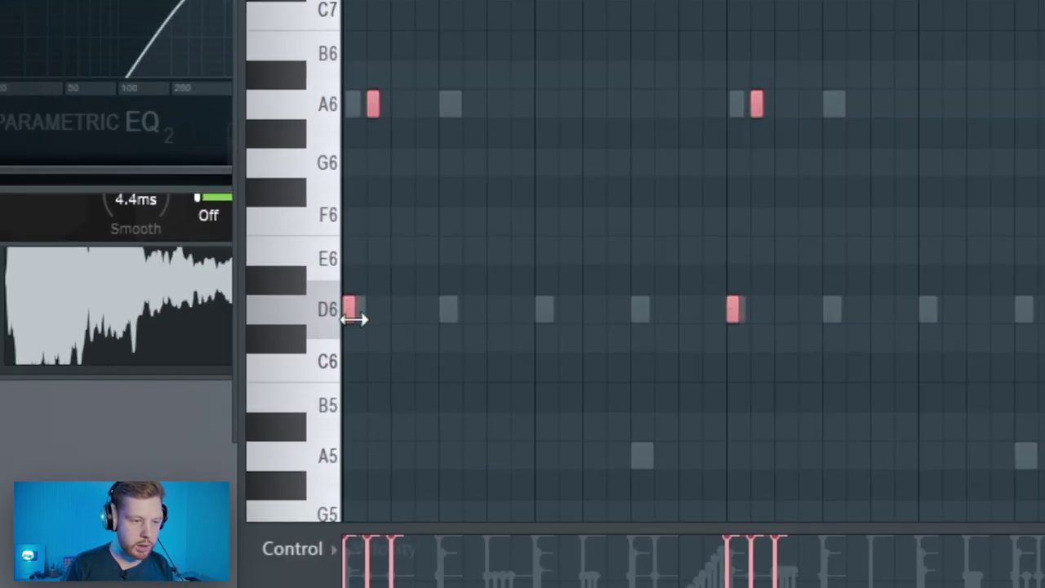
key(space)
drag(355, 319, 359, 319)
key(space)
key(space)
key(space)
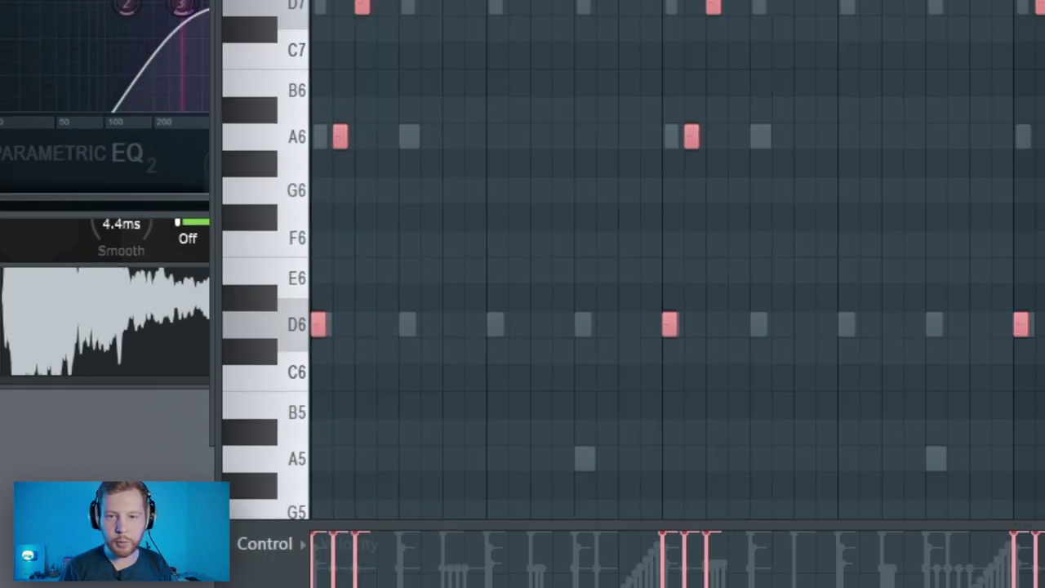
click(1017, 22)
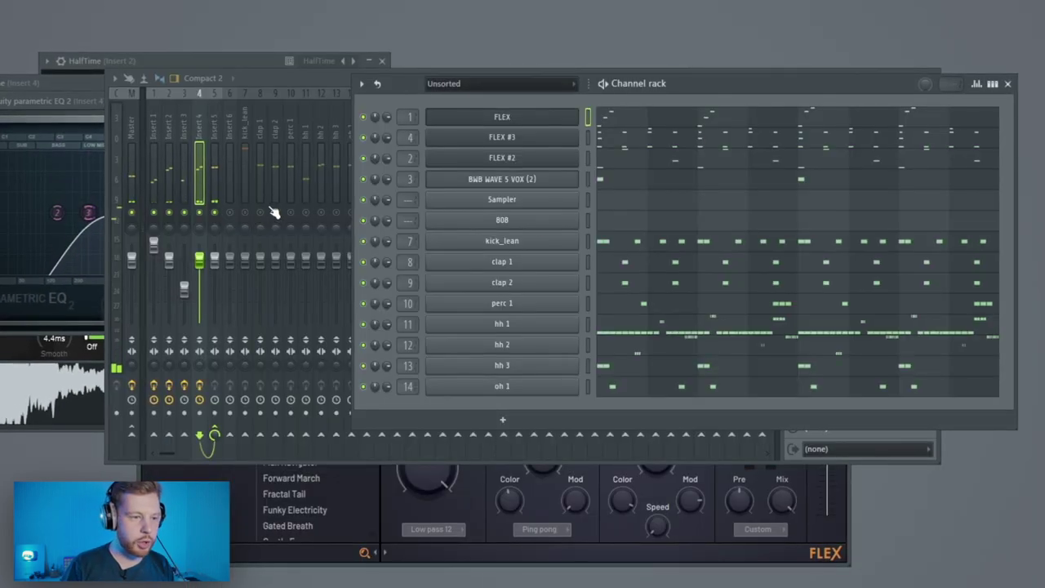
Open the 808 channel's sampler and its piano roll, and place a short D6 note at bar 1
click(275, 213)
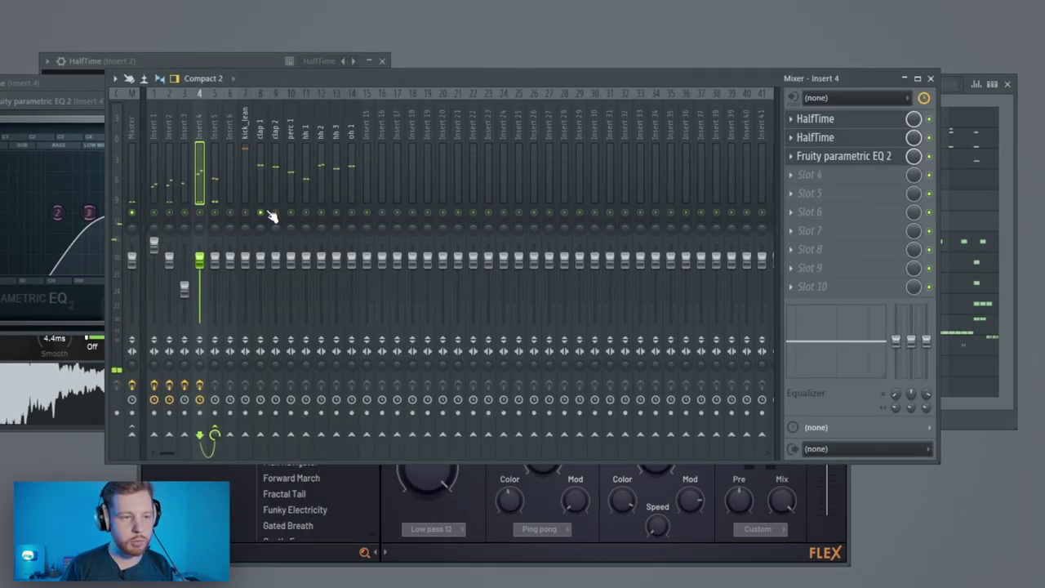
key(F6)
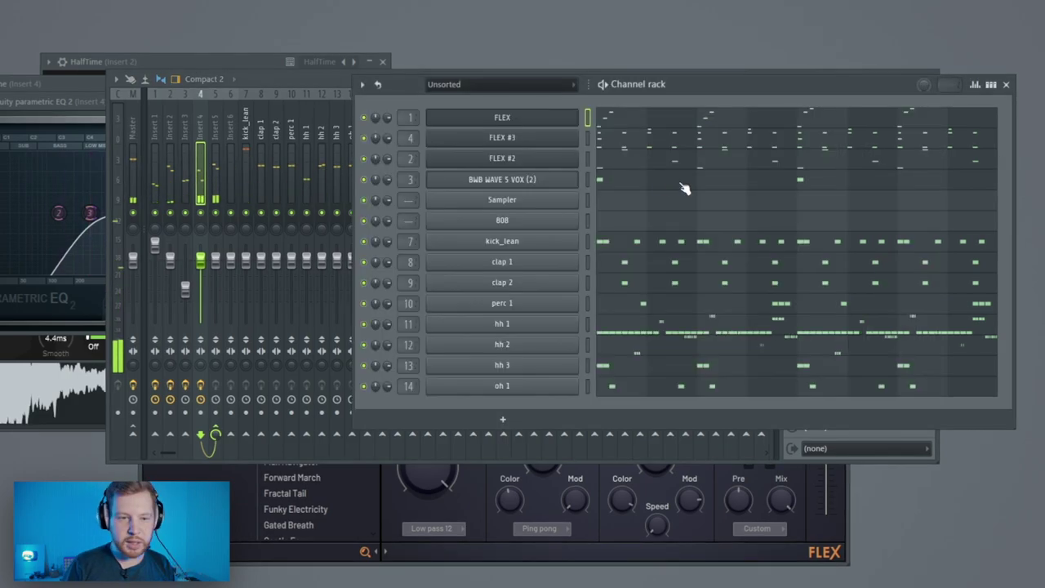
click(542, 221)
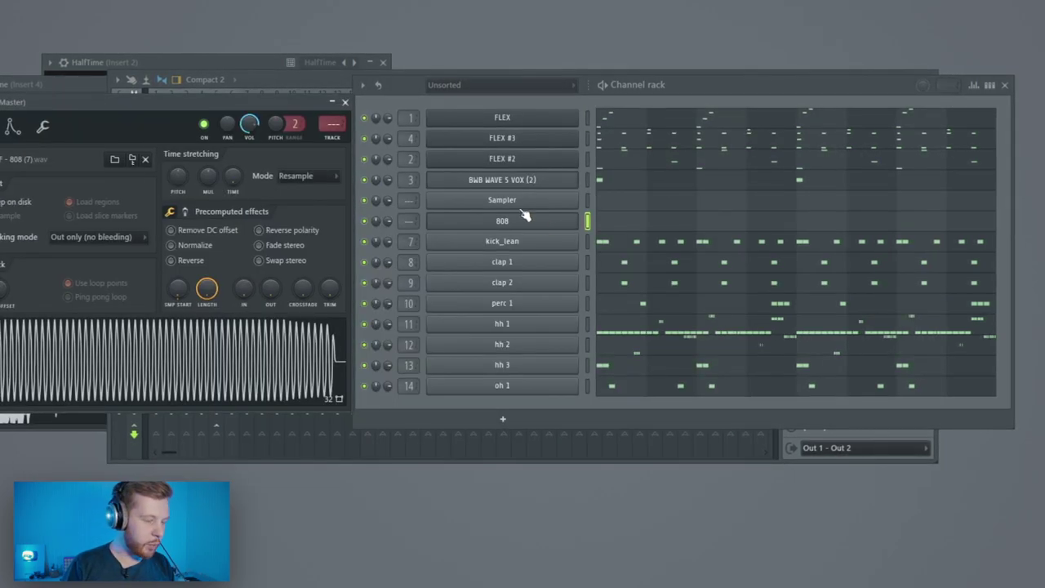
drag(212, 100, 839, 106)
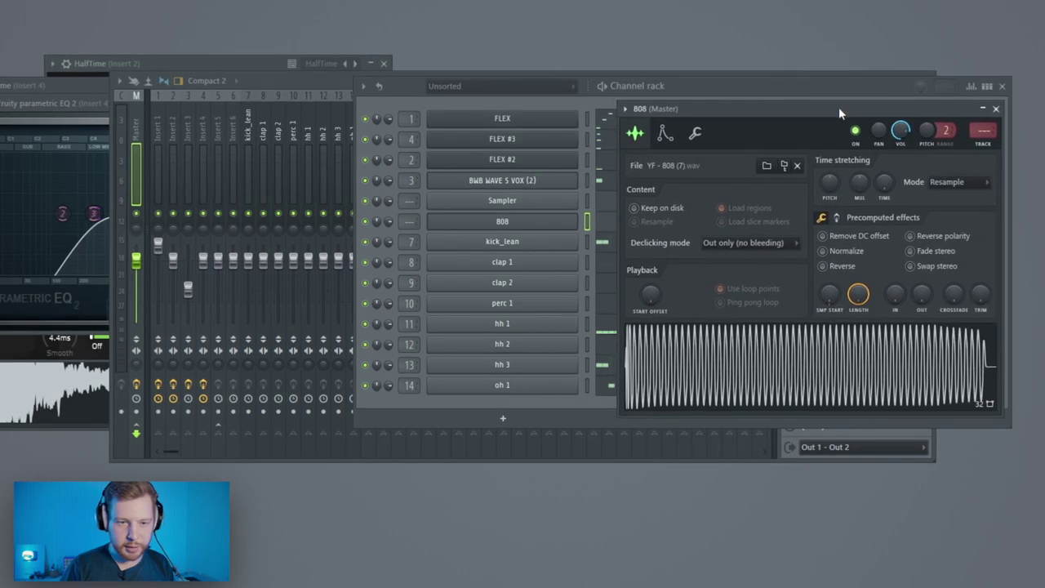
click(606, 223)
drag(527, 229, 138, 407)
drag(133, 449, 128, 375)
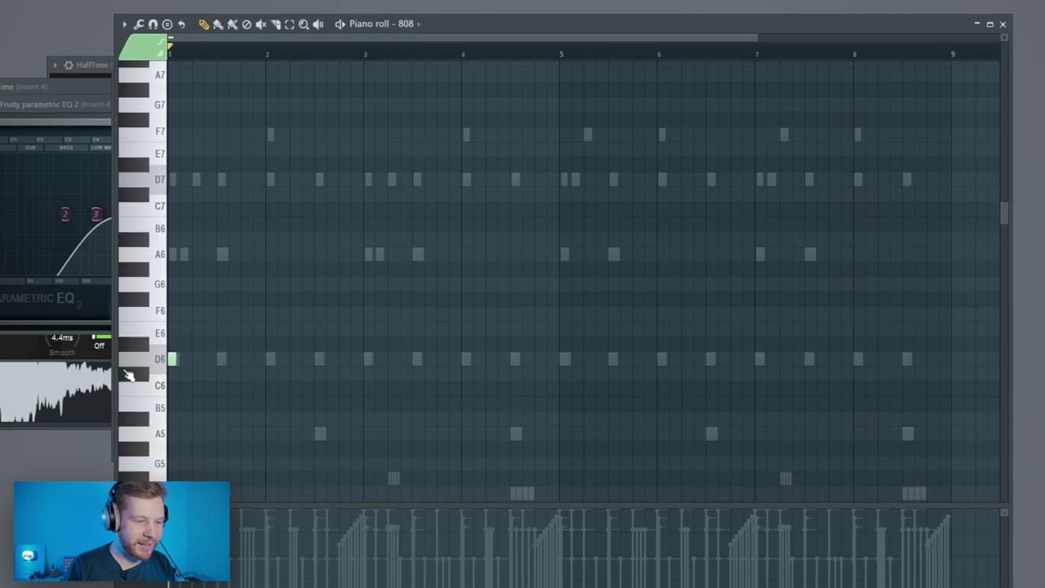
Lay two back-to-back D5 notes of three quarters of a bar each from bar 1 in the 808 piano roll
key(space)
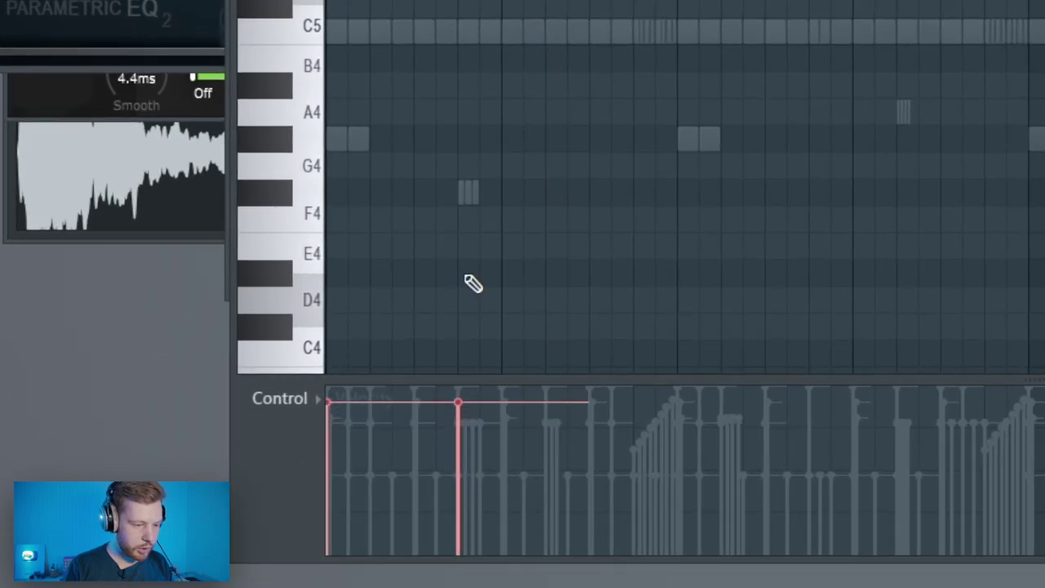
key(space)
right_click(540, 176)
key(space)
drag(500, 16, 520, 80)
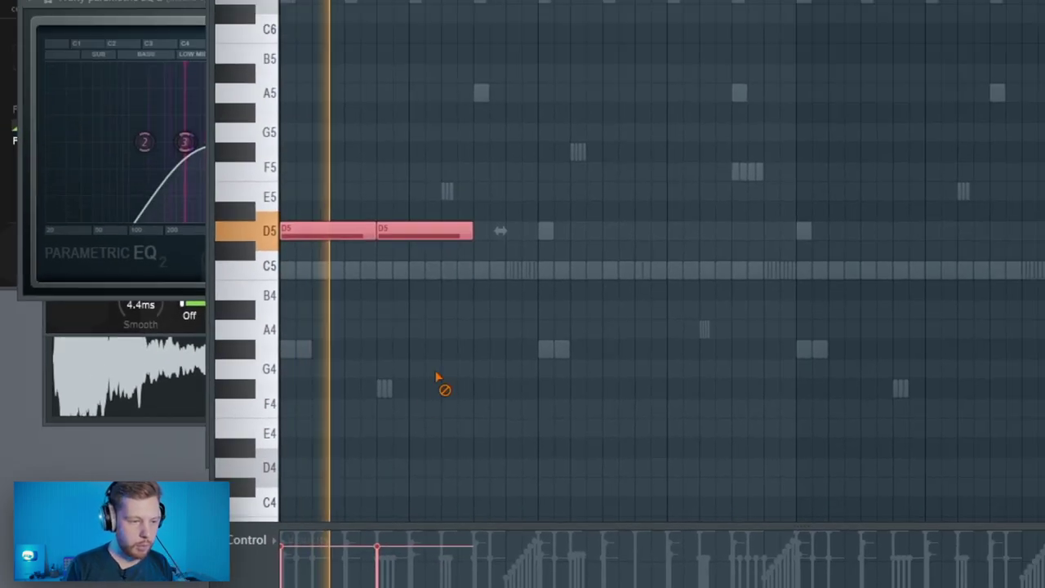
Complete the 808 line with two A#5 notes from beat 2 of bar 2, and repeat it from bar 3 ending on A5
key(space)
click(502, 81)
key(space)
key(ctrl+a)
key(ctrl+b)
ctrl+click(586, 293)
drag(770, 75, 777, 100)
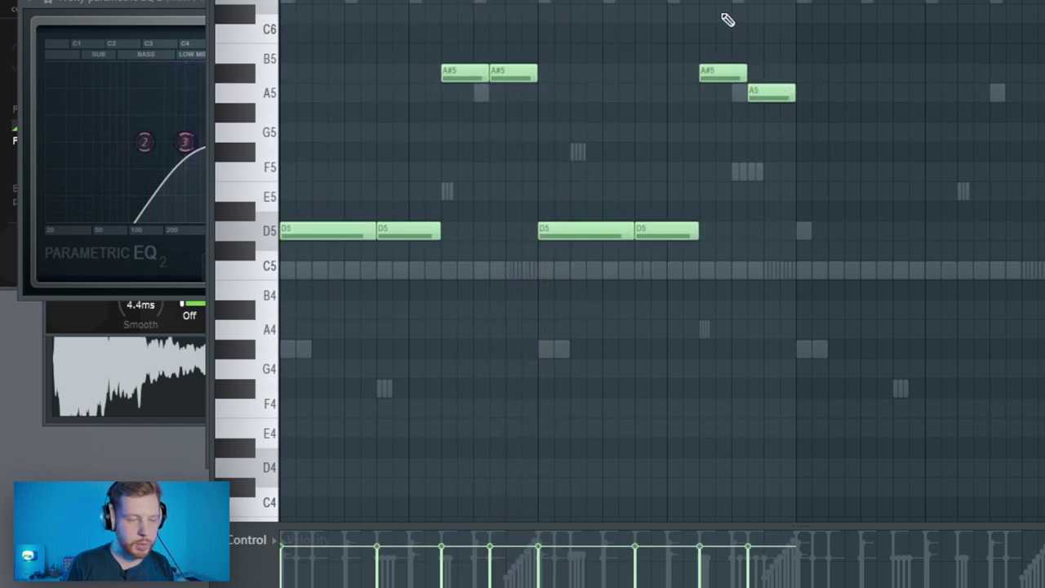
key(space)
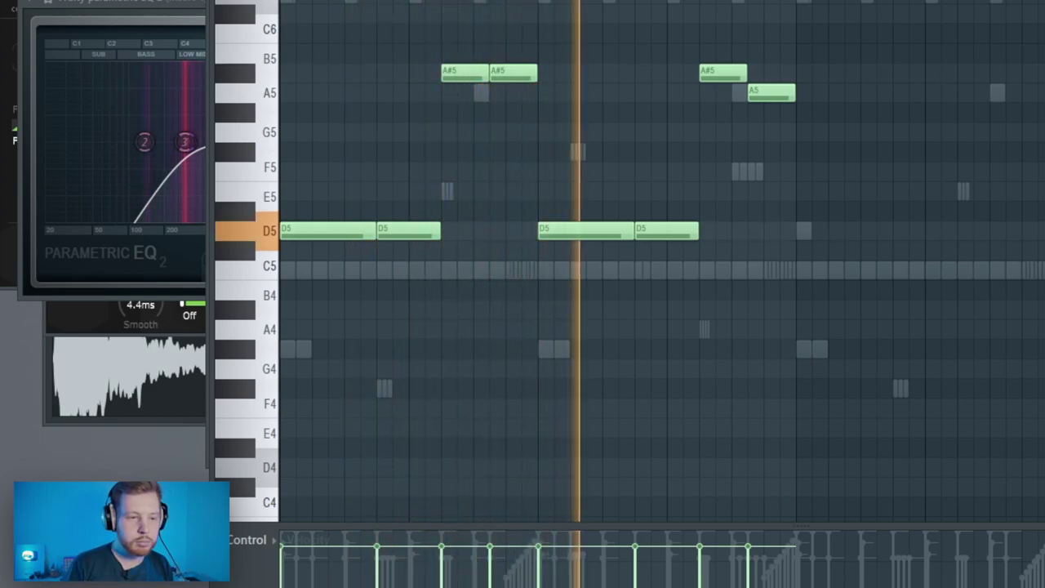
key(space)
Add a one-beat slide note at D4 on the start of bar 2 in the 808 line and audition the slide
click(384, 367)
double_click(397, 369)
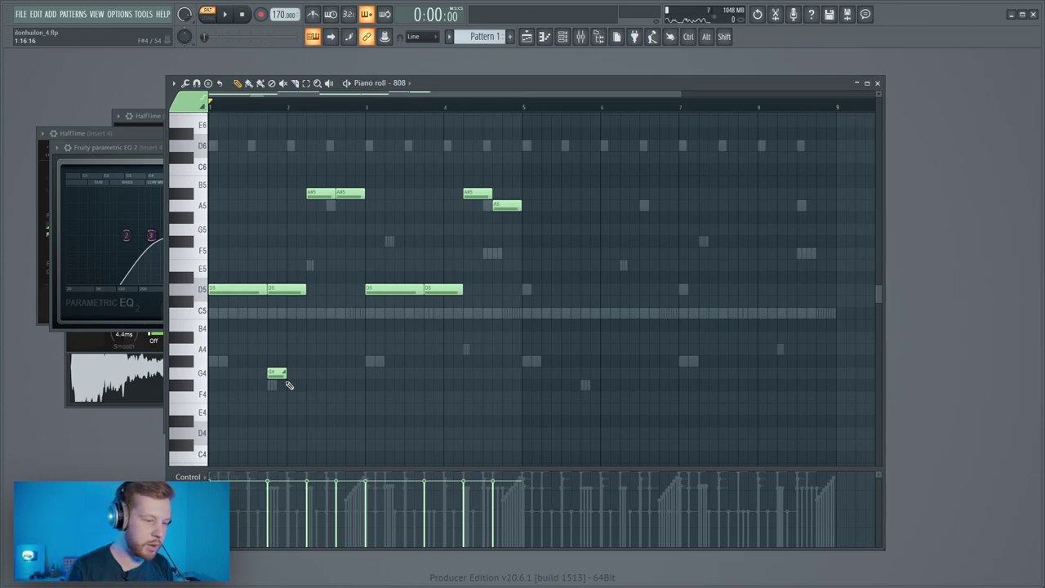
scroll(287, 383, up, 2)
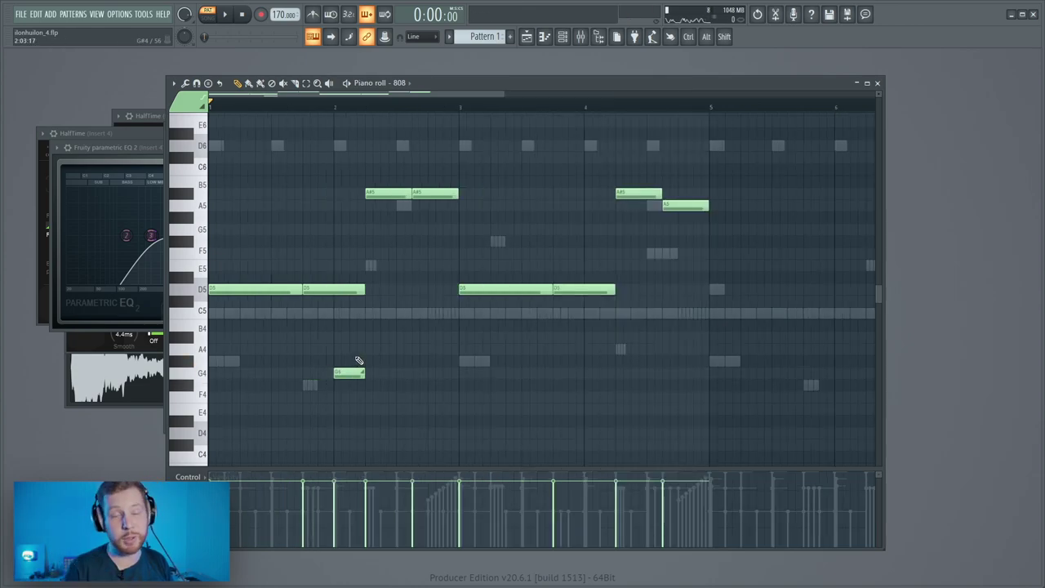
drag(364, 371, 350, 292)
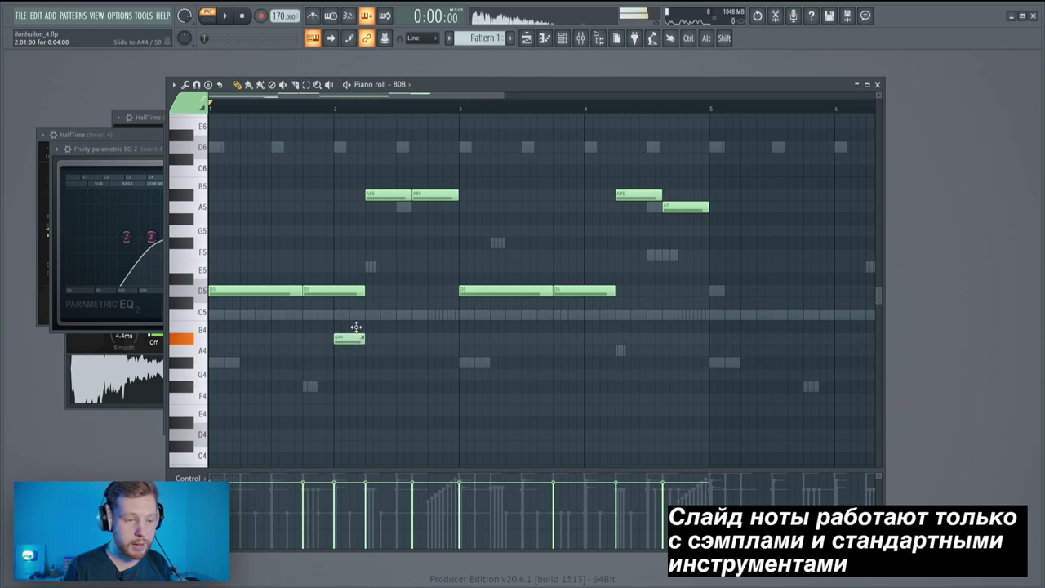
drag(441, 254, 450, 461)
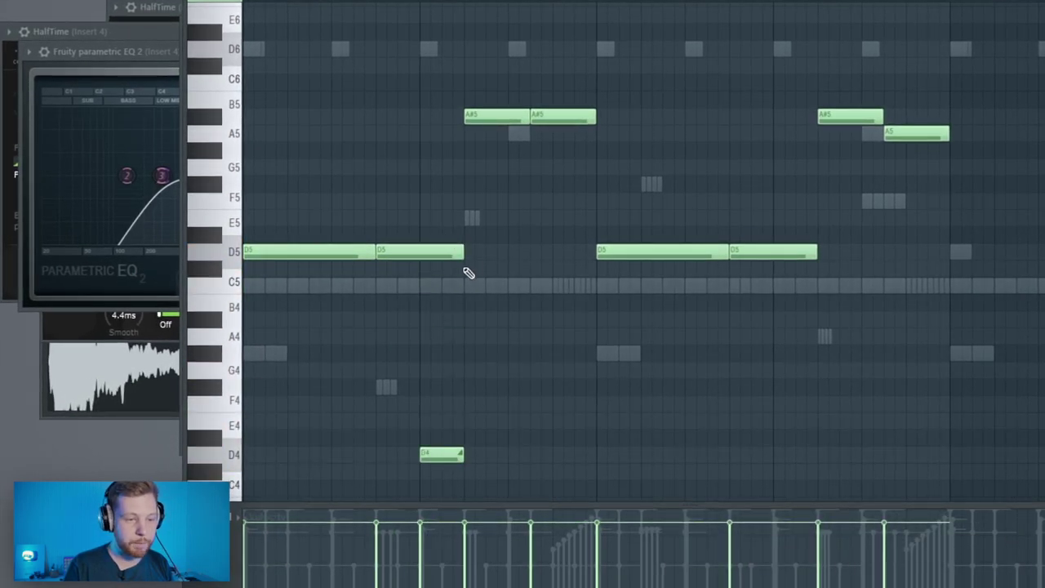
key(space)
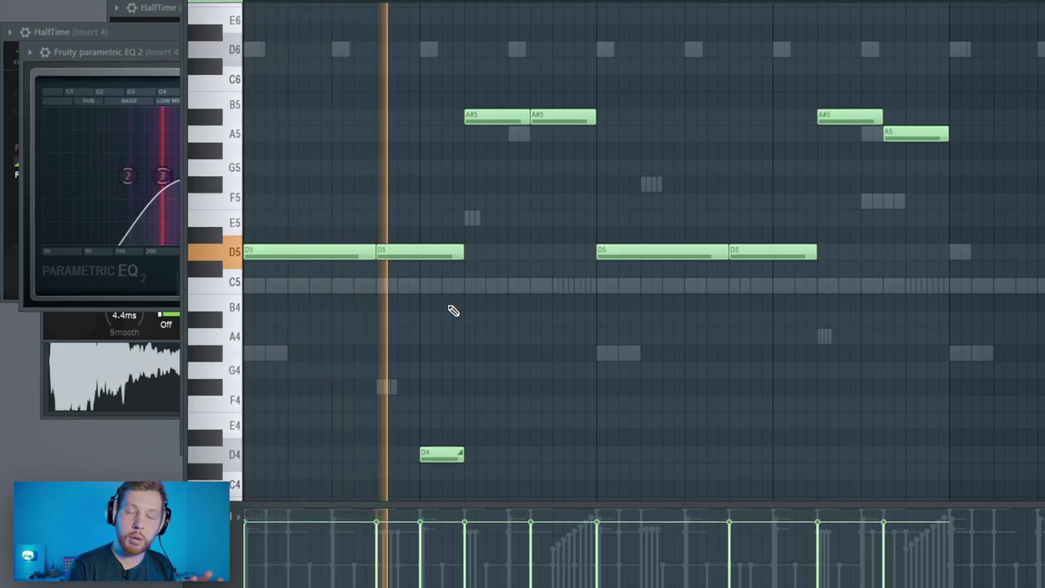
key(space)
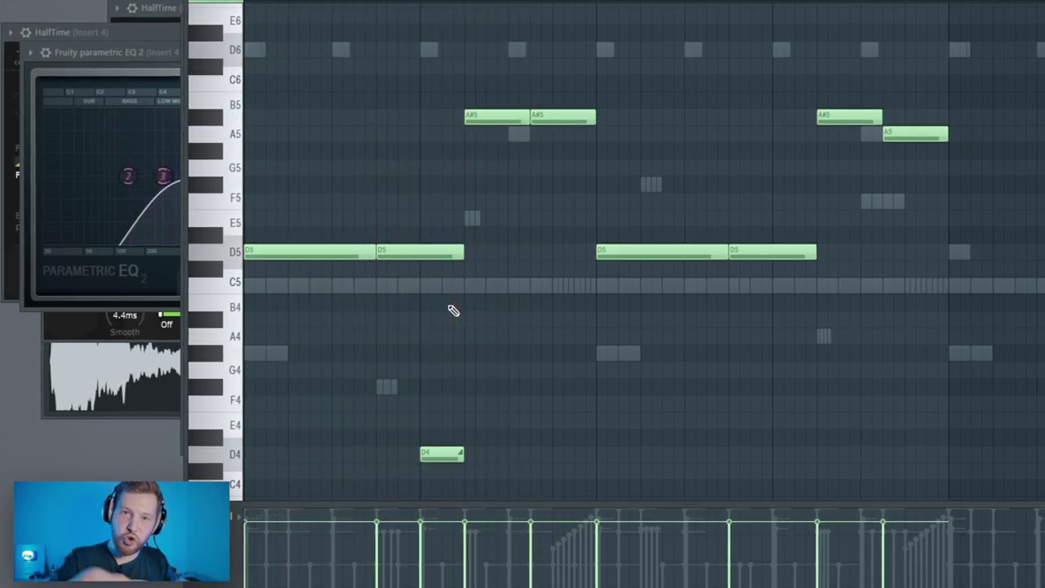
Raise the velocity of the A#5 and A5 notes in the 808 piano roll
drag(457, 87, 1029, 156)
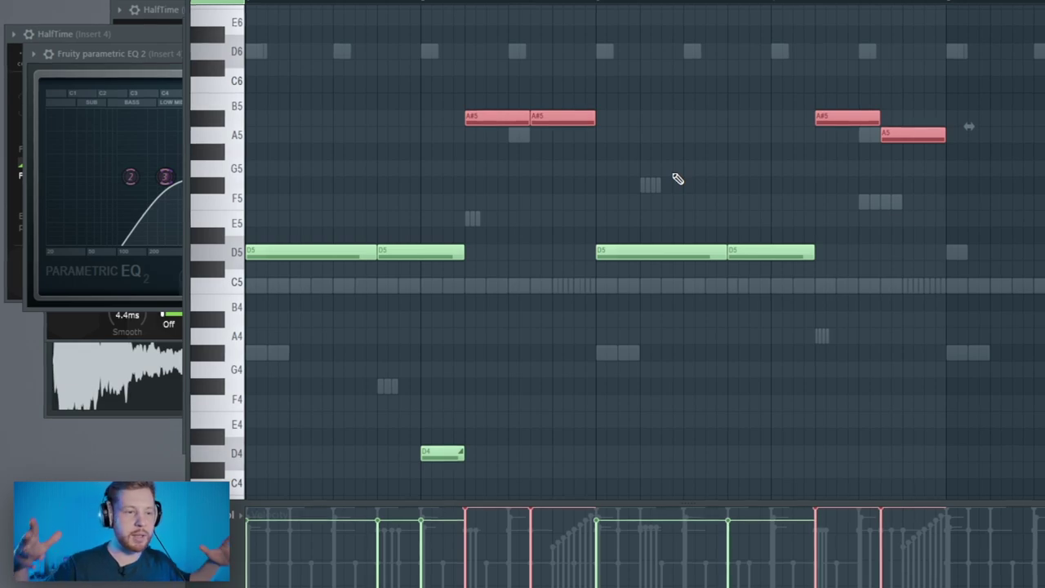
click(536, 199)
Add one-beat slide notes at A#4 ending bar 2 and at A4 ending bar 4 of the 808 line, and audition the slides
click(575, 320)
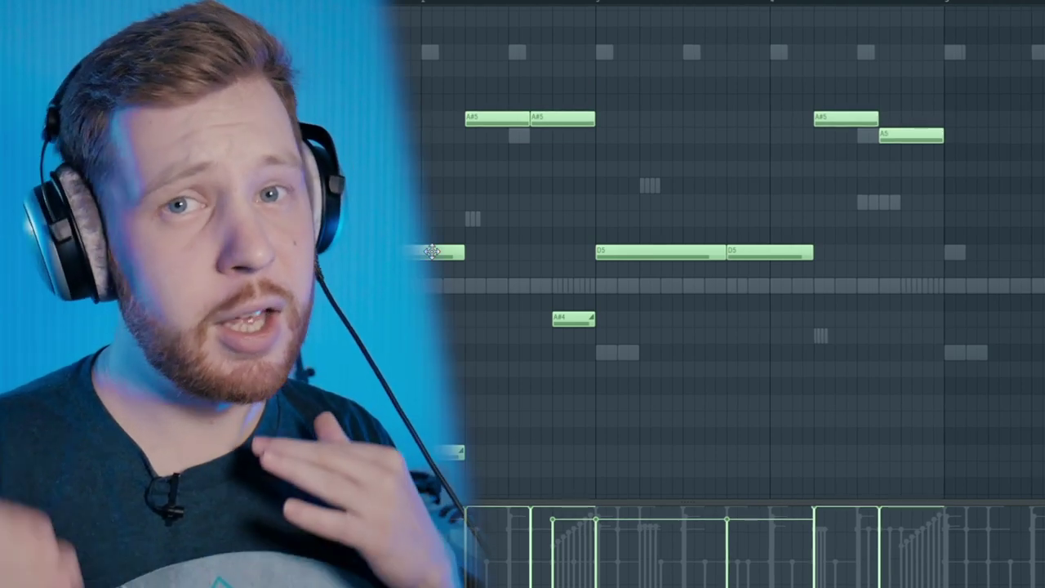
key(space)
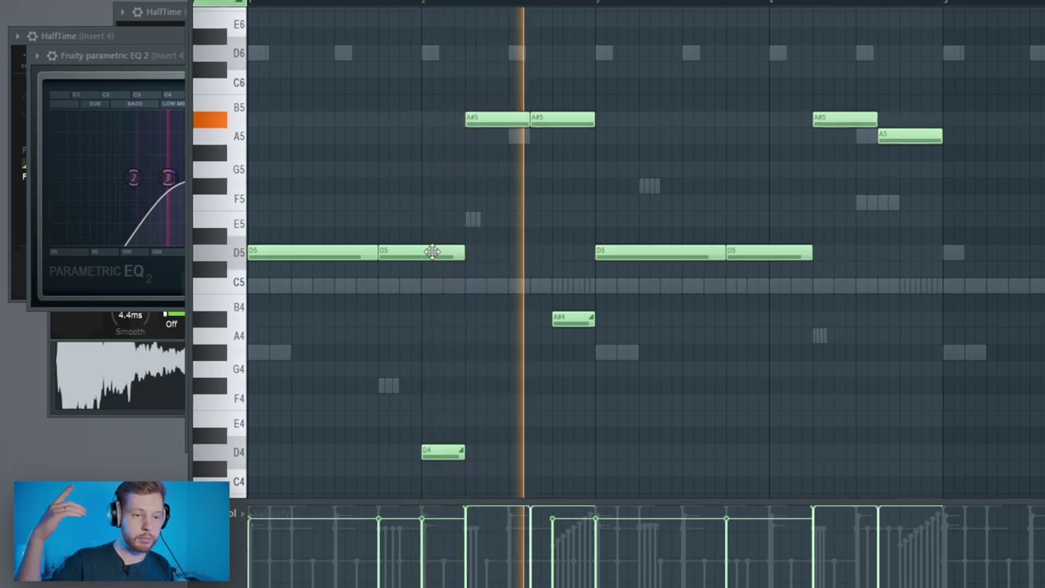
key(space)
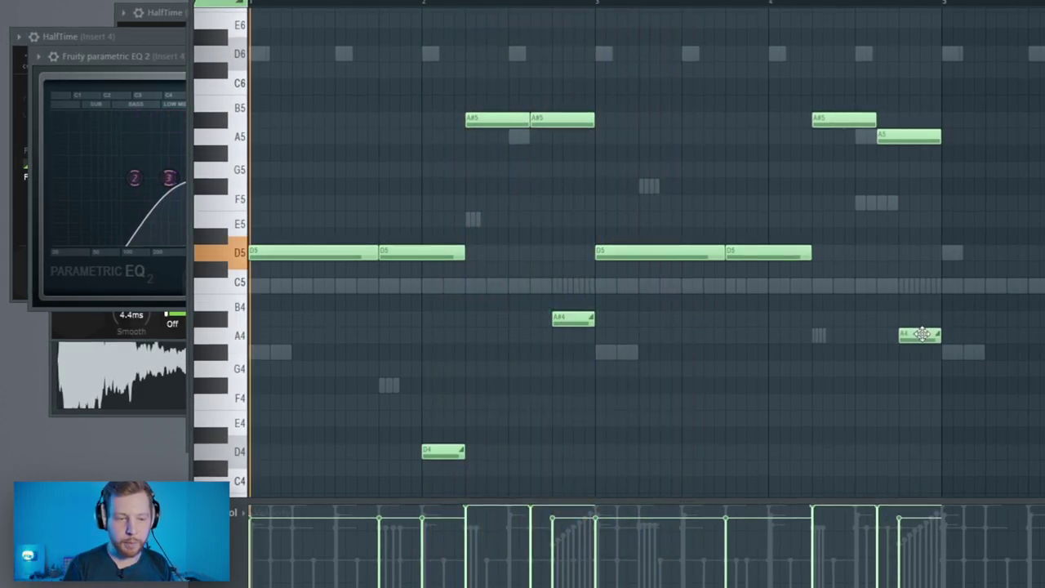
key(space)
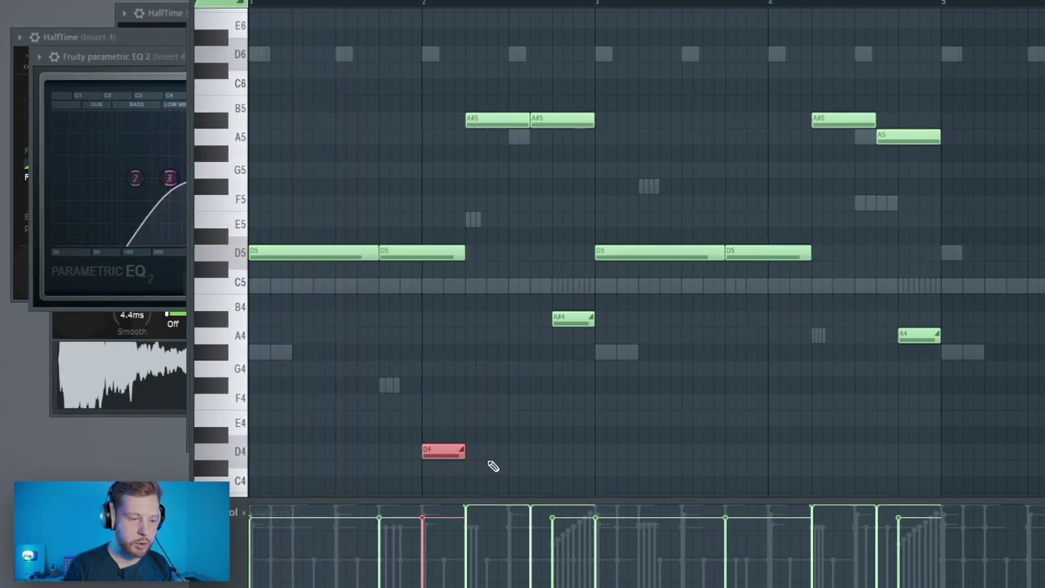
Audition the 808 line with its slide notes from bar 1
scroll(491, 449, down, 2)
drag(406, 97, 428, 200)
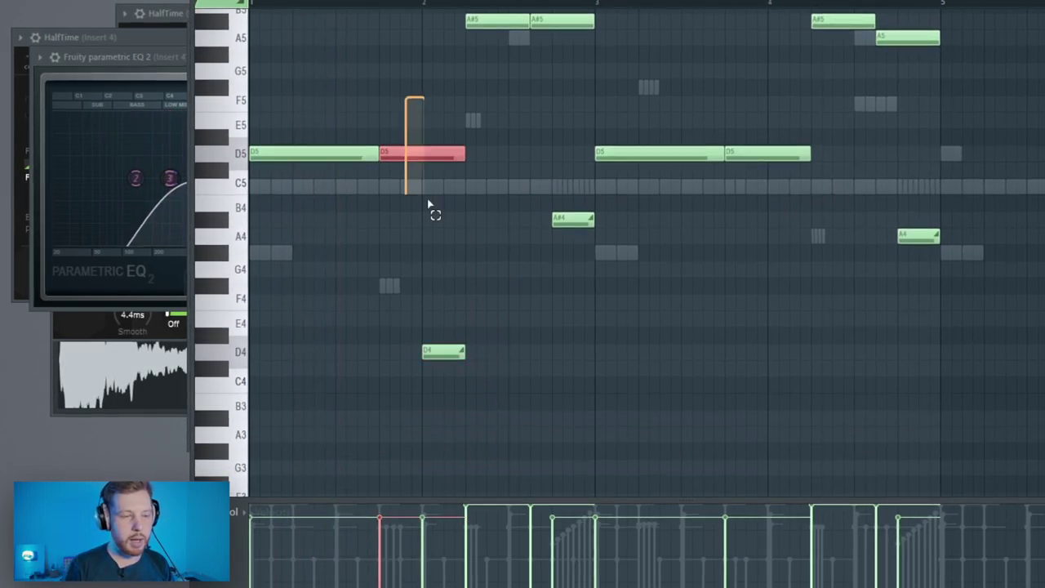
scroll(380, 303, up, 3)
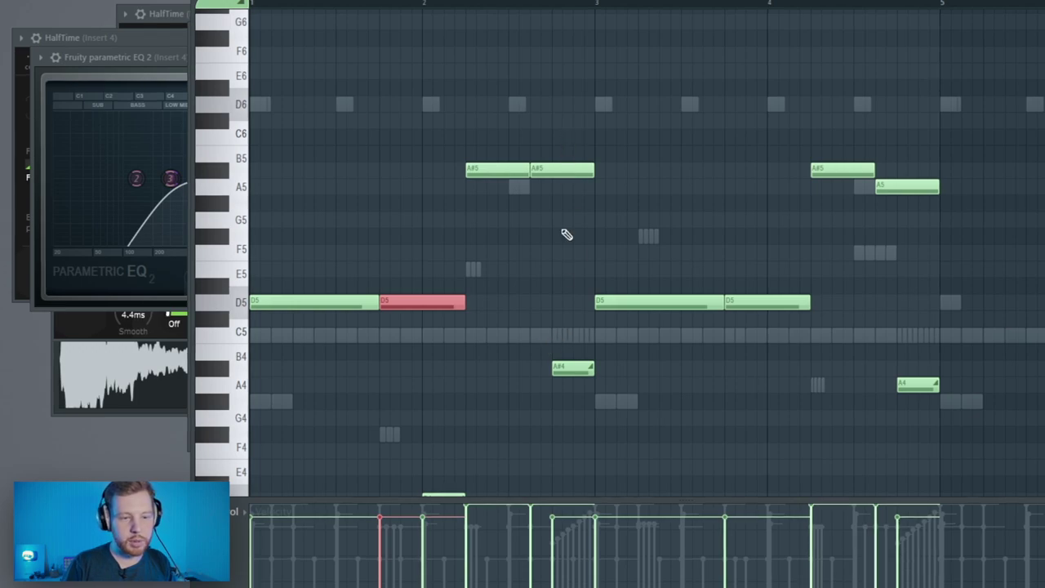
ctrl+drag(566, 319, 573, 406)
key(space)
ctrl+click(497, 411)
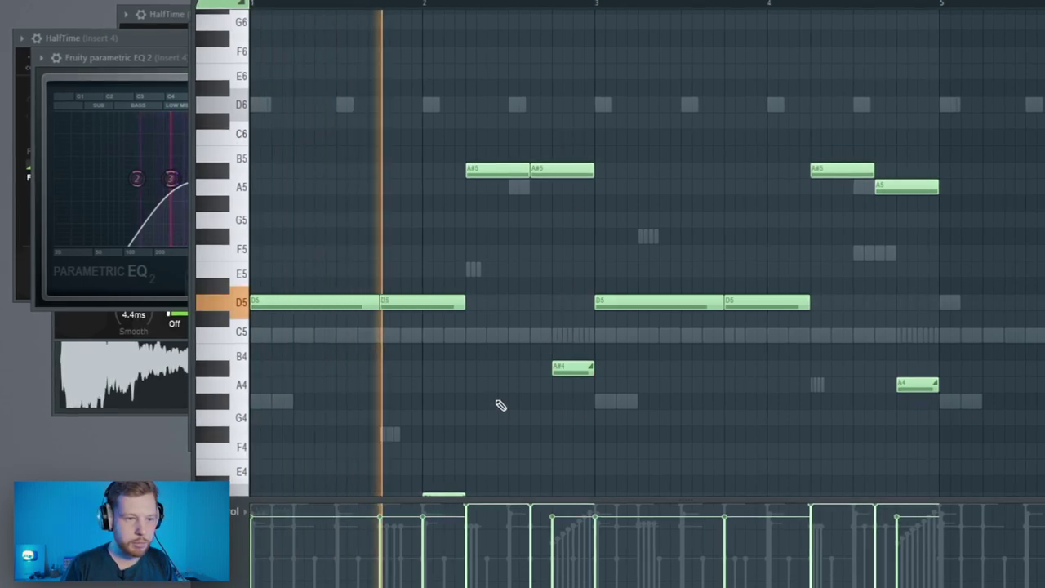
key(space)
key(space)
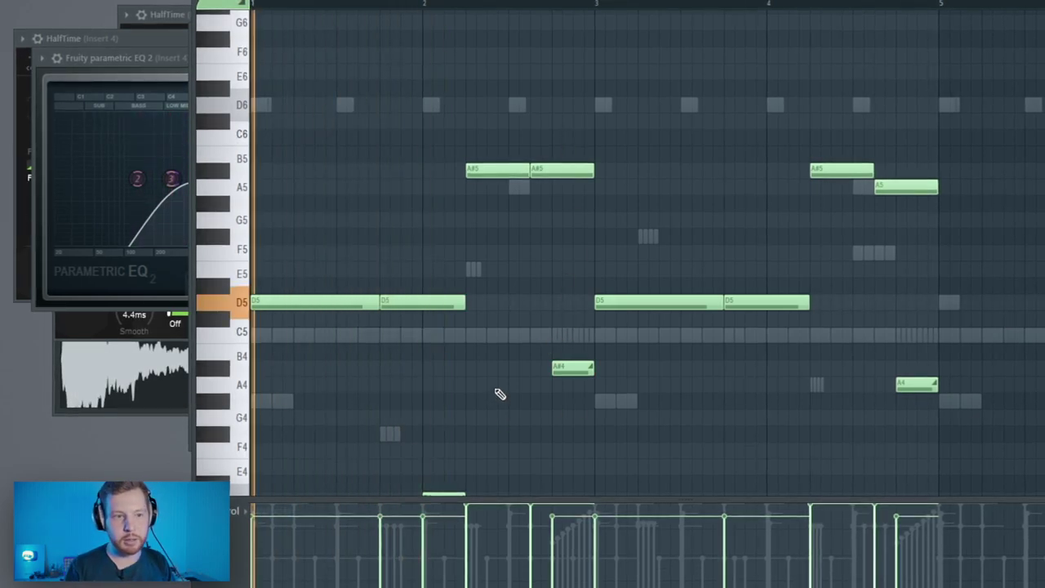
Add a D4 slide note at the start of bar 4, and duplicate the four-bar 808 line from bar 5
scroll(793, 264, down, 2)
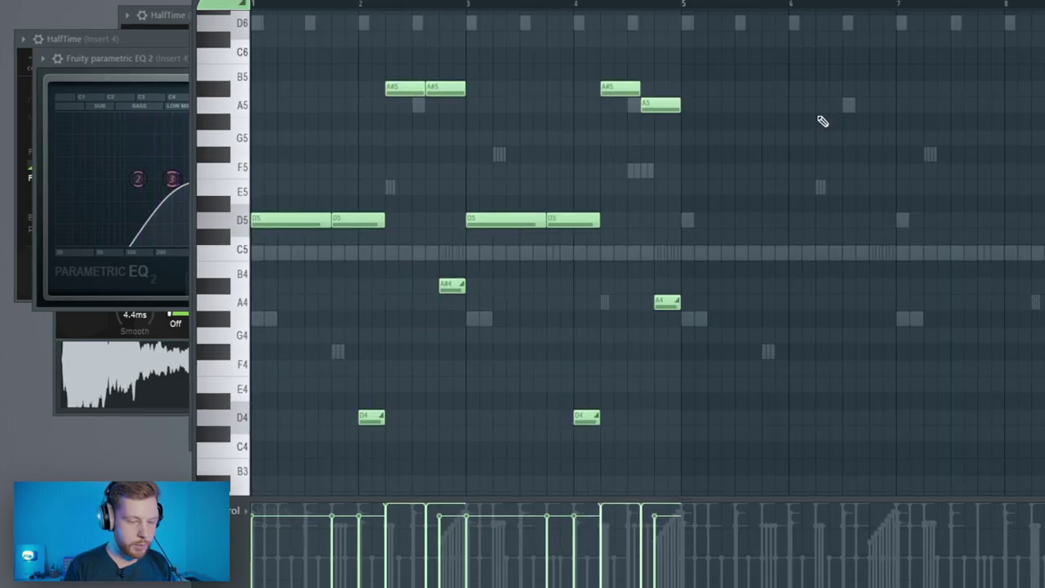
key(ctrl+b)
key(F7)
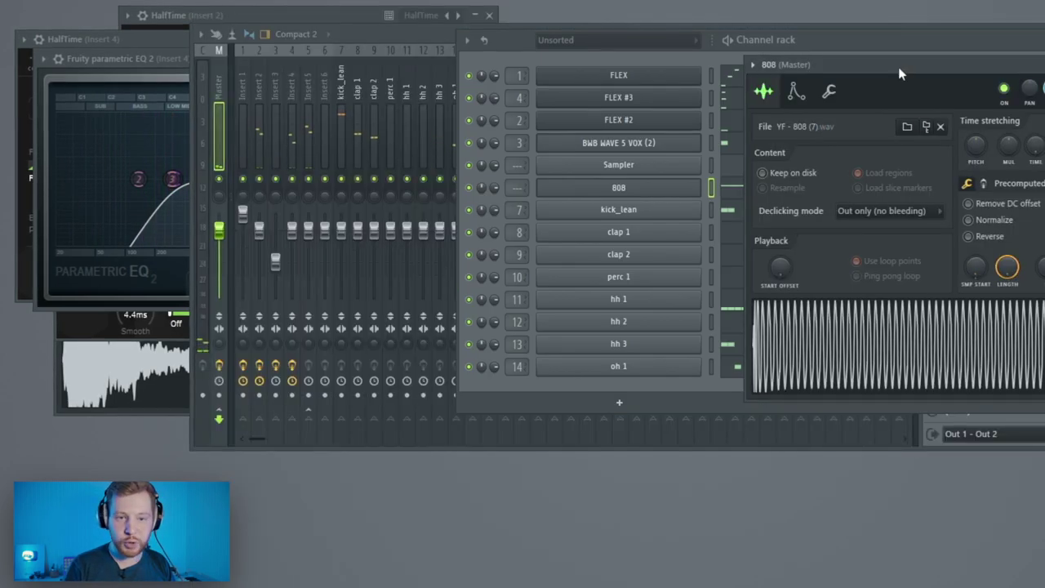
Assign the 808 channel to mixer insert 6, and route the hh 2, hh 3 and oh 1 tracks to insert 16
click(910, 36)
key(ctrl+l)
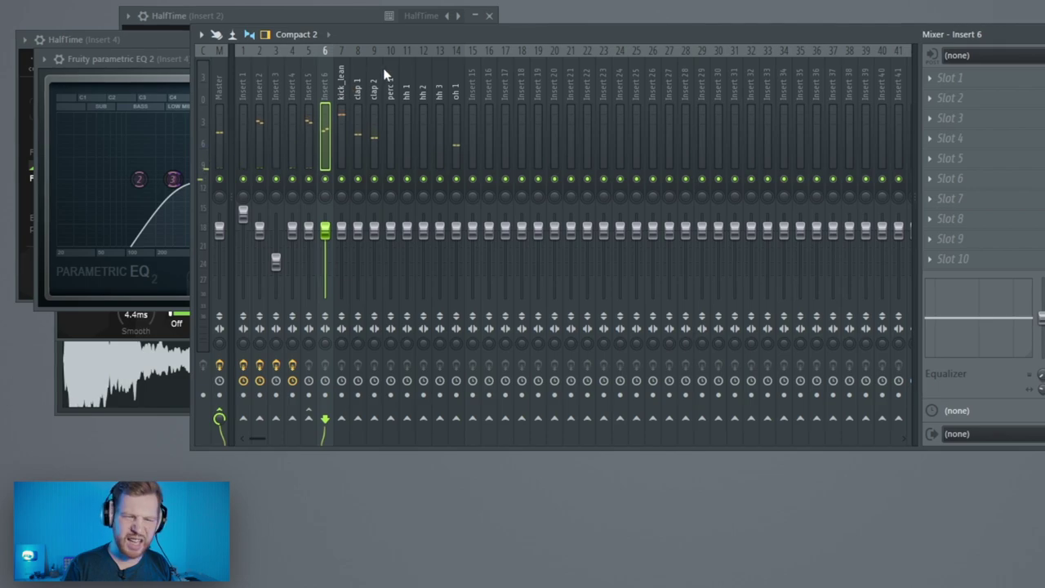
drag(423, 96, 459, 86)
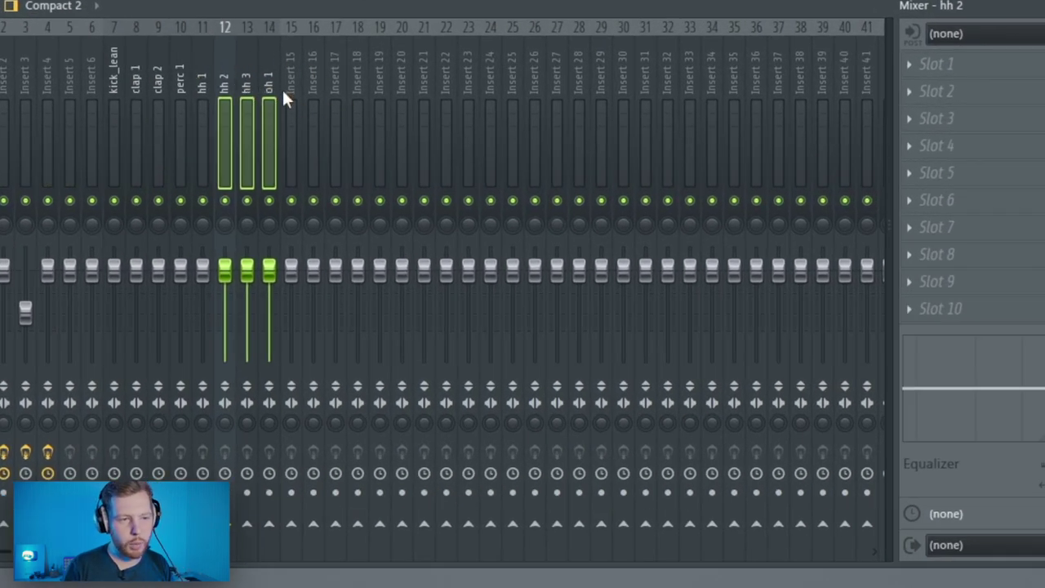
right_click(317, 527)
click(367, 556)
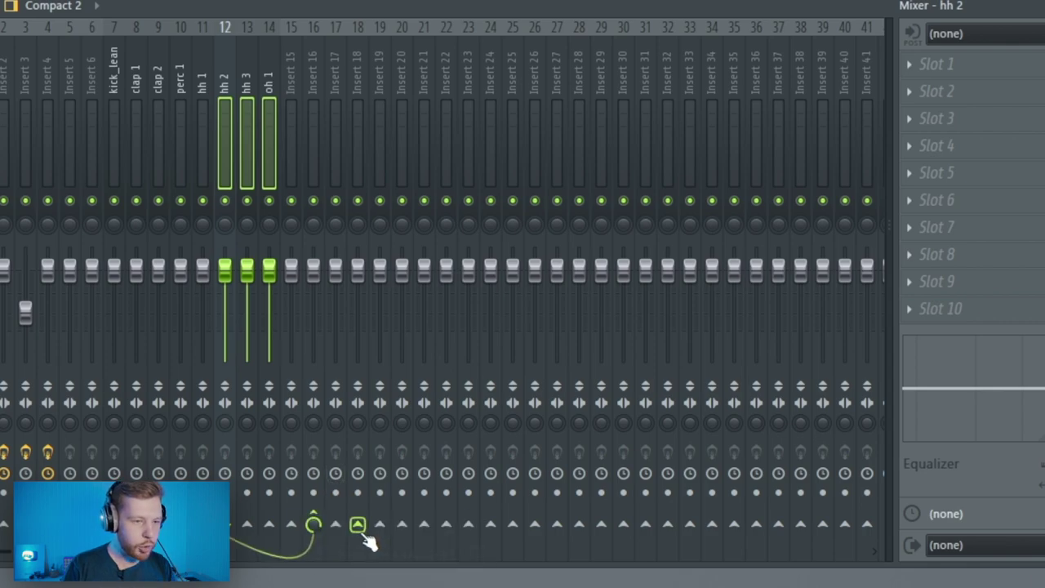
Add Fruity Stereo Shaper to the hh 1 mixer track and raise its delay
click(188, 58)
click(204, 59)
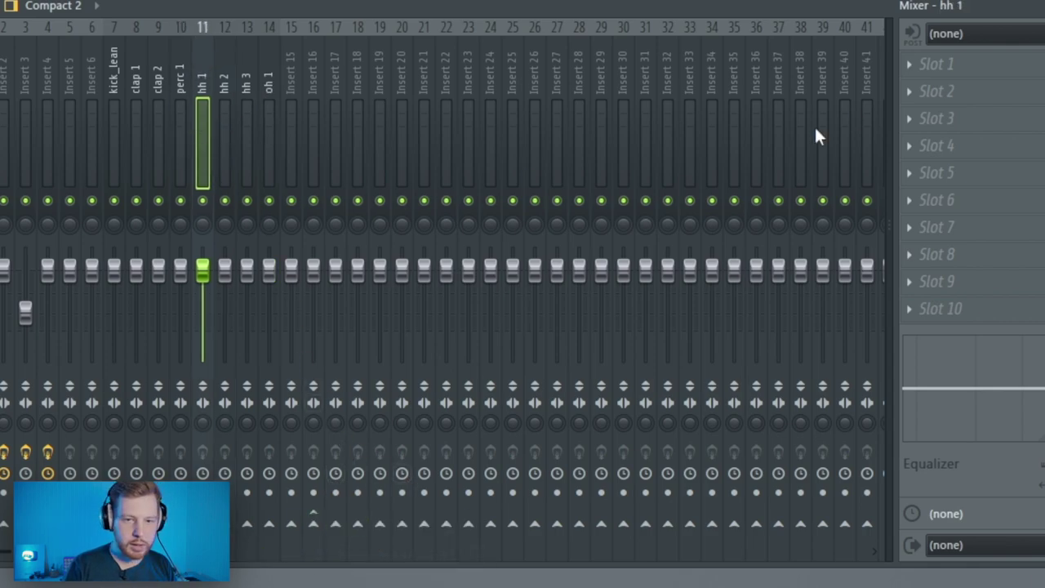
click(935, 65)
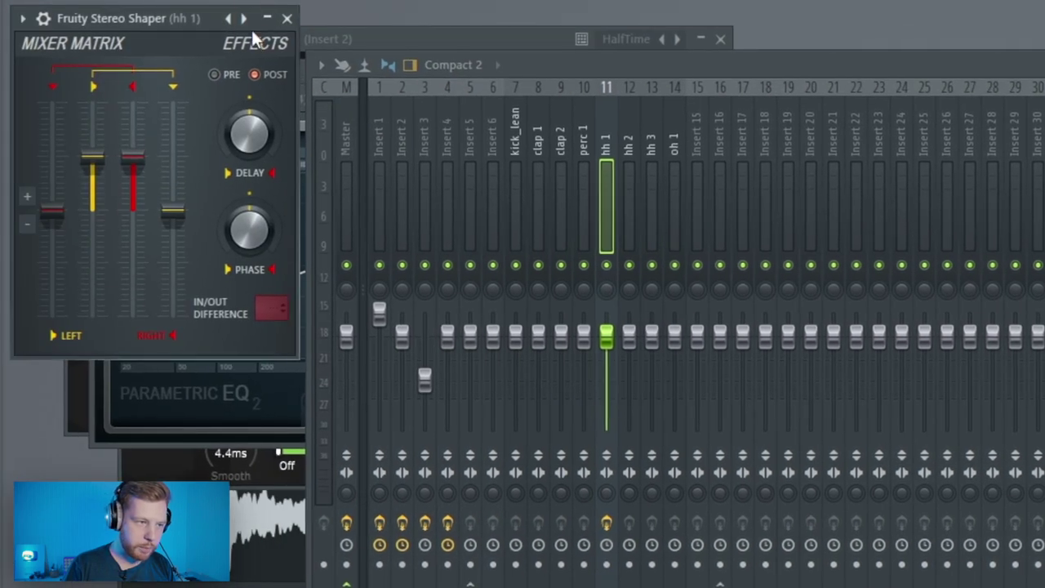
Add Fruity Stereo Shaper to the hh 3, oh 1 and perc 1 mixer tracks
click(675, 204)
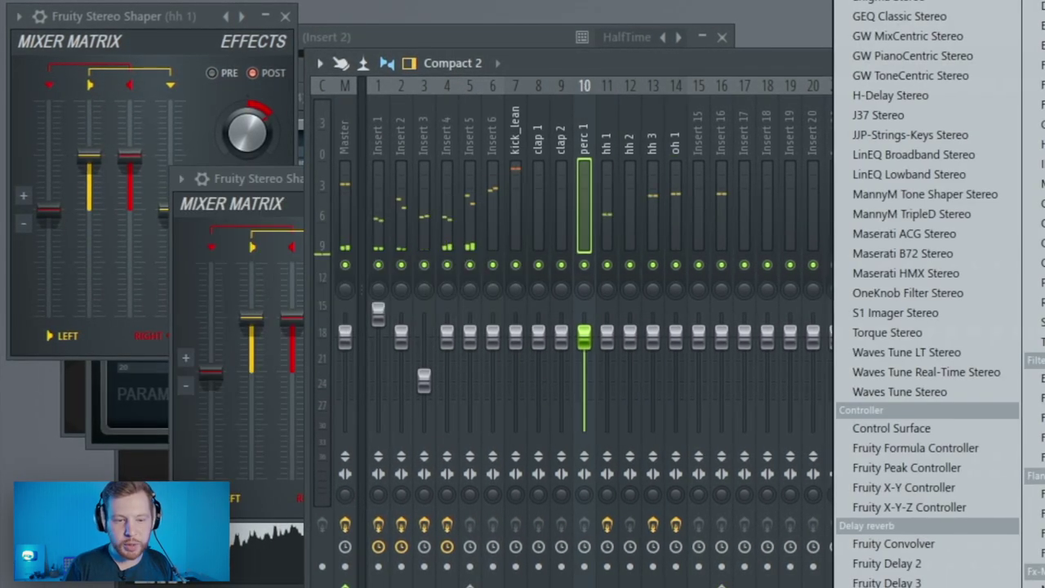
click(1039, 340)
click(269, 42)
Pan the F#4 and A4 rolls of the hh 2 channel alternately to opposite sides, and select its C5 rolls
click(343, 220)
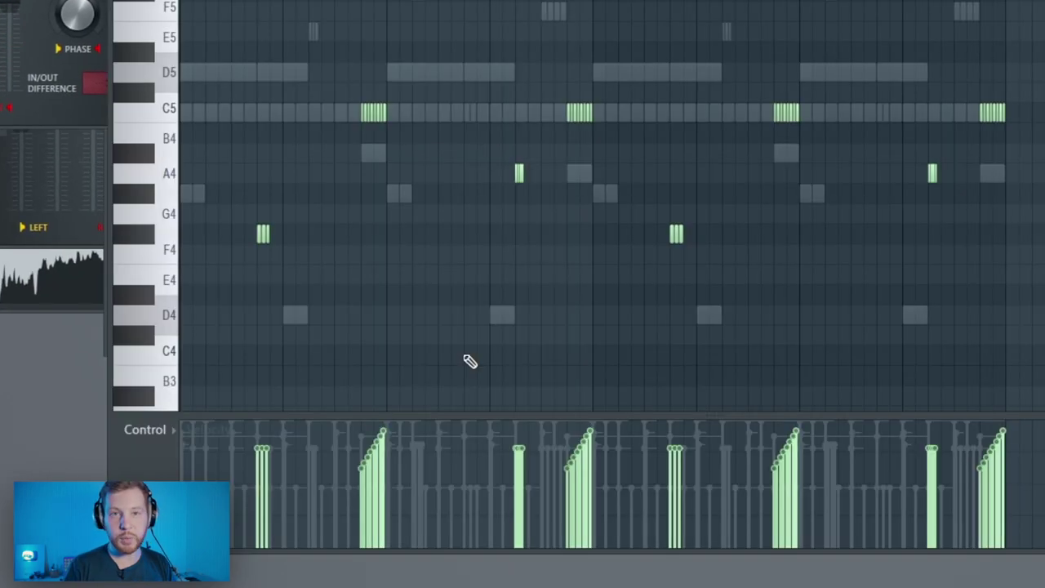
click(147, 429)
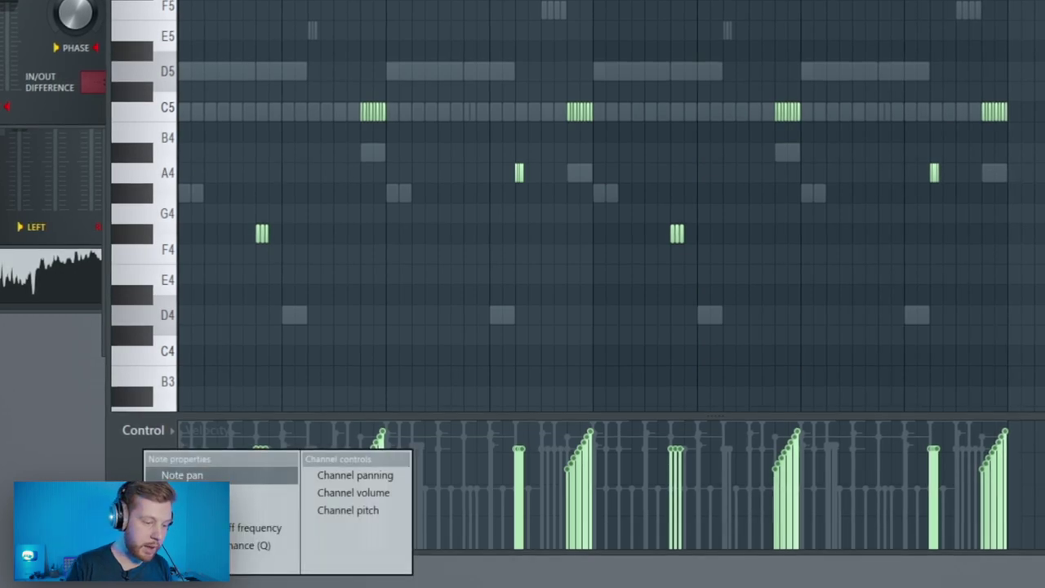
click(275, 484)
drag(219, 162, 1021, 359)
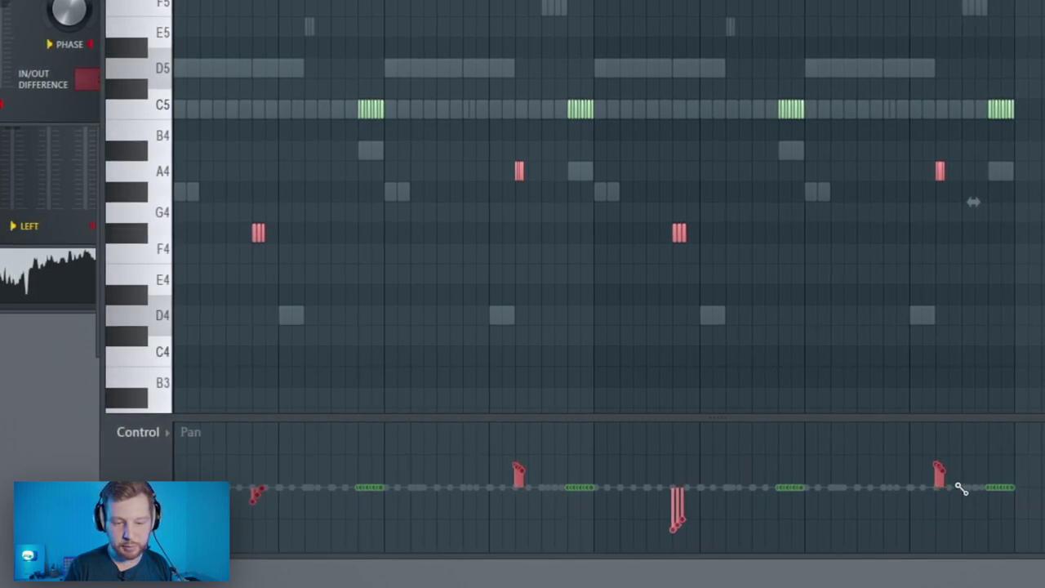
drag(309, 59, 1033, 121)
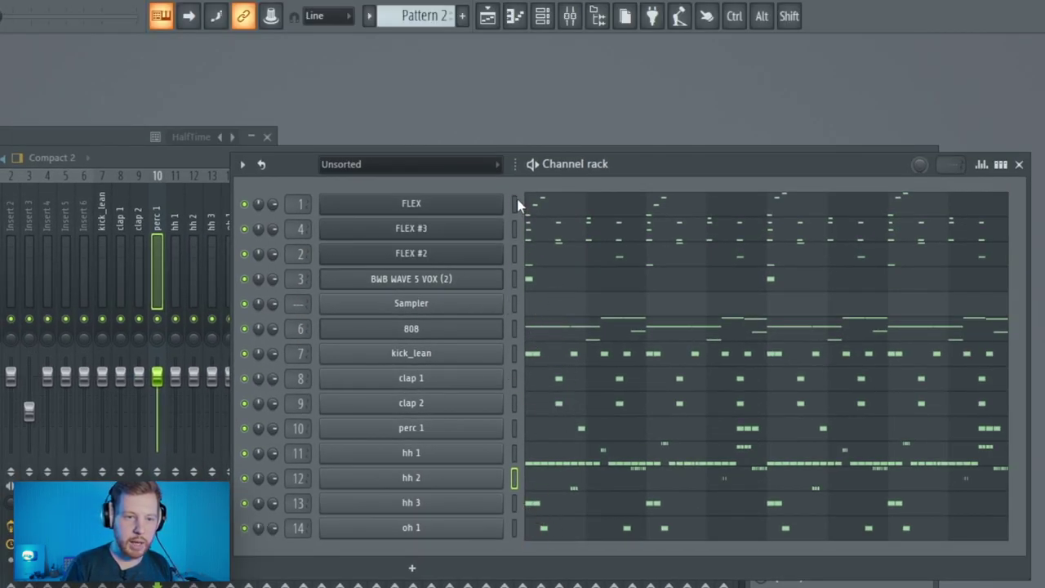
Split Pattern 2 by channel and open the playlist
click(381, 23)
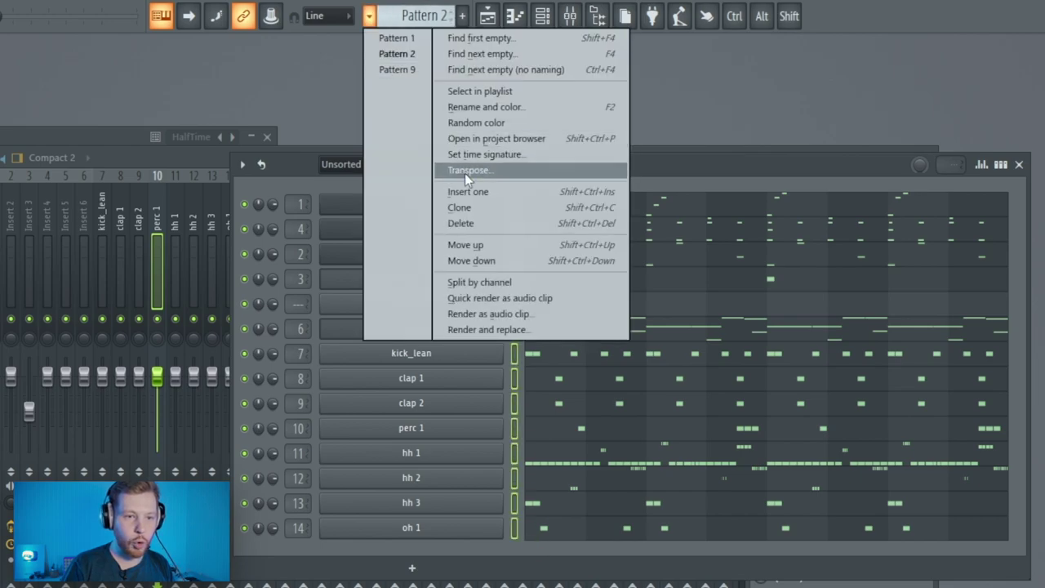
click(496, 281)
click(489, 18)
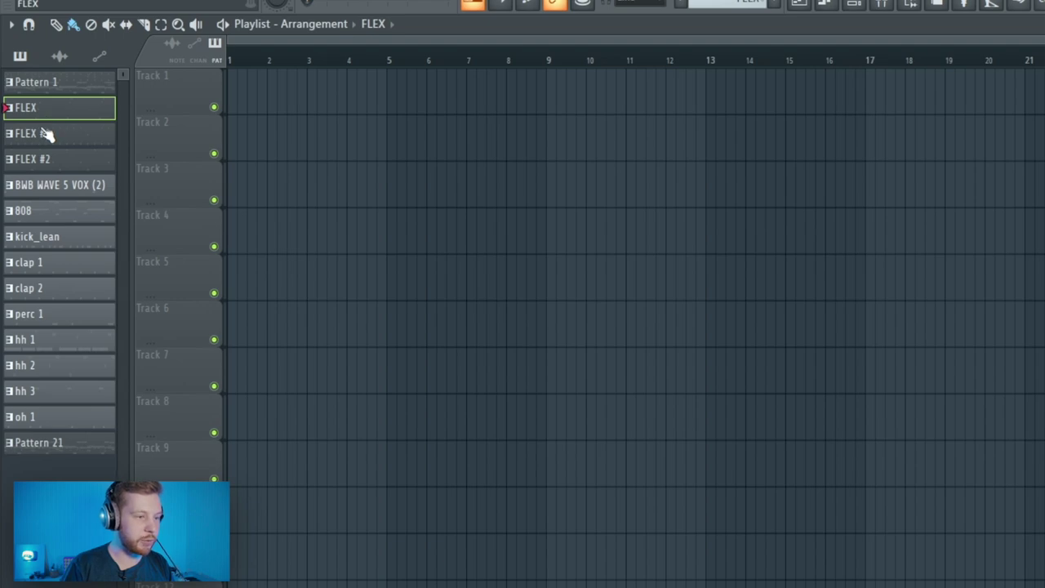
Stack the split patterns from FLEX to oh 1 on tracks 1 to 13 at bar 1, and repeat them from bar 9
shift+click(72, 428)
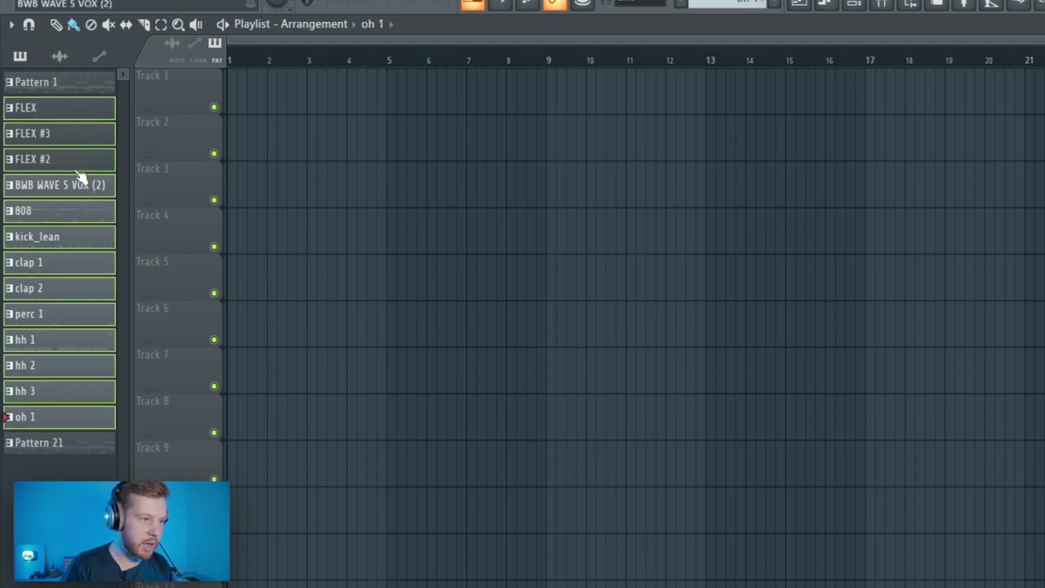
drag(116, 131, 747, 108)
drag(1044, 587, 409, 102)
drag(410, 94, 278, 95)
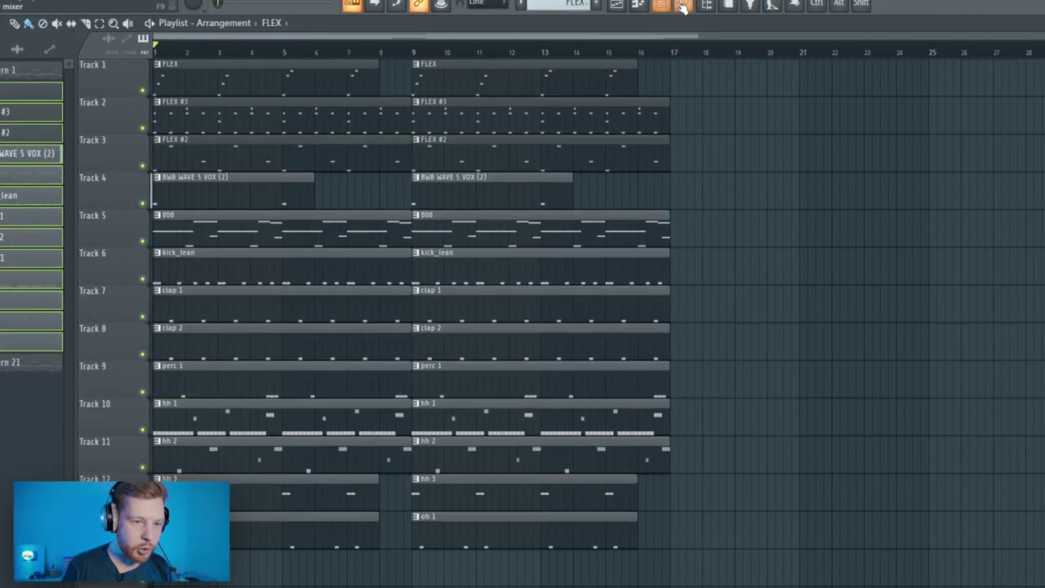
Balance the low end during playback by raising the kick_lean track's volume and lowering insert 6 to about -3.0 dB
click(683, 7)
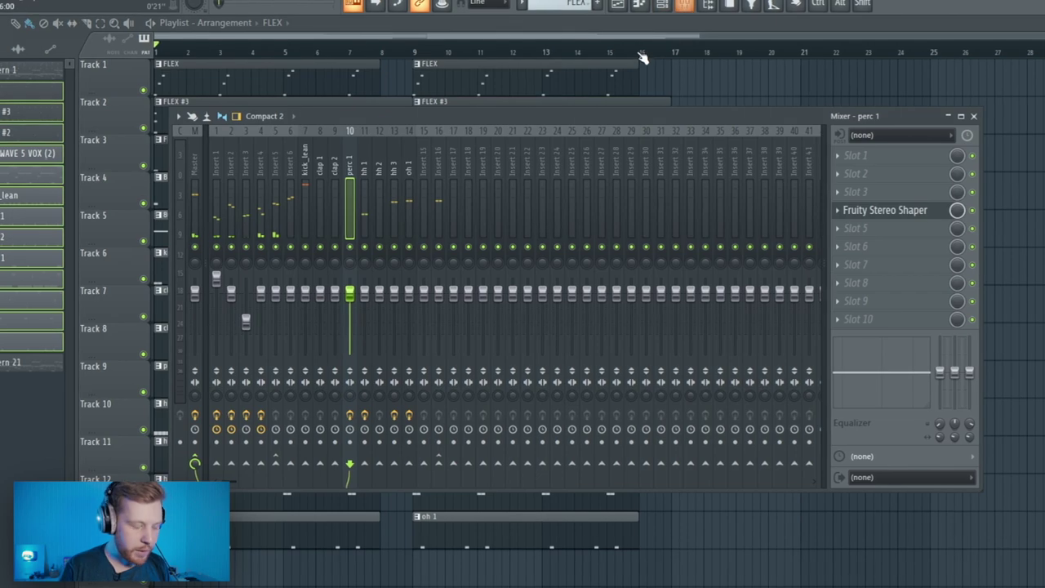
drag(543, 142, 542, 144)
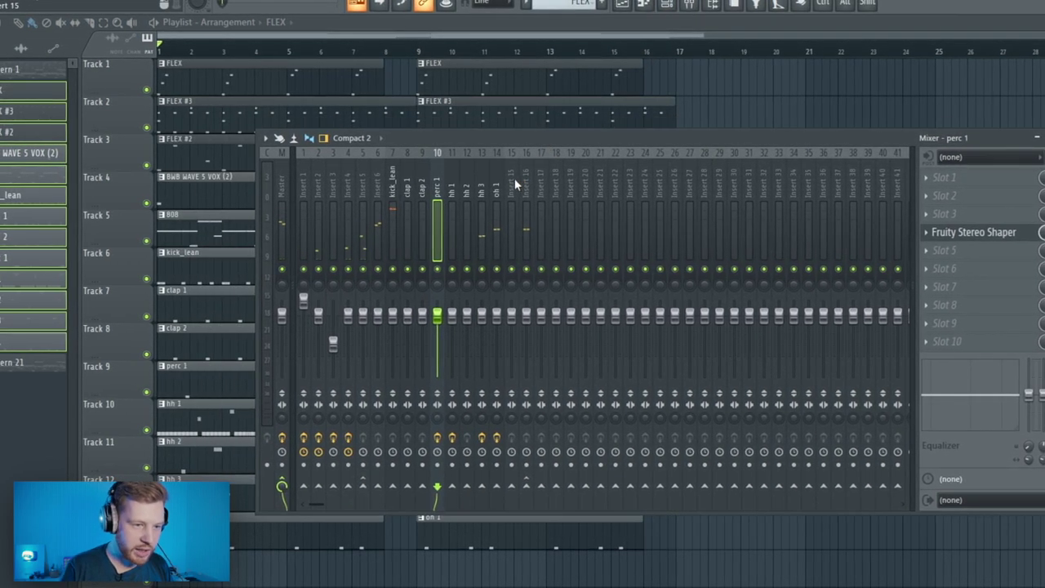
drag(392, 314, 392, 299)
key(space)
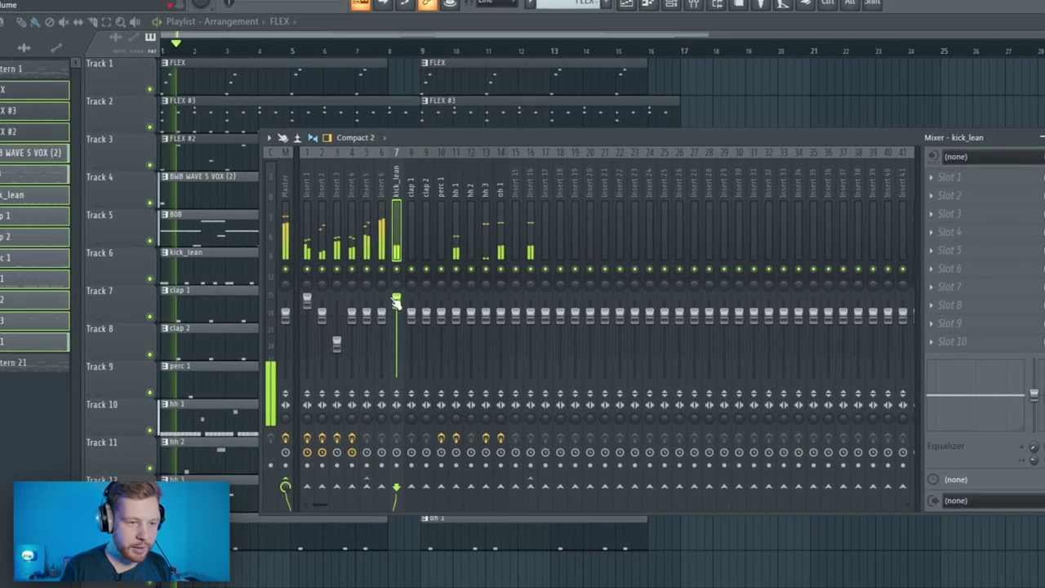
drag(401, 307, 385, 330)
key(space)
key(space)
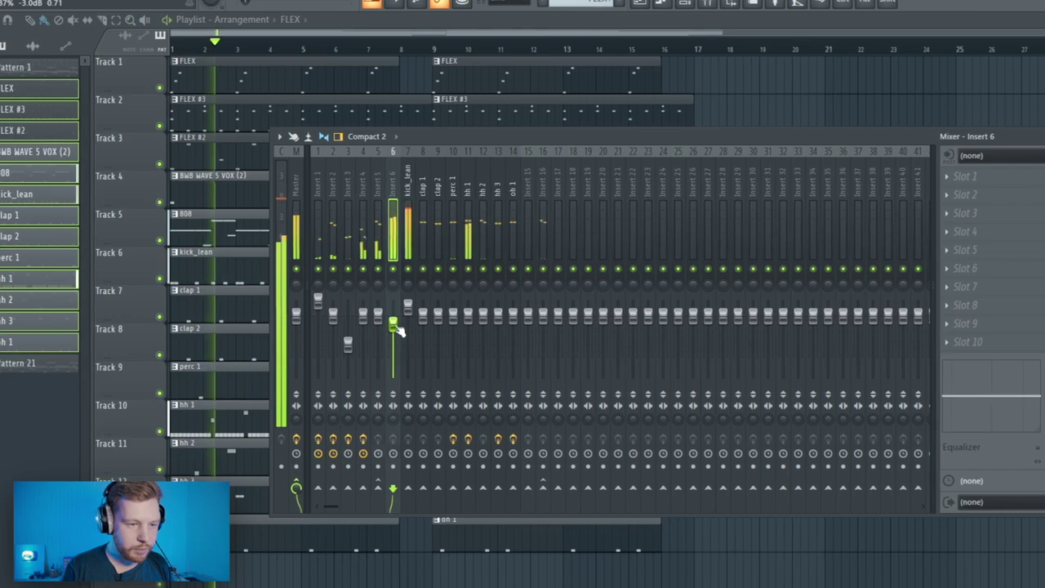
key(space)
Solo mixer insert 5 and load Maximus in its first slot with the Master aid 1 preset
click(378, 237)
click(946, 176)
mouse_move(959, 194)
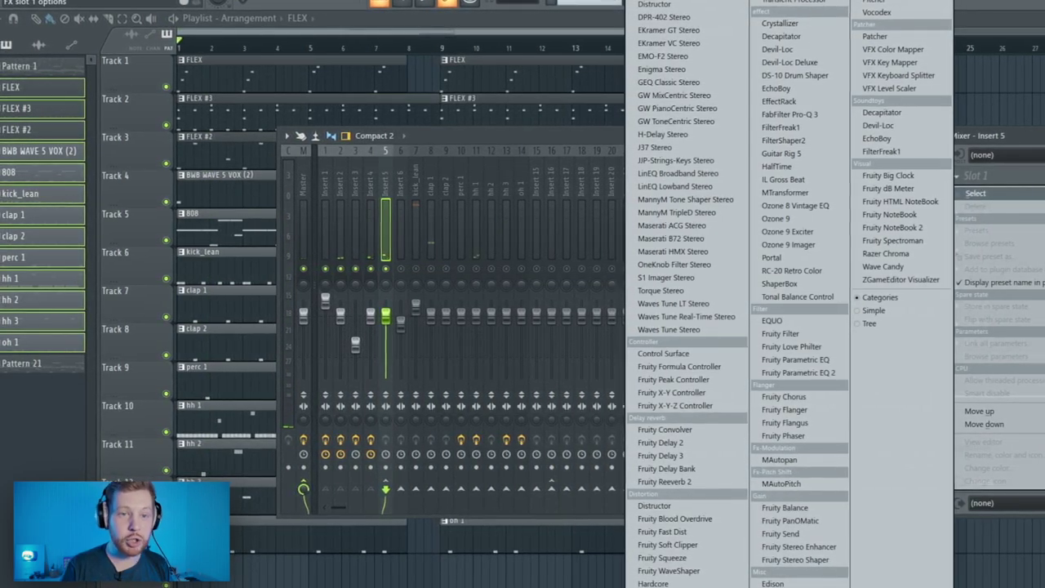
click(788, 1)
click(454, 154)
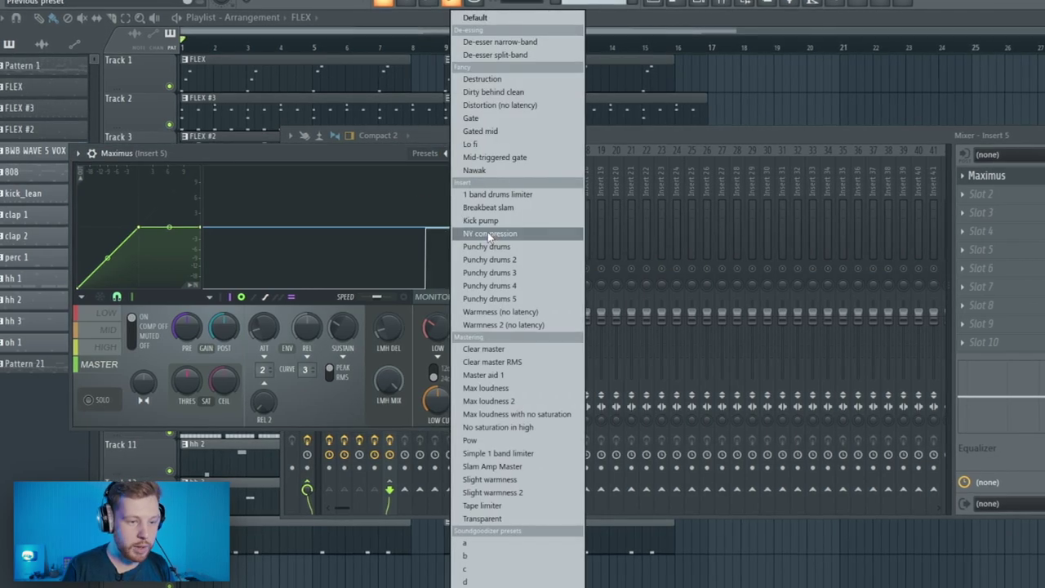
click(490, 373)
click(502, 153)
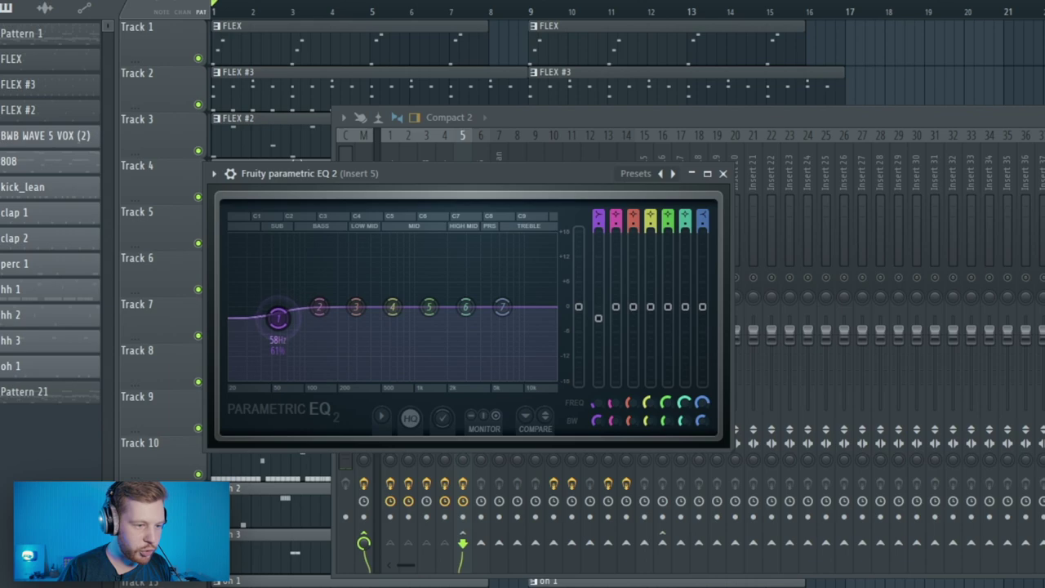
Cut the lows with band 1 and slightly dip bands 5 and 6 in insert 5's Fruity Parametric EQ 2 during playback
key(space)
drag(293, 353, 328, 366)
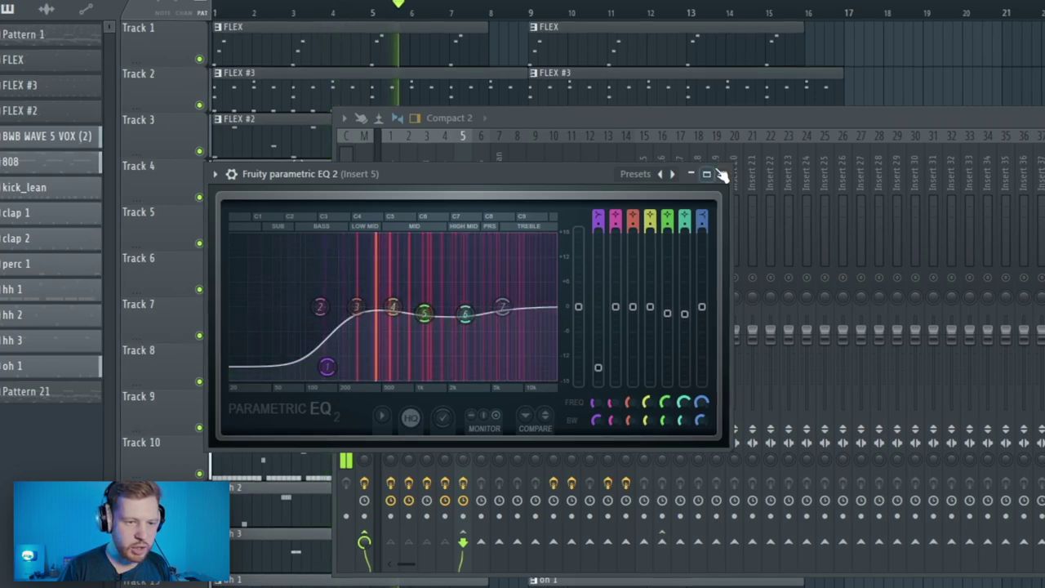
key(space)
click(723, 174)
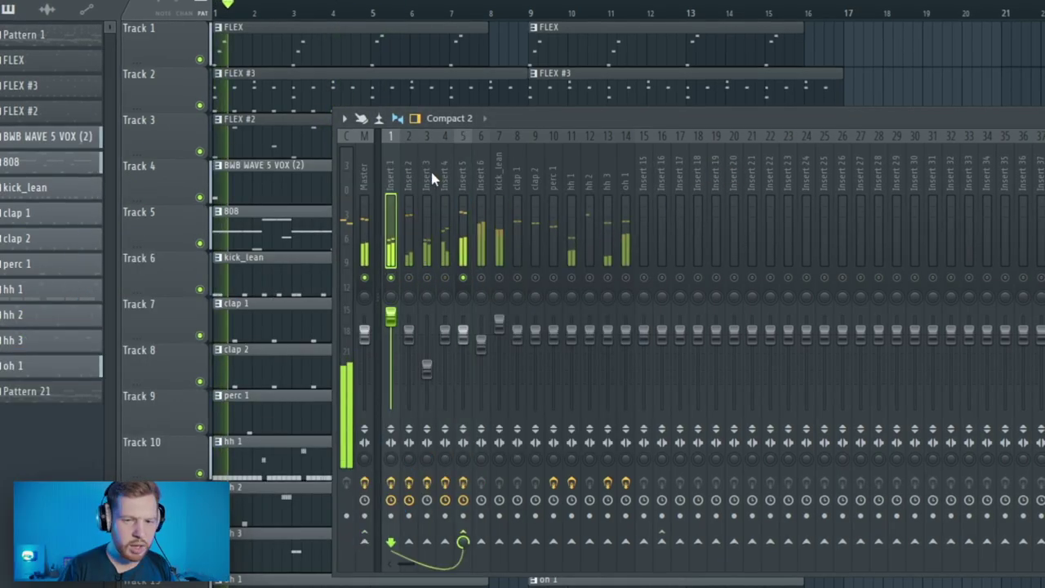
Load Fruity Parametric EQ 2 on insert 1 and soften the highs with band 7 at about 3470 Hz during playback
click(945, 403)
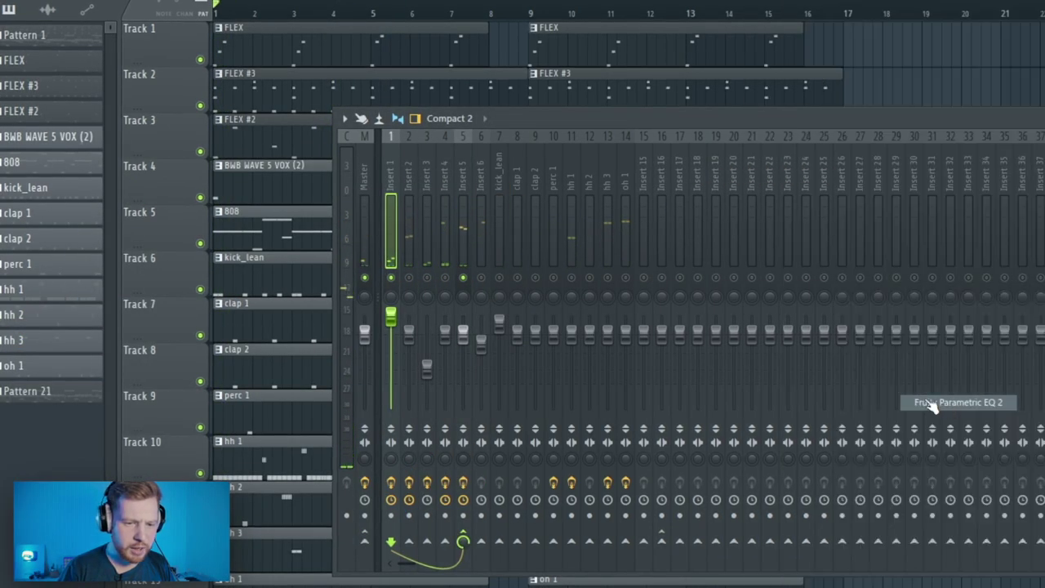
right_click(399, 295)
click(427, 322)
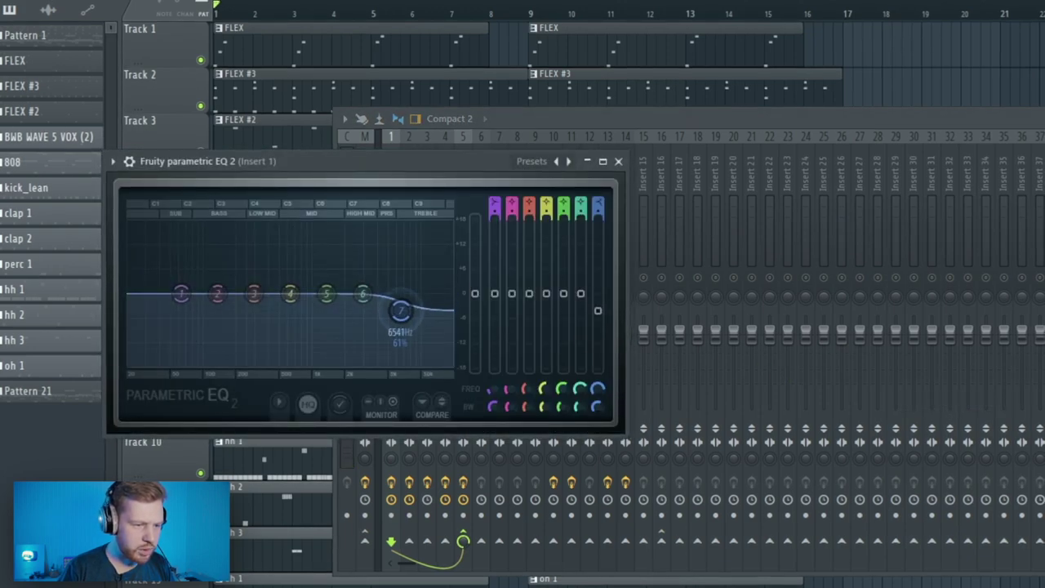
key(space)
drag(396, 322, 391, 325)
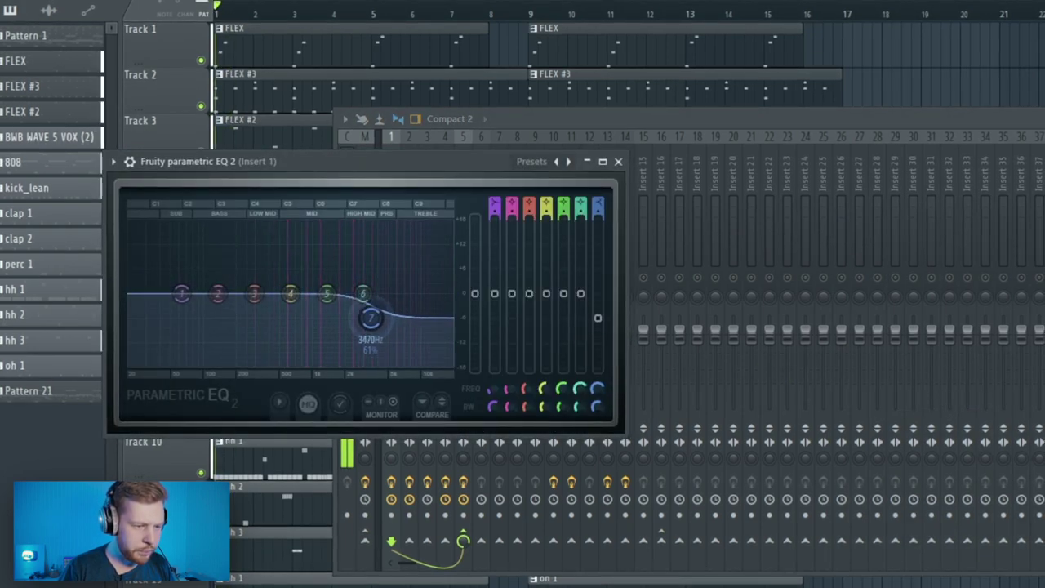
Change band 1 of insert 1's EQ to High pass, cut the lows with it, and slightly ease the band 7 dip
right_click(184, 297)
mouse_move(210, 337)
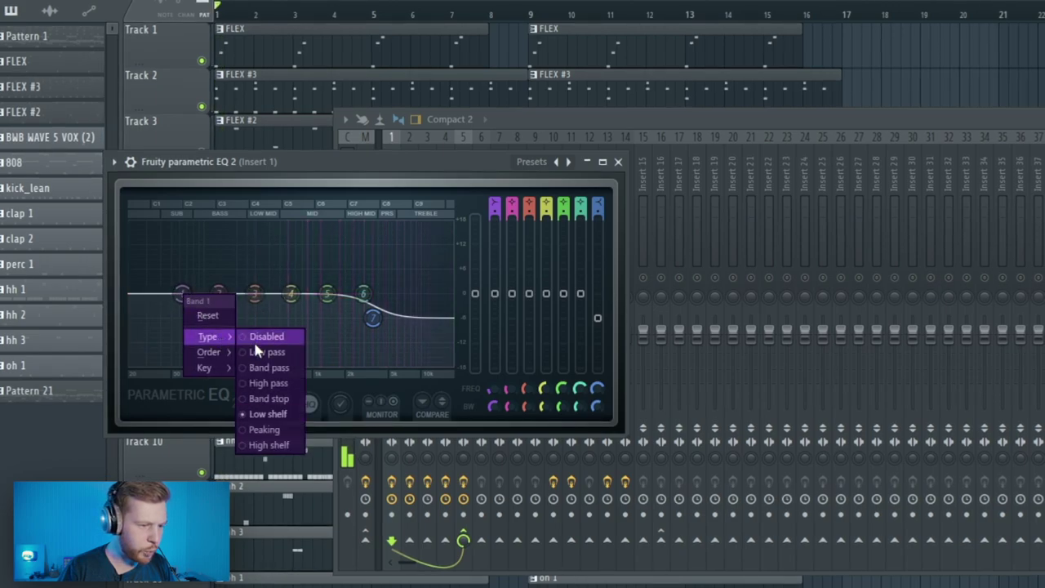
click(265, 384)
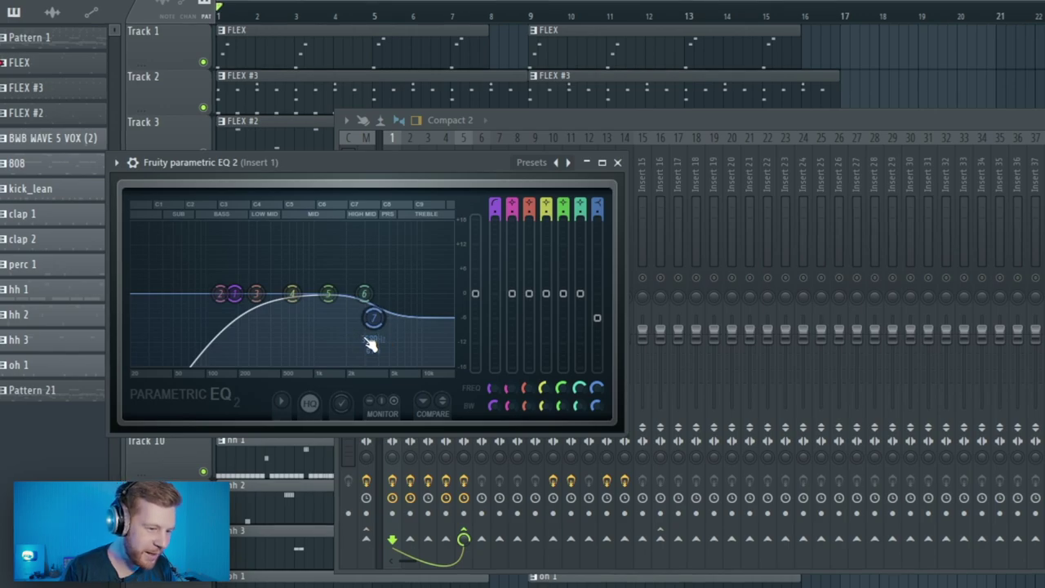
drag(373, 318, 373, 311)
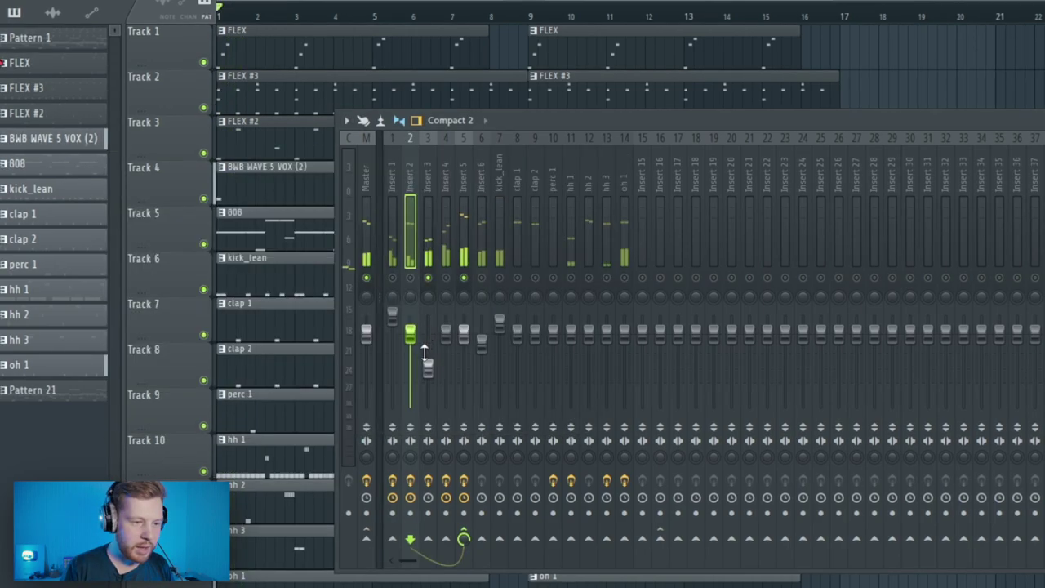
Lower insert 3's volume and use Fruity Parametric EQ 2 to cut its lows with band 1 and dip its mids with band 5
drag(428, 362, 427, 384)
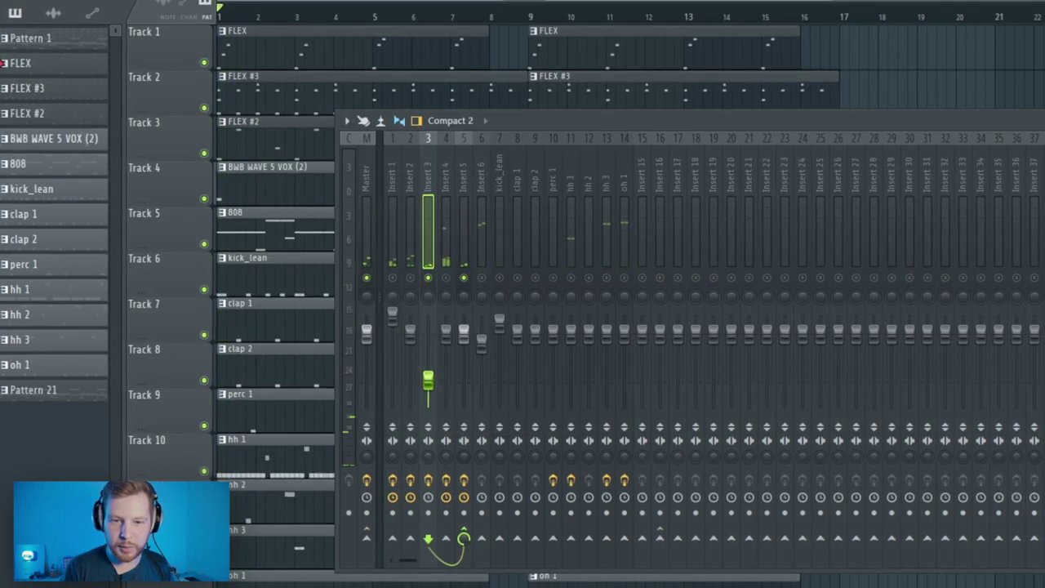
click(948, 401)
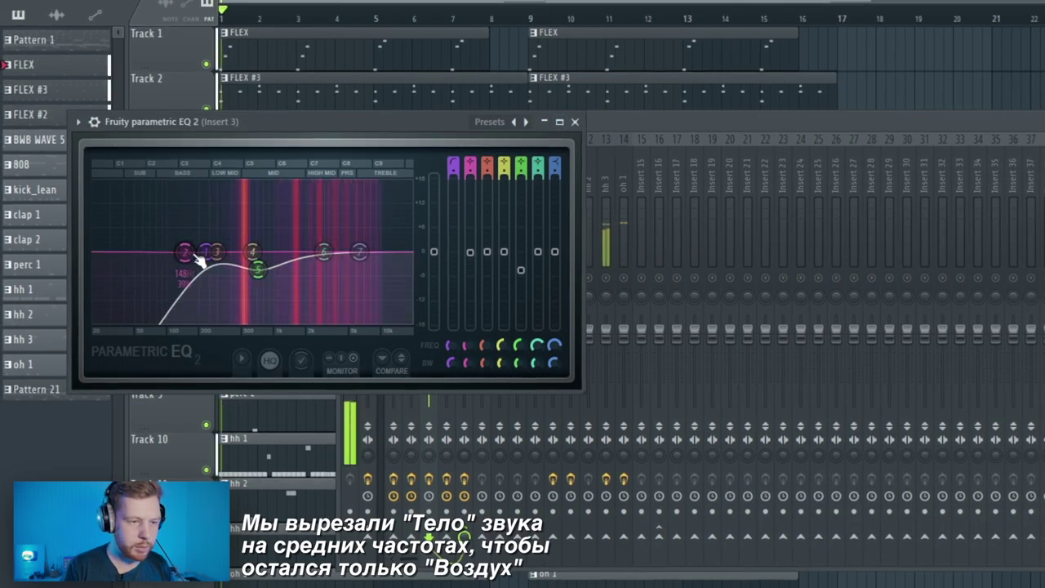
click(574, 121)
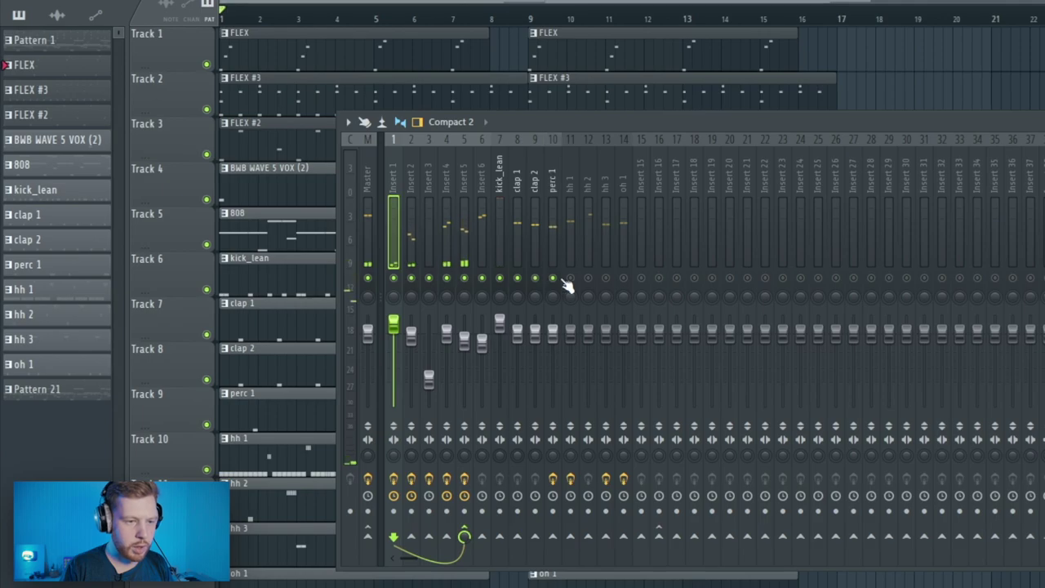
Lower the volumes of insert 16 and hh 2 slightly while the song plays
key(space)
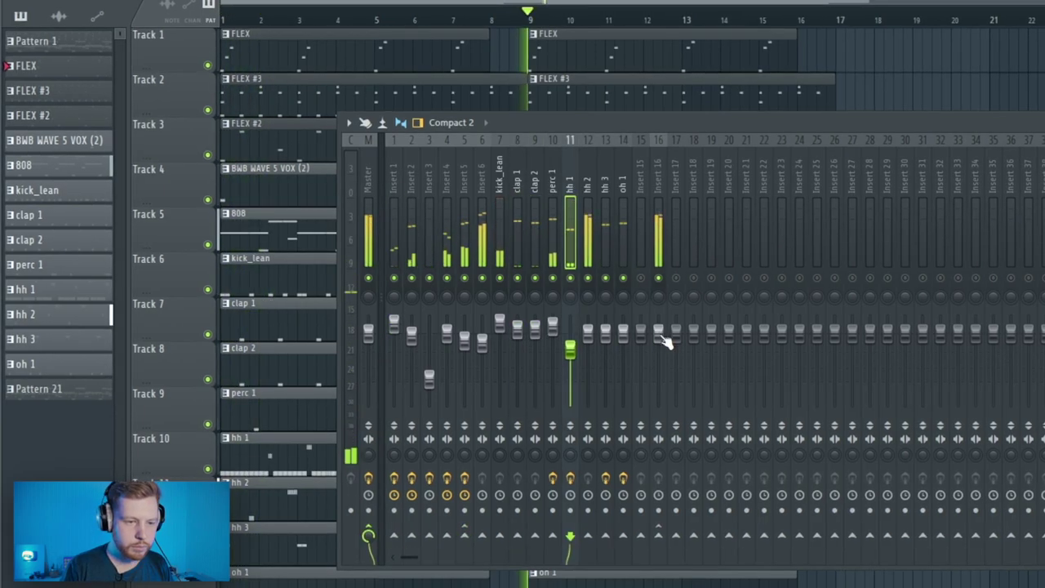
drag(665, 339, 665, 357)
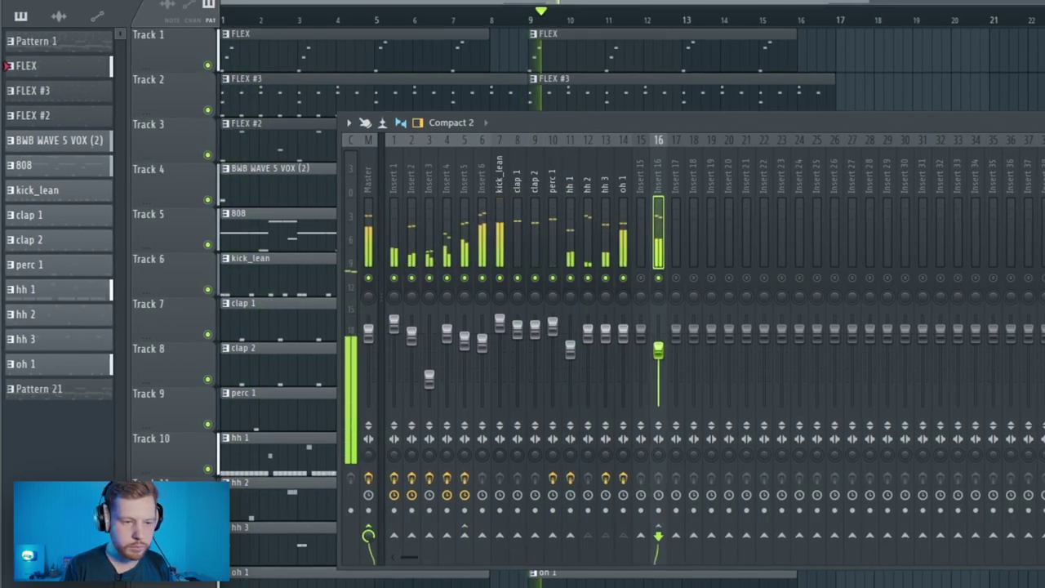
click(593, 337)
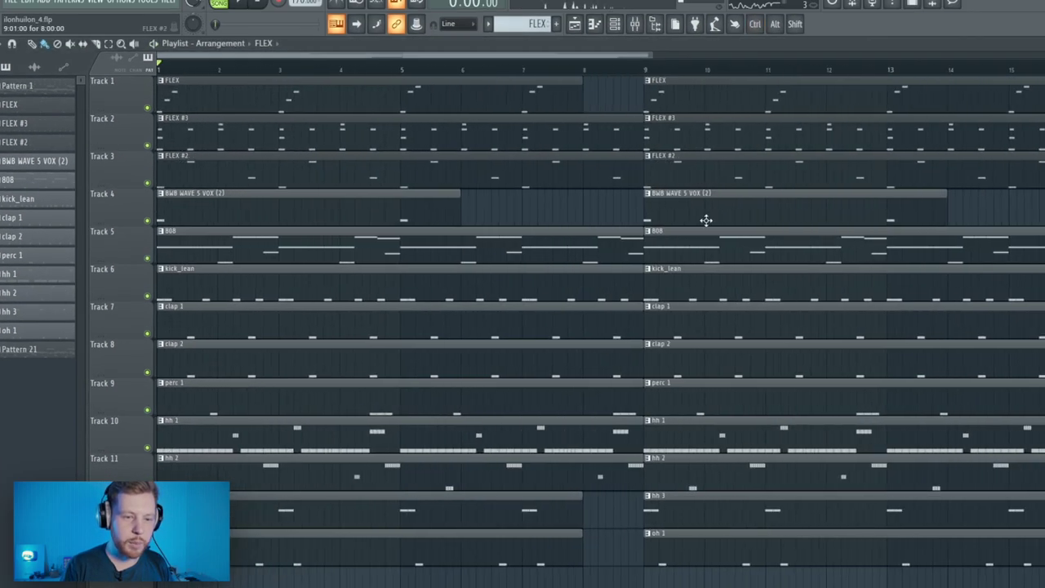
Select all clips on tracks 1 to 13 and duplicate the 16-bar arrangement from bar 17
scroll(761, 555, down, 3)
drag(811, 563, 167, 83)
key(ctrl+b)
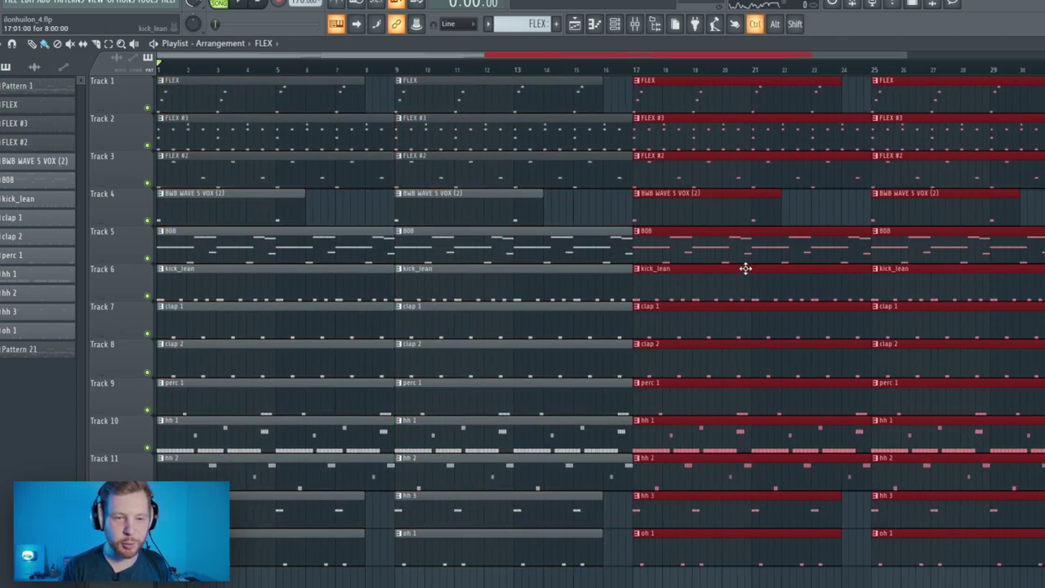
Load Gross Beat in insert 6's second effect slot with the Nick Mira - Flux (Gross Beat Bank) preset
scroll(746, 269, down, 2)
key(F9)
click(867, 203)
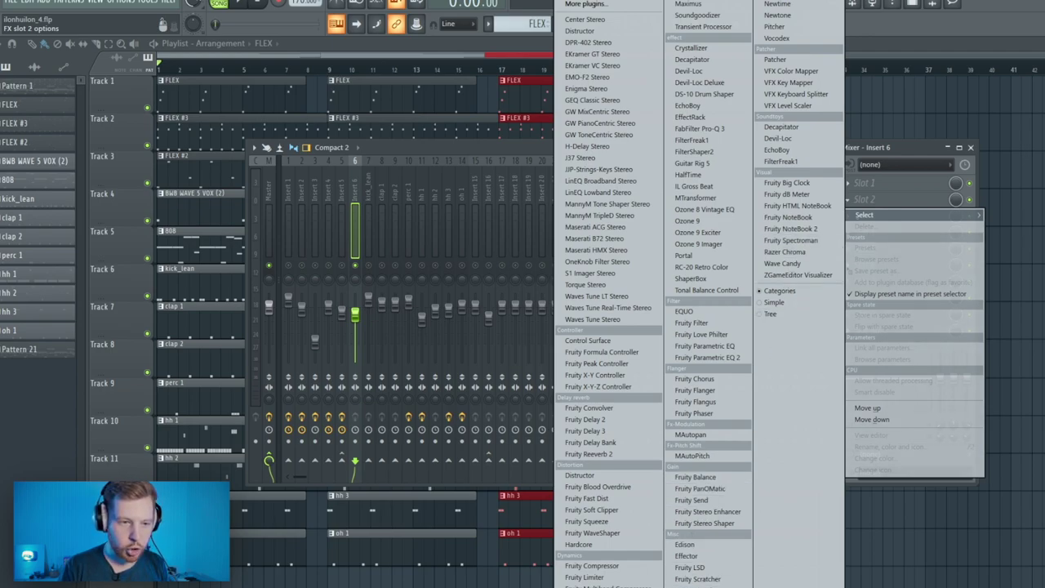
click(694, 186)
click(572, 212)
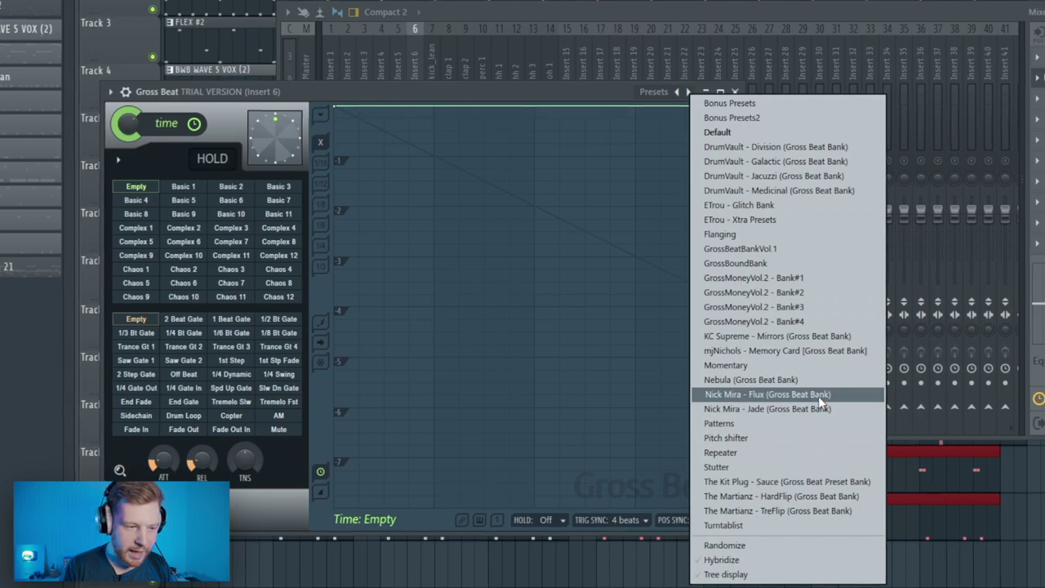
click(676, 451)
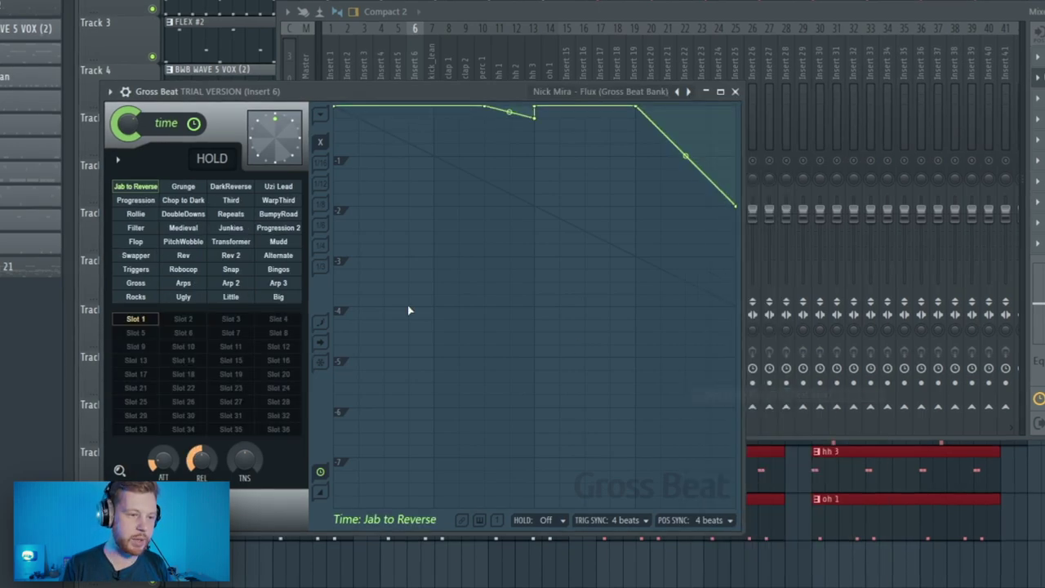
Audition Gross Beat's Progression 2 time slot, and create automation clips for the Progression 2 and Progression slots
click(278, 227)
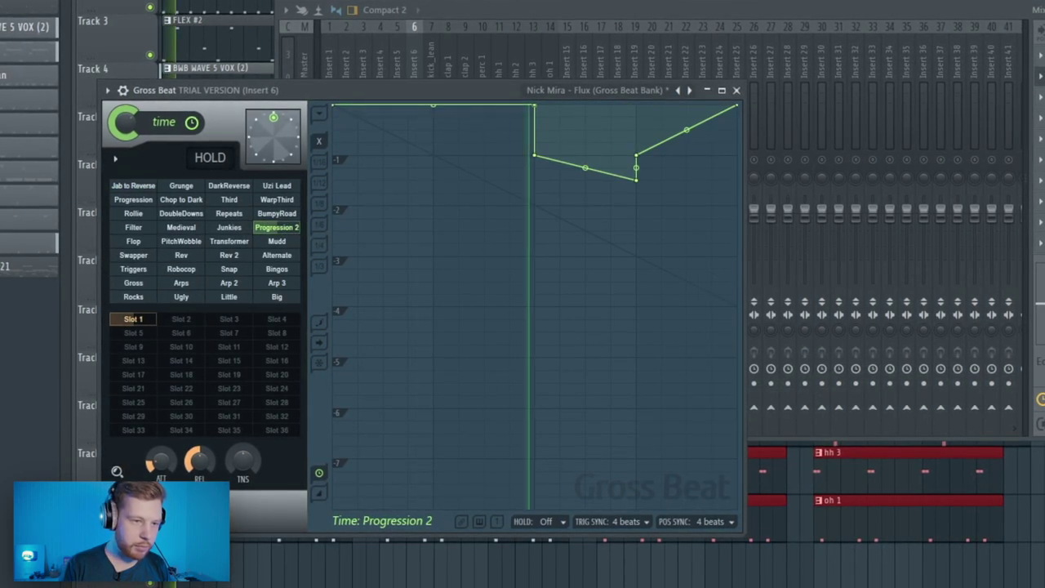
key(space)
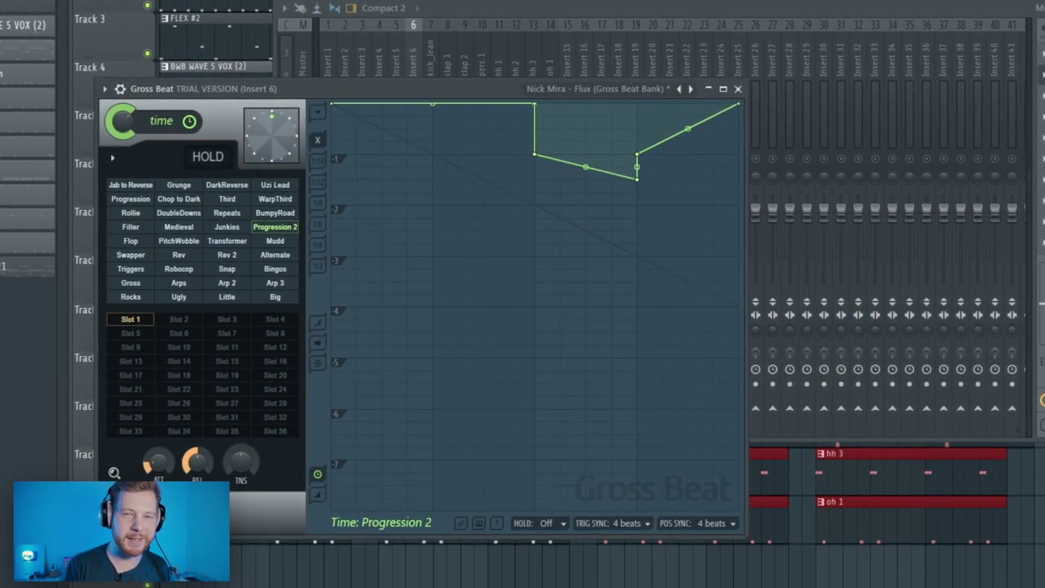
right_click(281, 233)
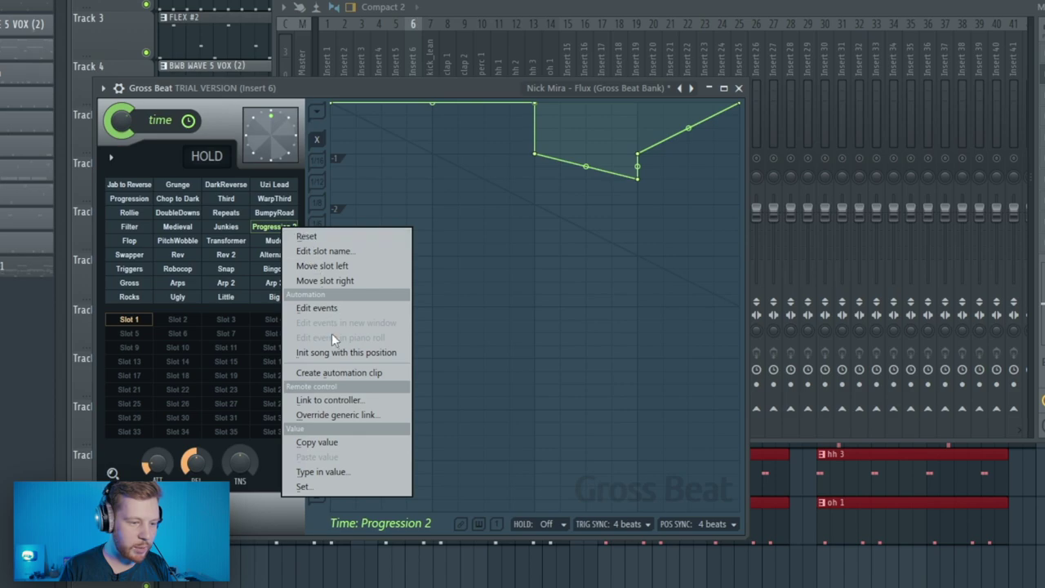
click(339, 373)
click(139, 199)
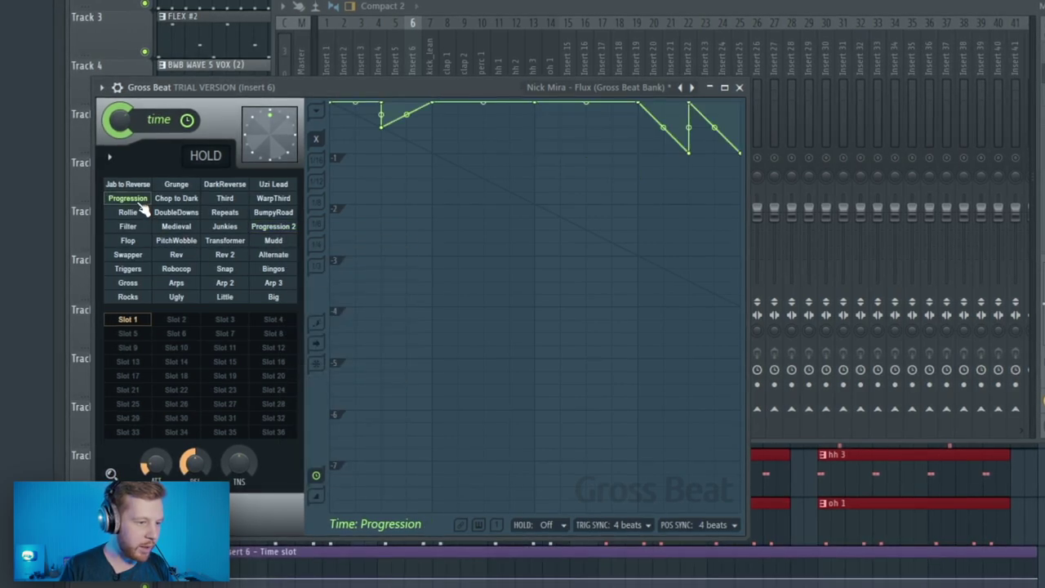
right_click(138, 203)
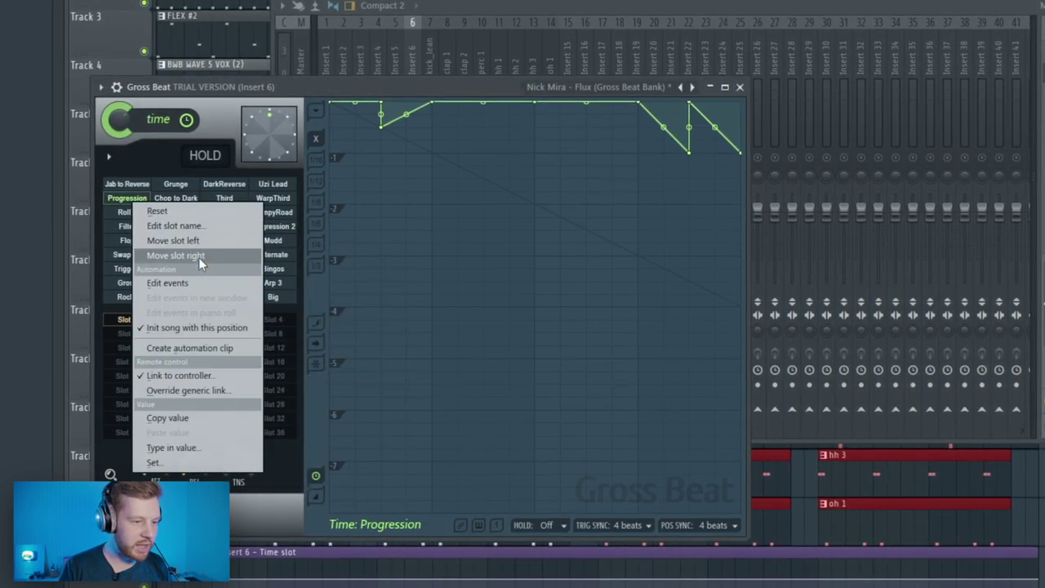
click(186, 348)
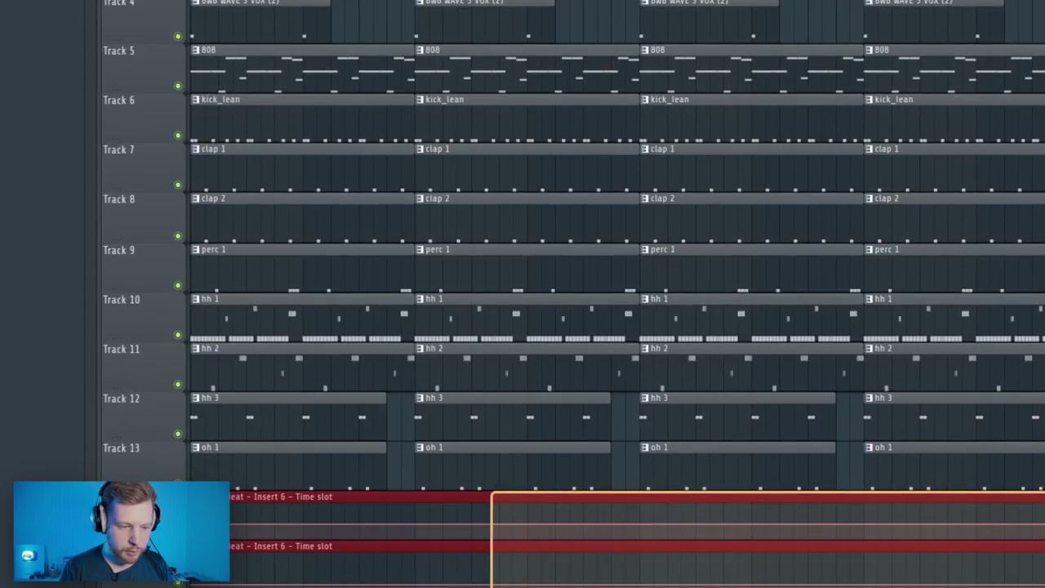
Shorten the two Time slot automation clips to one bar each, alternate them repeatedly on track 14 from bar 17, and play the section
drag(1036, 543, 225, 572)
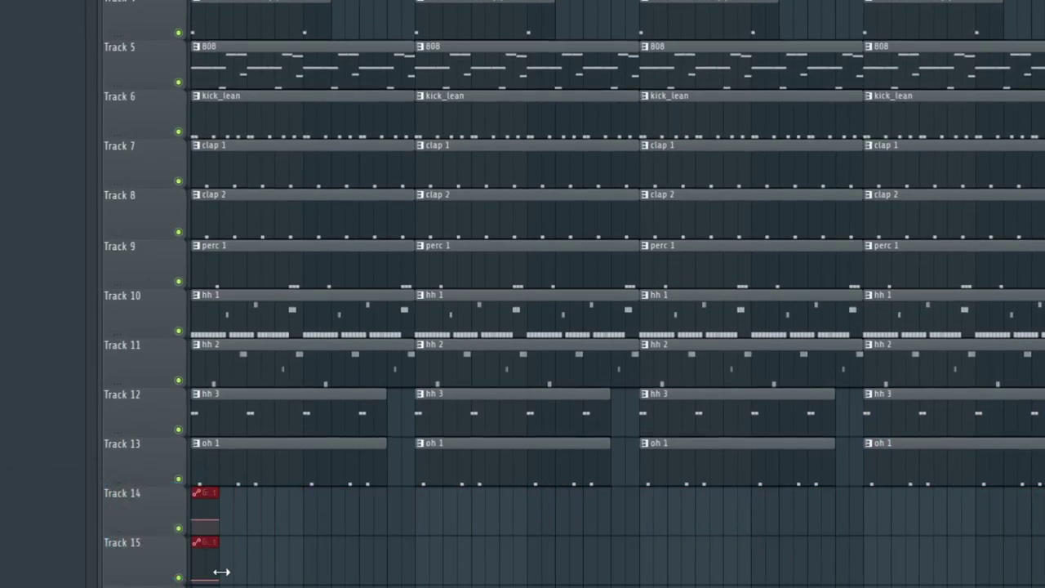
scroll(227, 577, up, 3)
drag(221, 542, 285, 489)
scroll(339, 543, down, 3)
drag(381, 564, 672, 511)
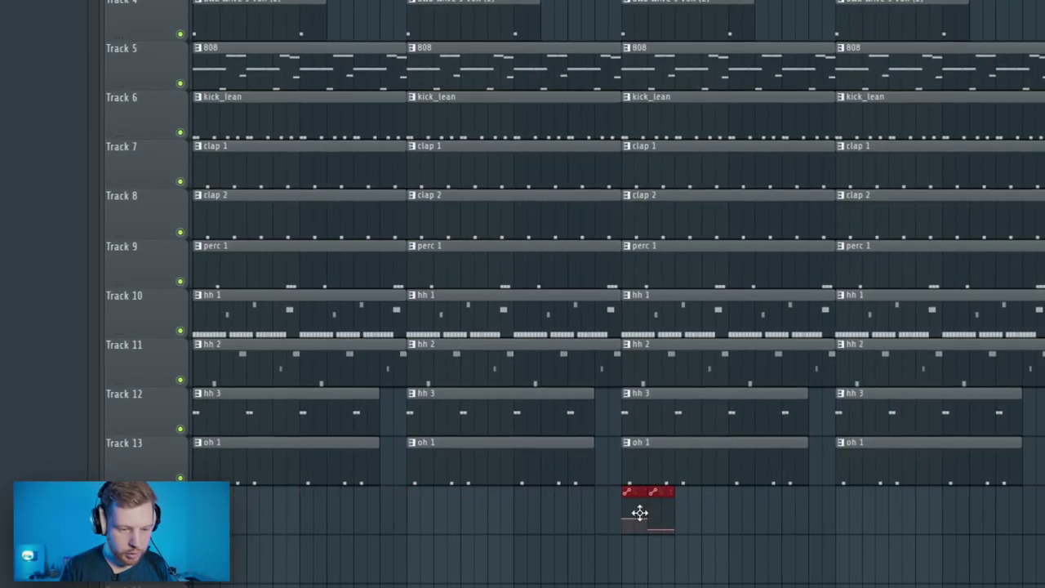
drag(794, 485, 621, 531)
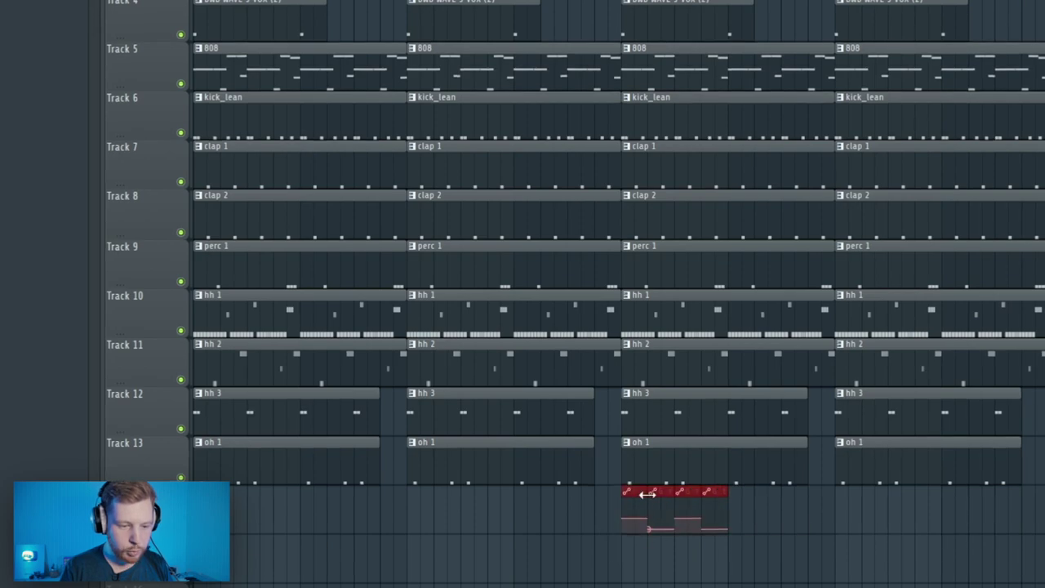
key(space)
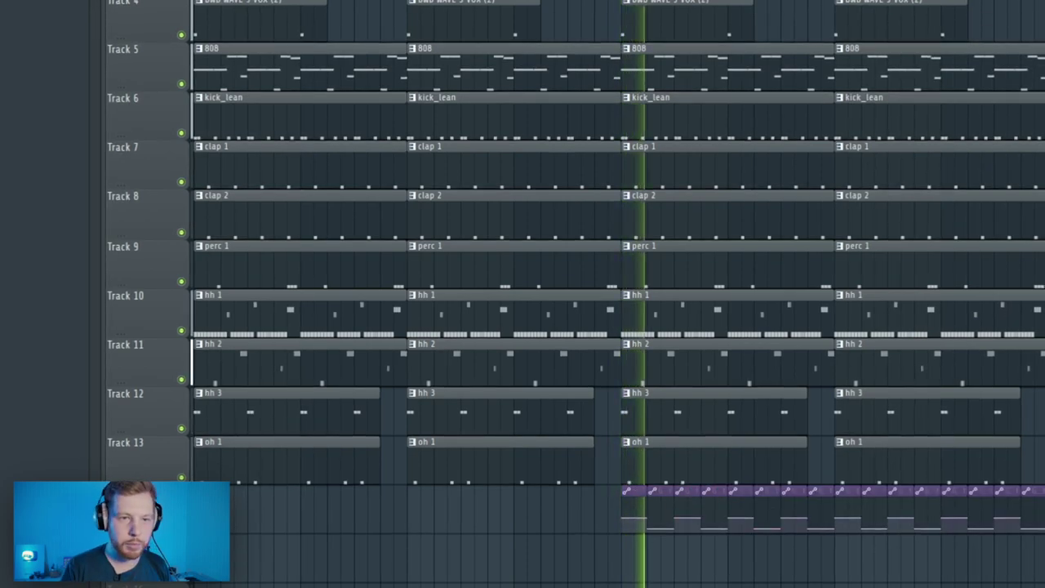
Stop playback and create an automation clip for the Time mix of Gross Beat on insert 6
key(F9)
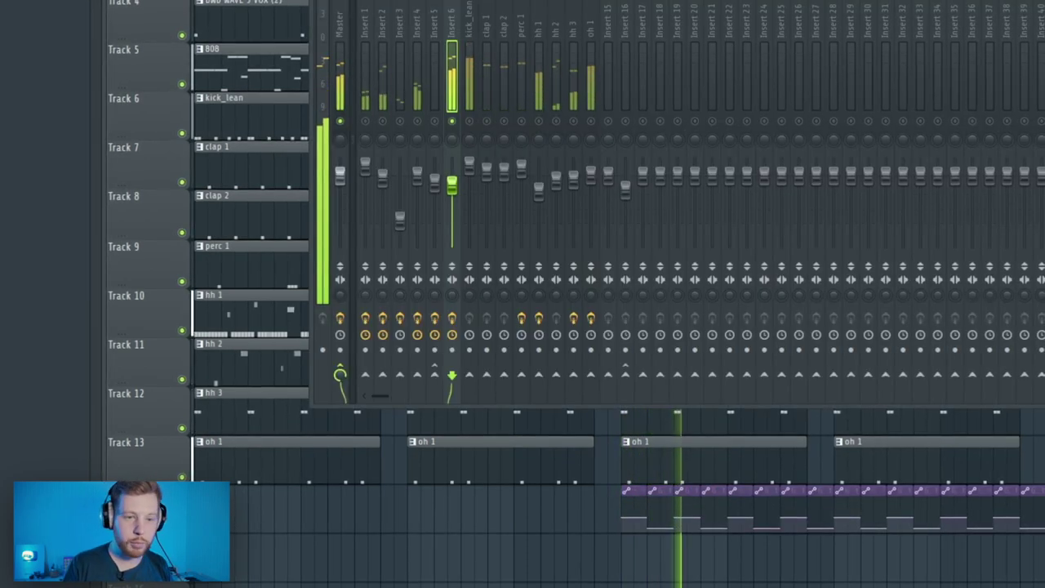
key(space)
click(1044, 33)
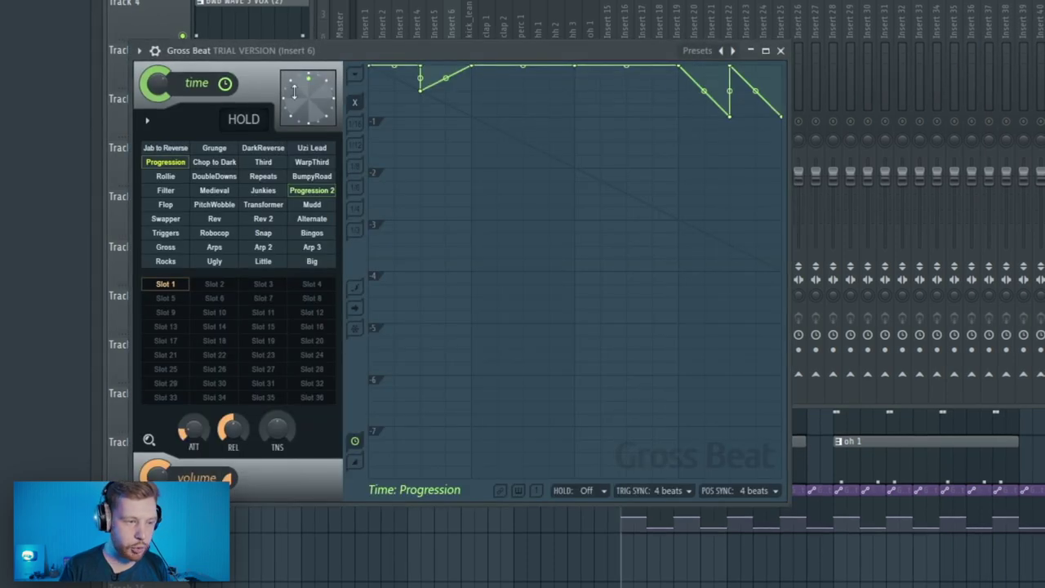
right_click(150, 85)
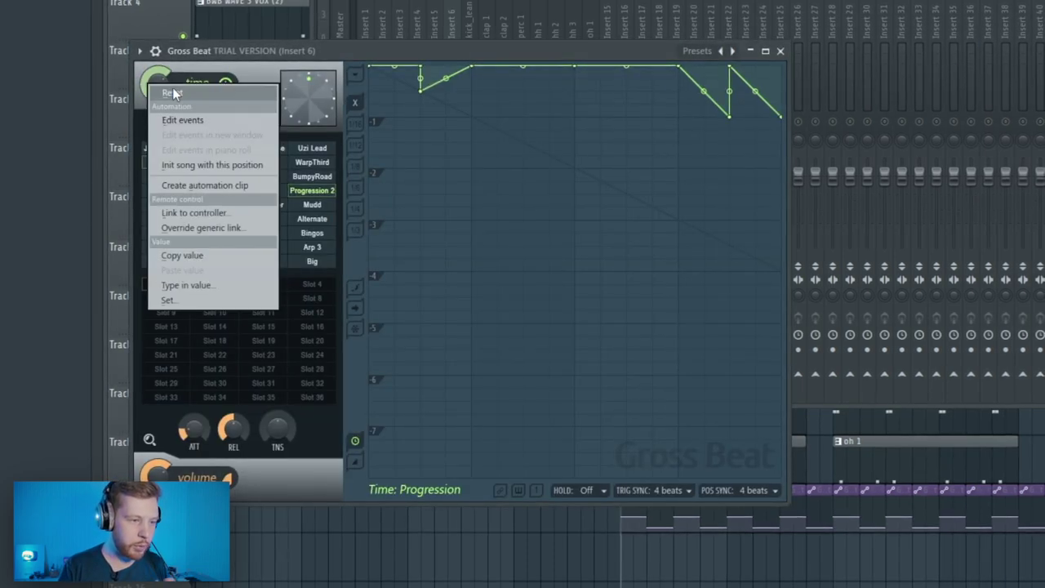
click(207, 185)
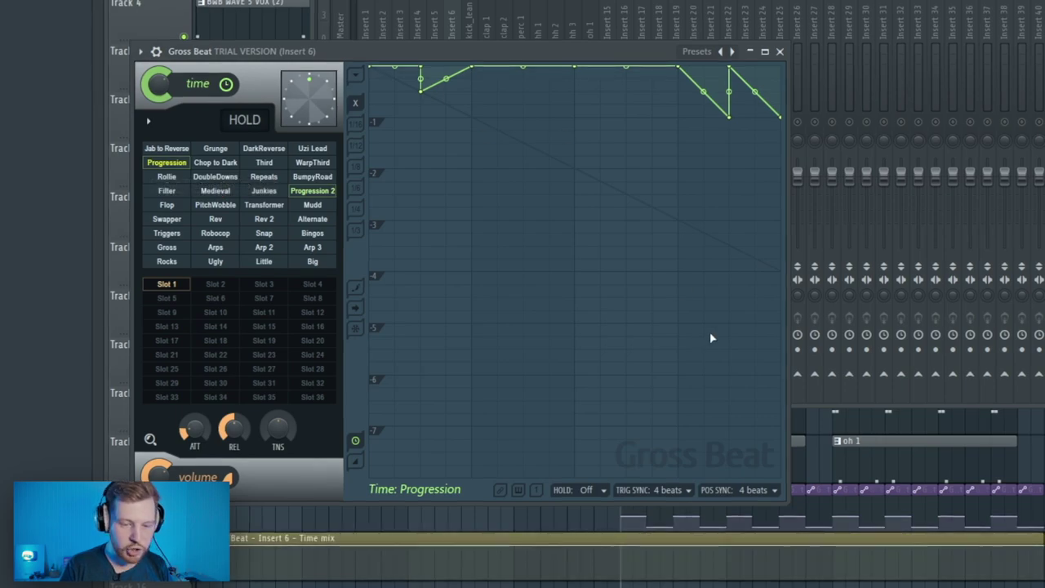
Shape the Time mix automation on track 15 to stay at minimum until bar 17 and jump to maximum from there
click(987, 521)
right_click(621, 575)
right_click(619, 549)
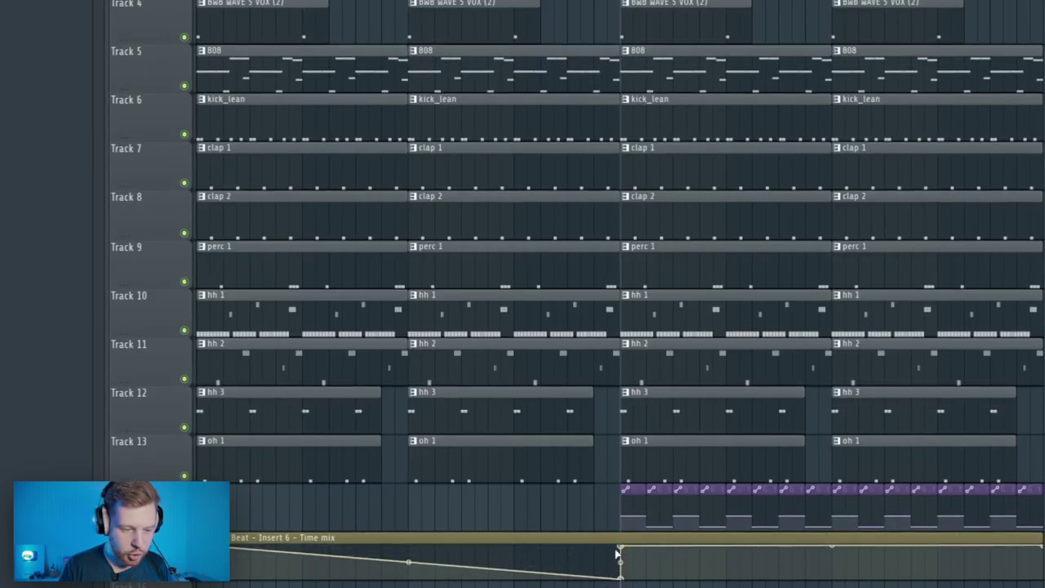
drag(197, 545, 197, 580)
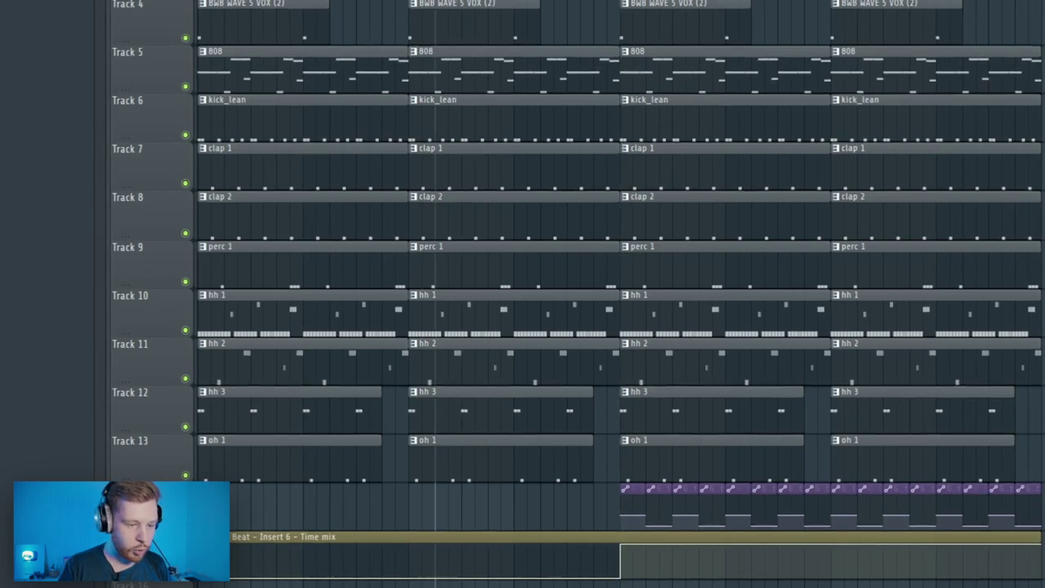
Load Gross Beat on insert 16 with the Nick Mira - Jade preset and select the Reverse To 1/2 time slot
key(F9)
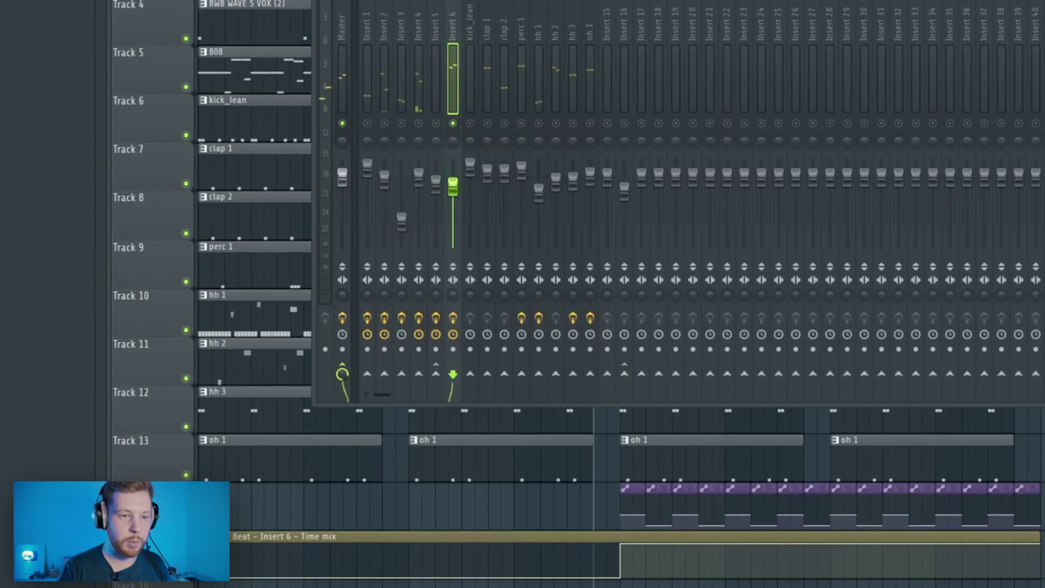
click(642, 49)
click(624, 49)
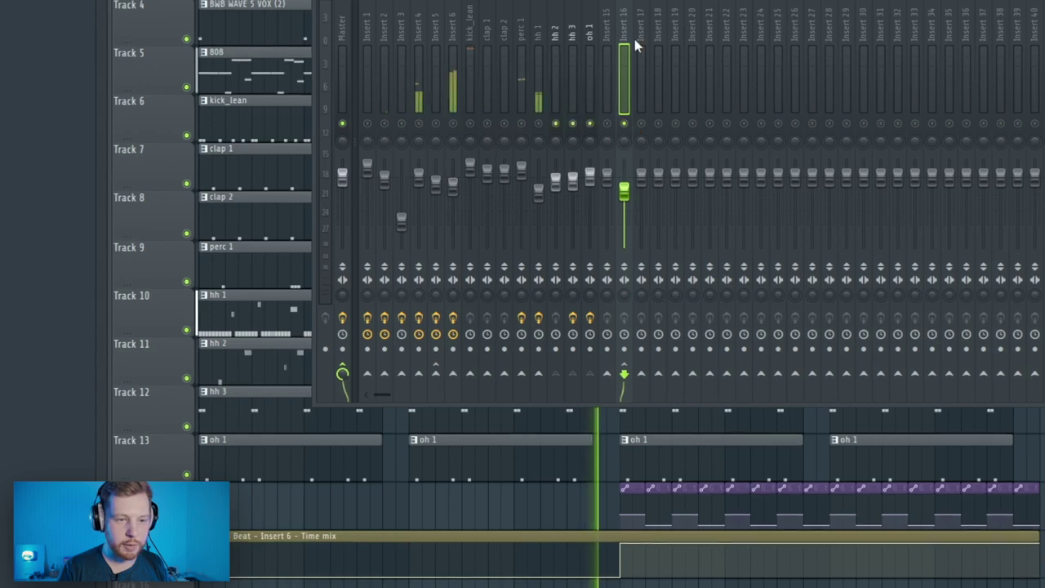
key(space)
click(1044, 49)
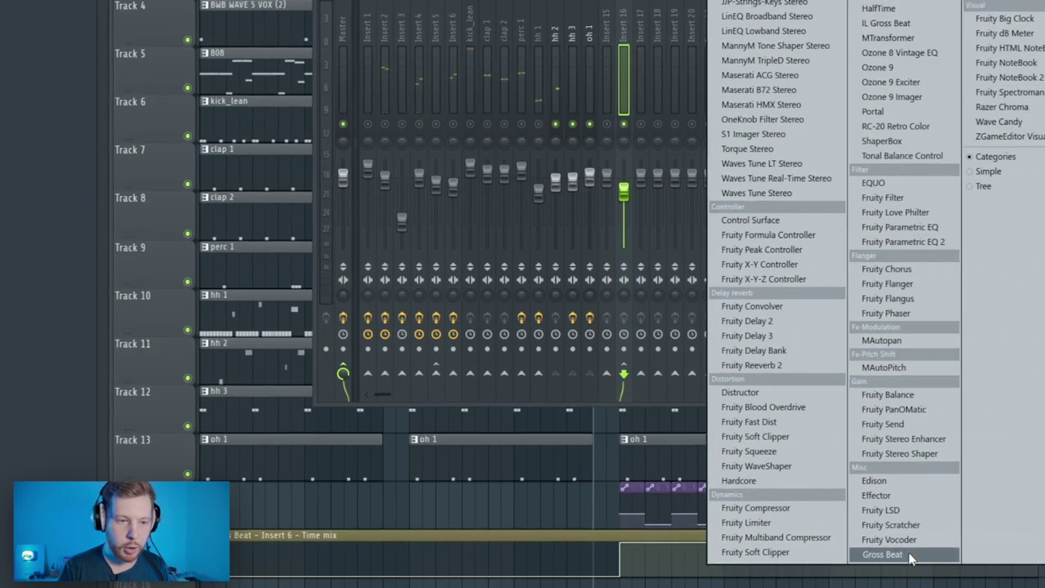
click(882, 555)
click(625, 67)
click(710, 379)
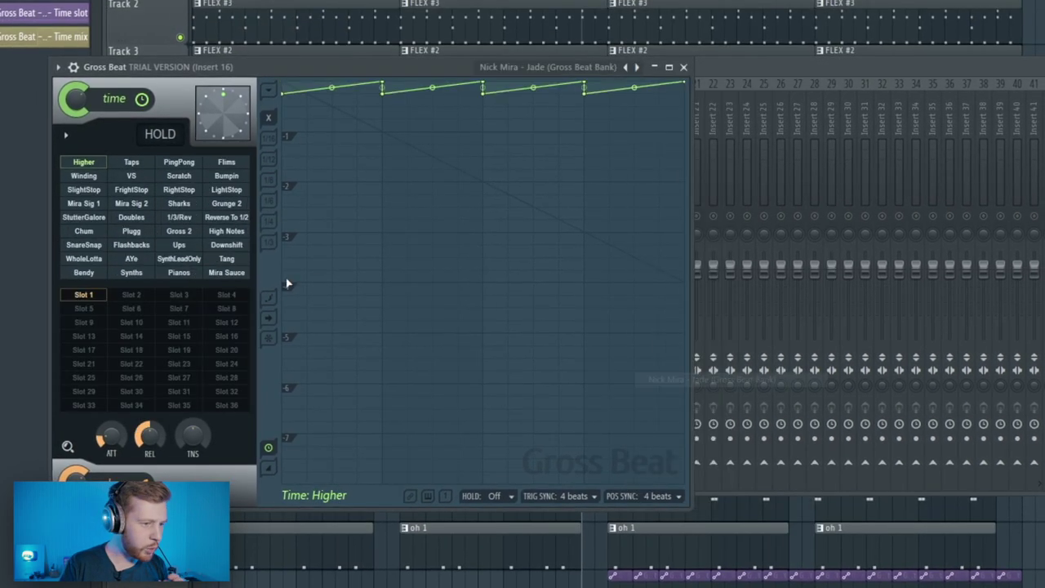
click(227, 218)
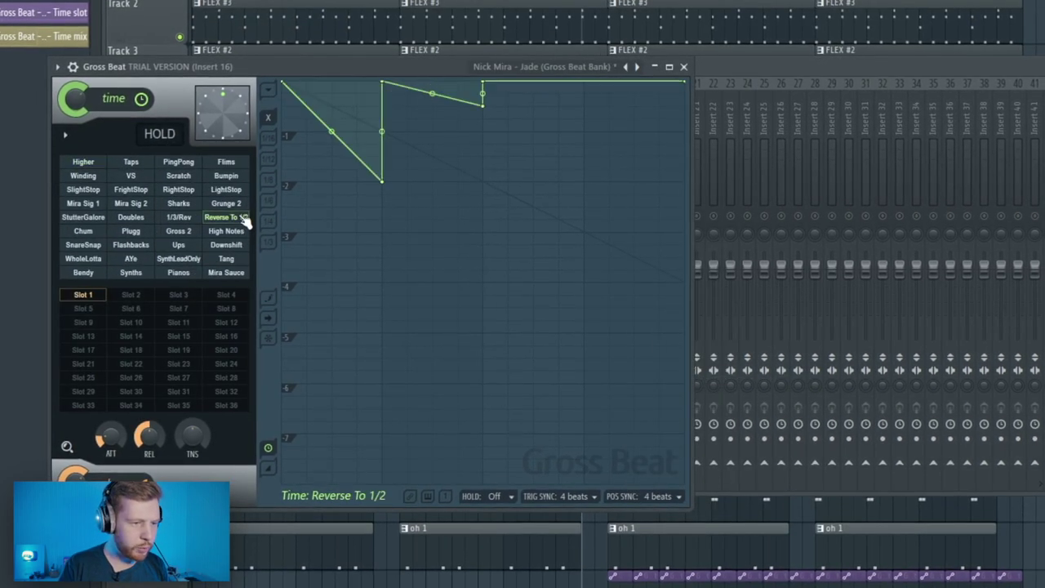
Link the Time mix of insert 16's Gross Beat to the internal controller Gross Beat - Insert 6 - Time mix
right_click(73, 99)
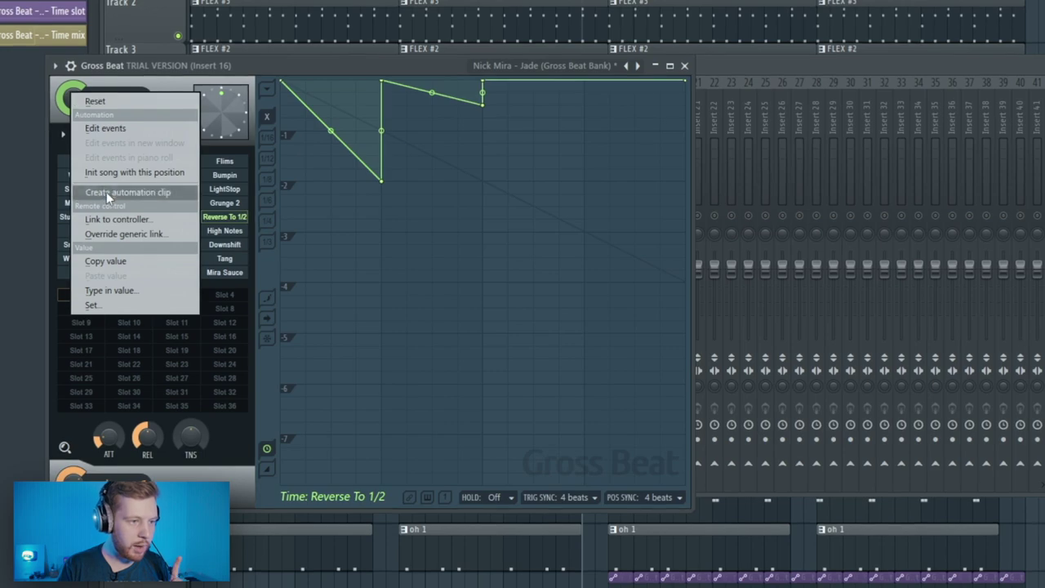
click(117, 220)
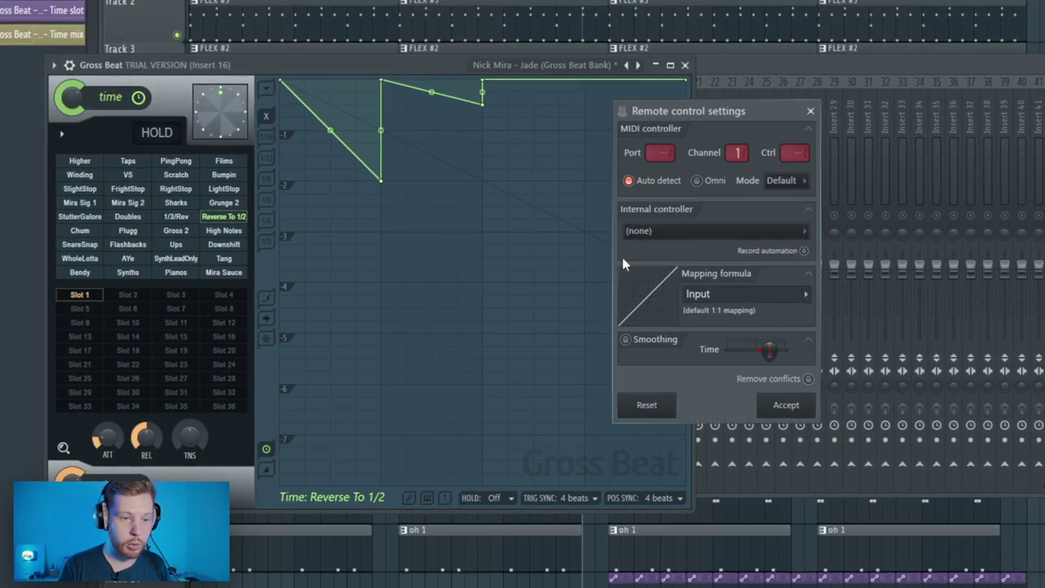
click(716, 232)
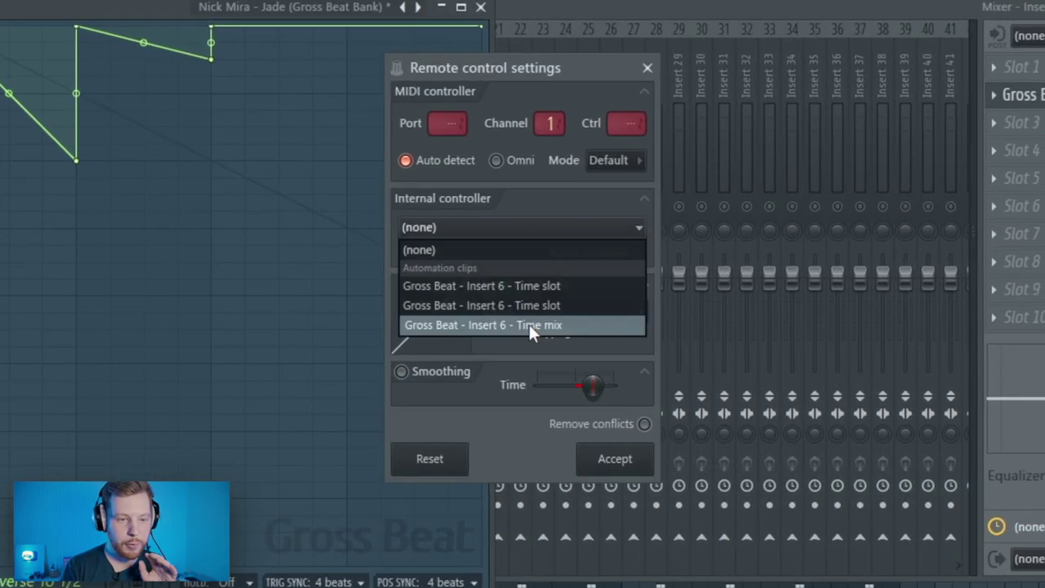
click(482, 325)
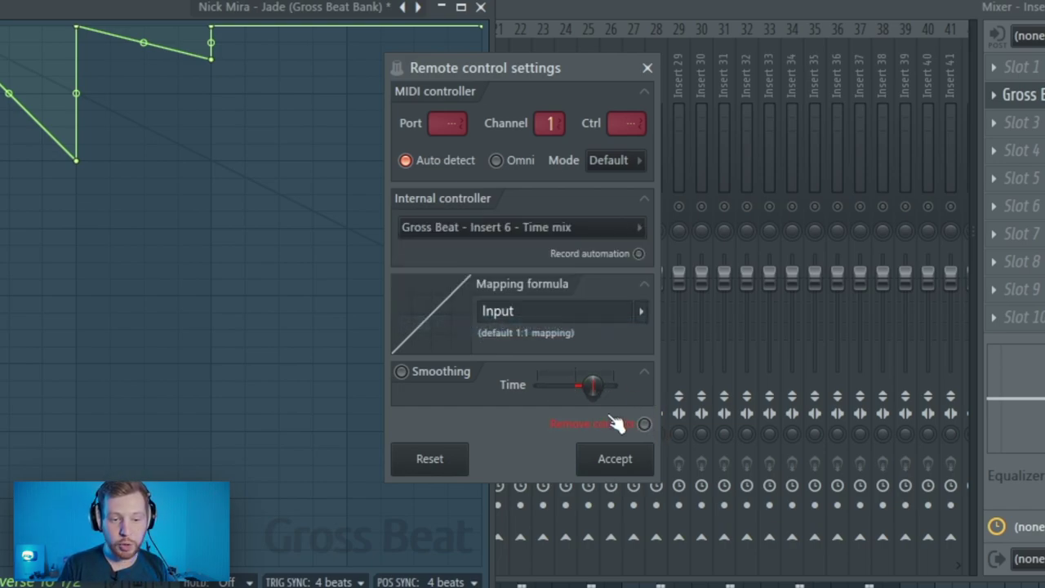
click(629, 466)
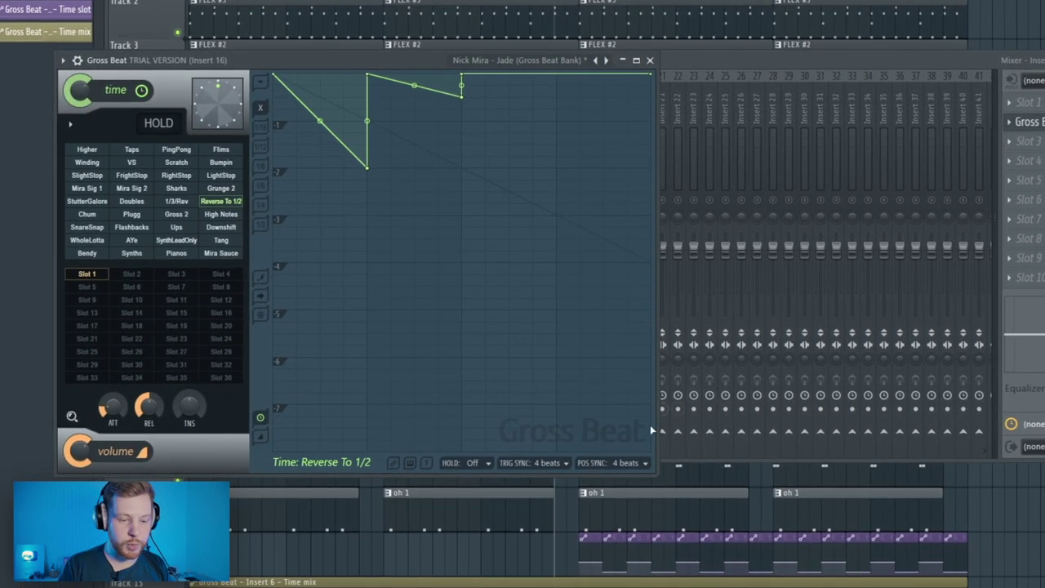
Add Gross Beat to the hh 1 mixer track with the Nick Mira - Flux preset and select the Arp 2 time slot
click(849, 57)
drag(536, 96, 506, 115)
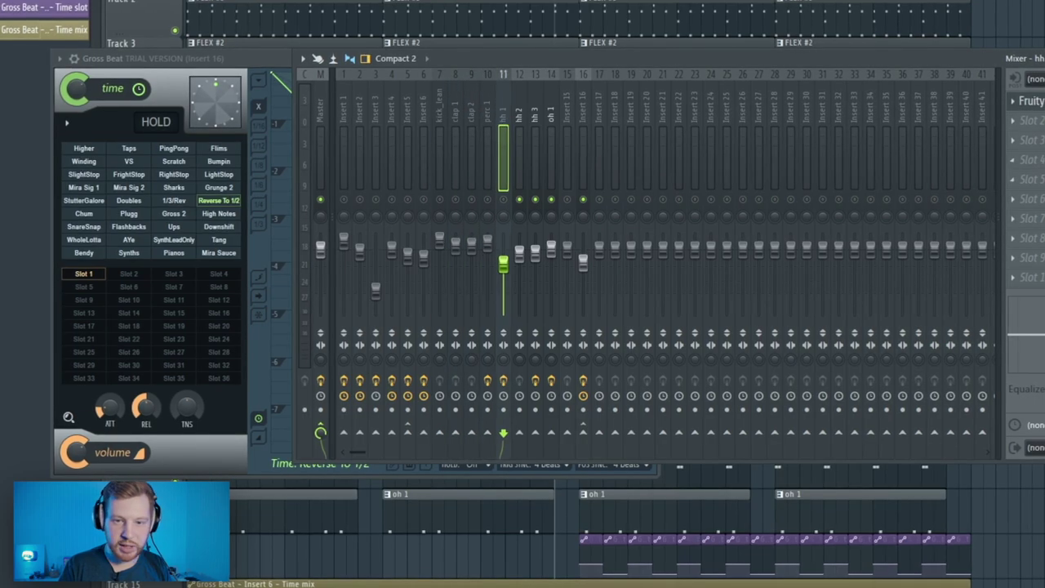
click(1031, 159)
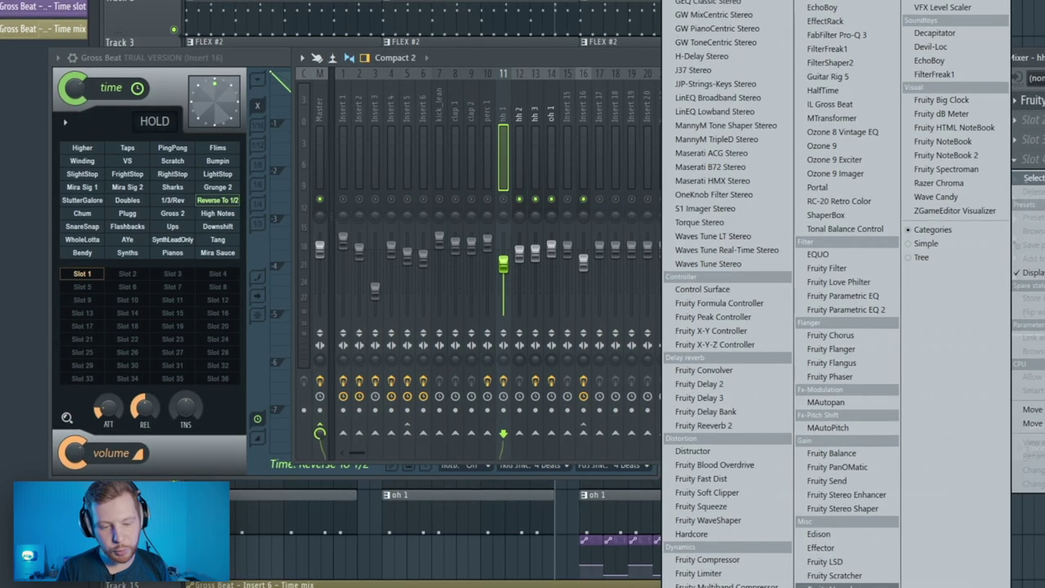
click(830, 103)
click(598, 57)
click(669, 111)
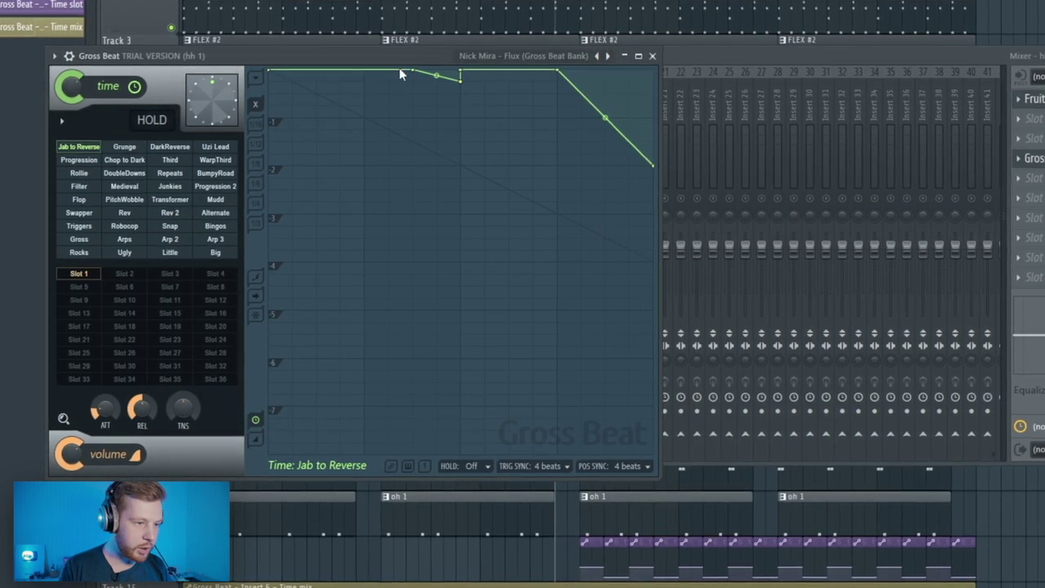
click(183, 242)
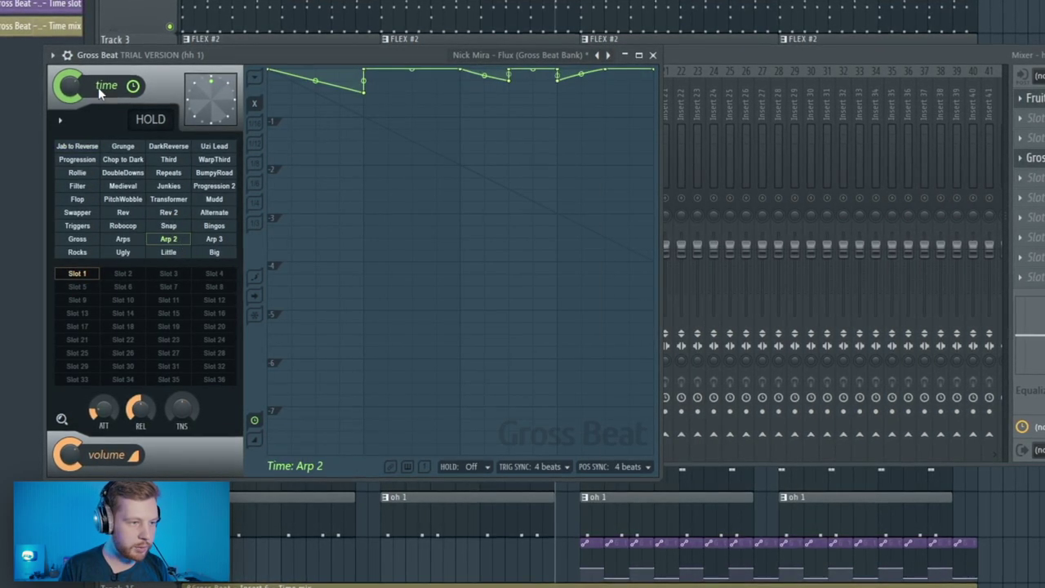
Link the Time mix of hh 1's Gross Beat to the existing Gross Beat - Insert 6 - Time mix automation
right_click(69, 87)
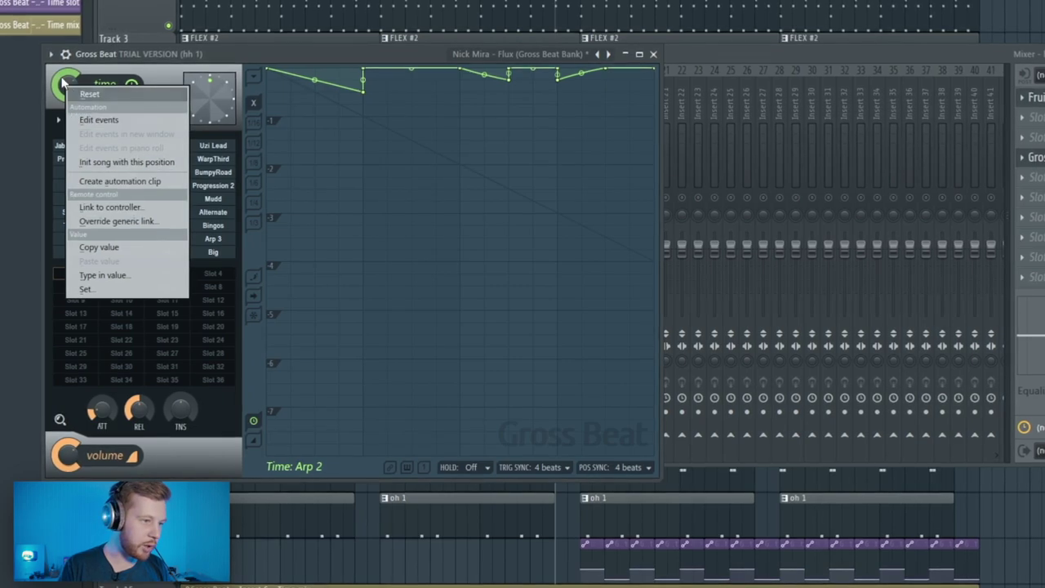
click(119, 208)
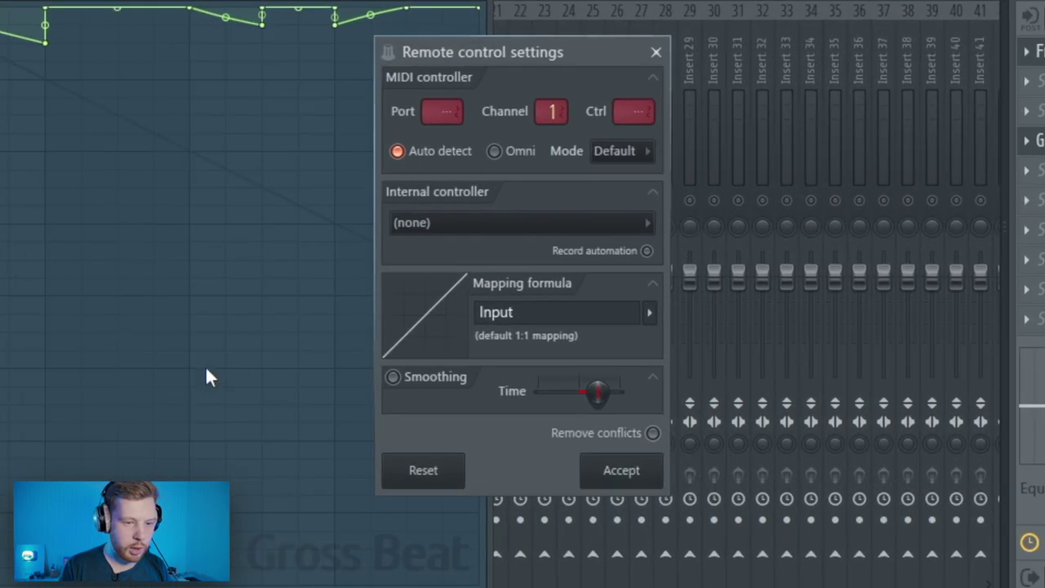
click(509, 233)
click(423, 324)
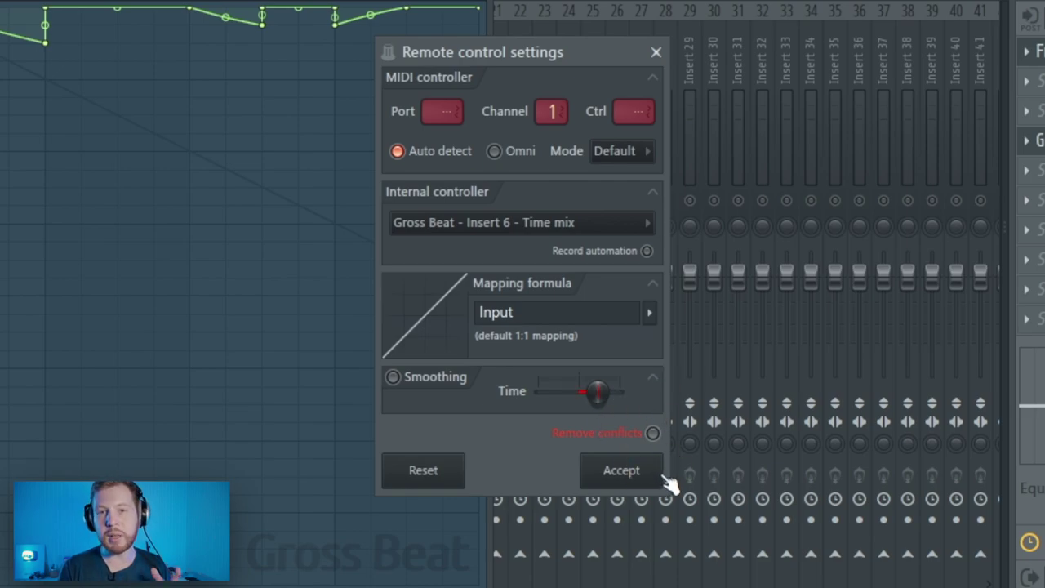
click(638, 484)
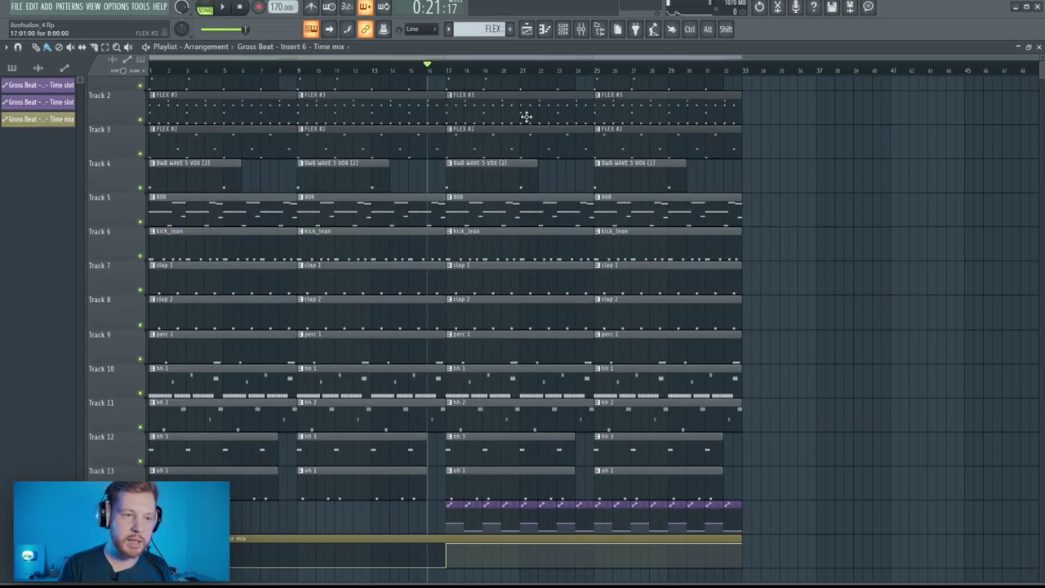
Play the transition into bar 17, unsolo the mixer tracks, and play the section again with everything audible
key(space)
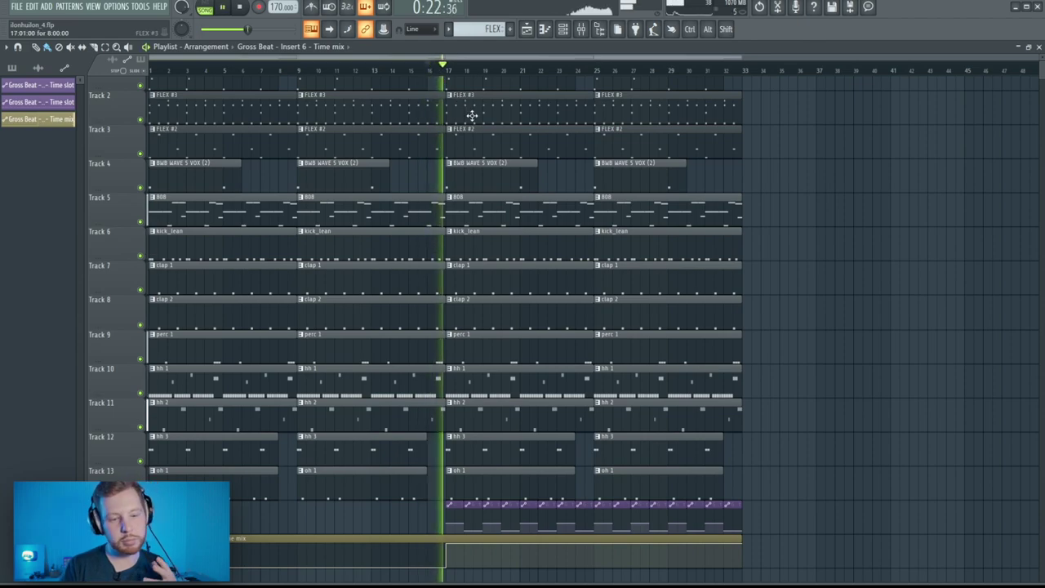
key(space)
key(F9)
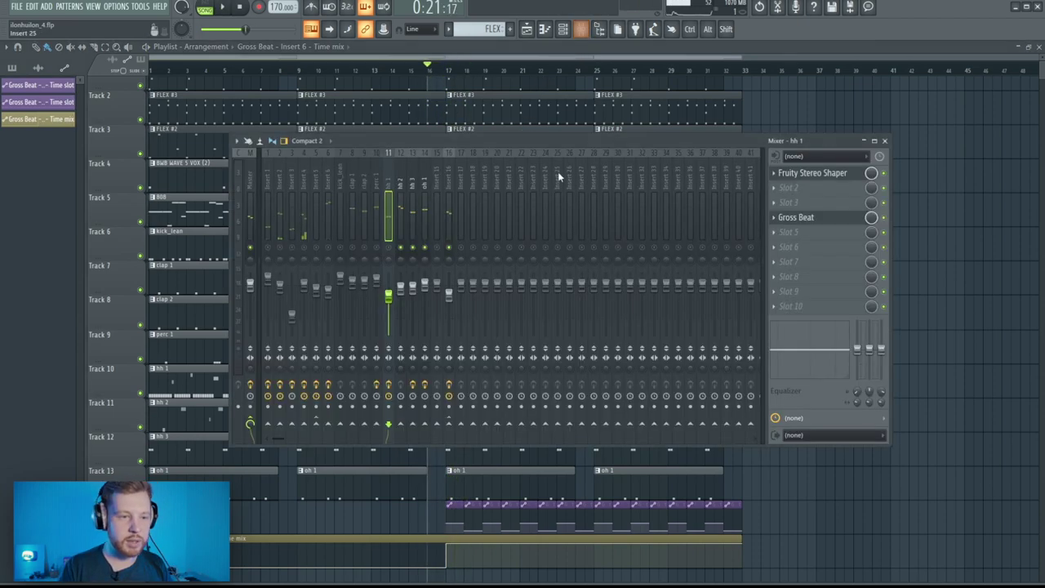
right_click(413, 248)
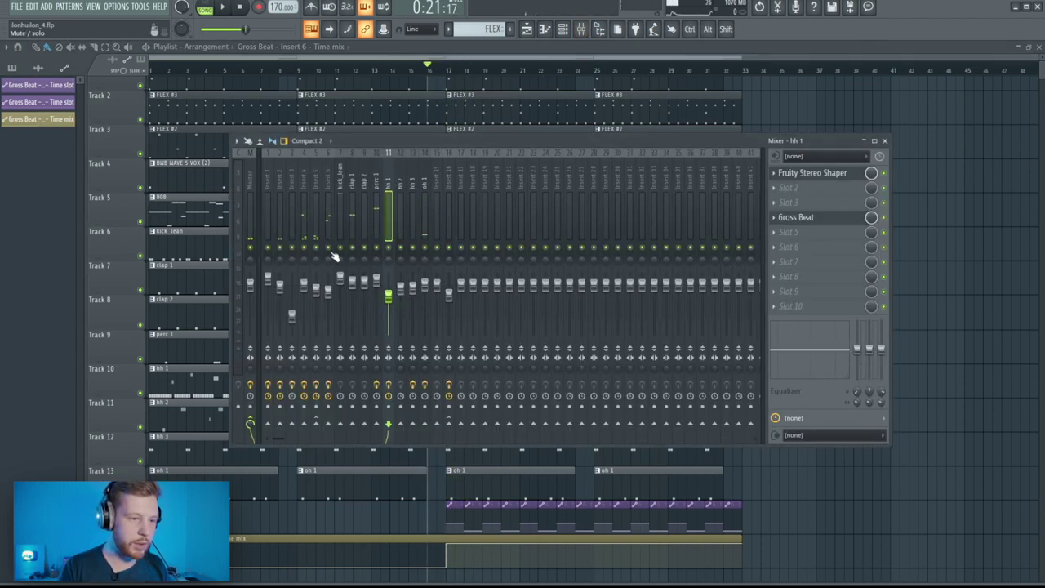
key(F9)
key(space)
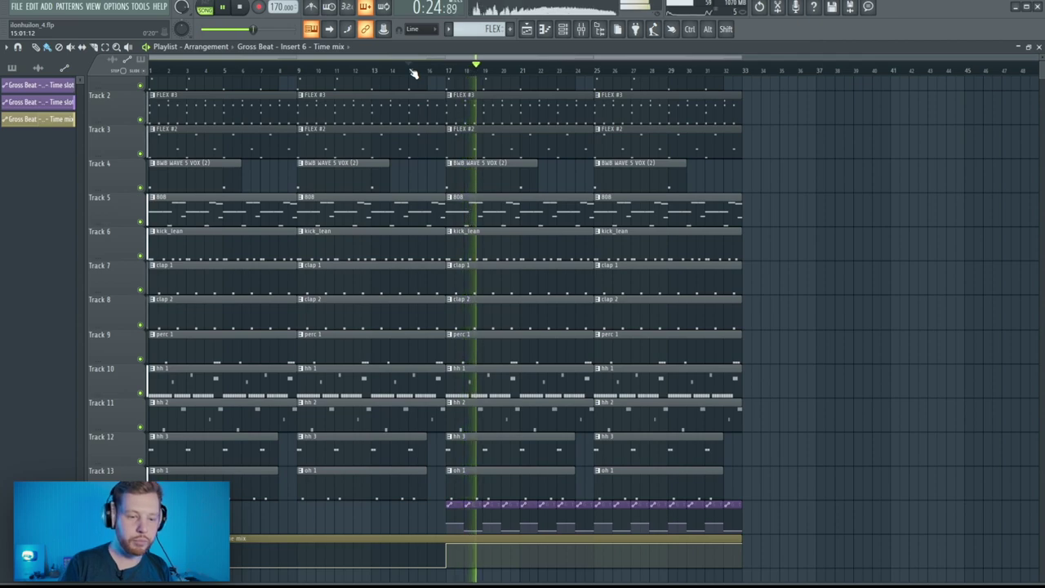
key(space)
Make the FLEX clip at bar 17 on track 1 unique and open it in the piano roll
scroll(702, 239, up, 1)
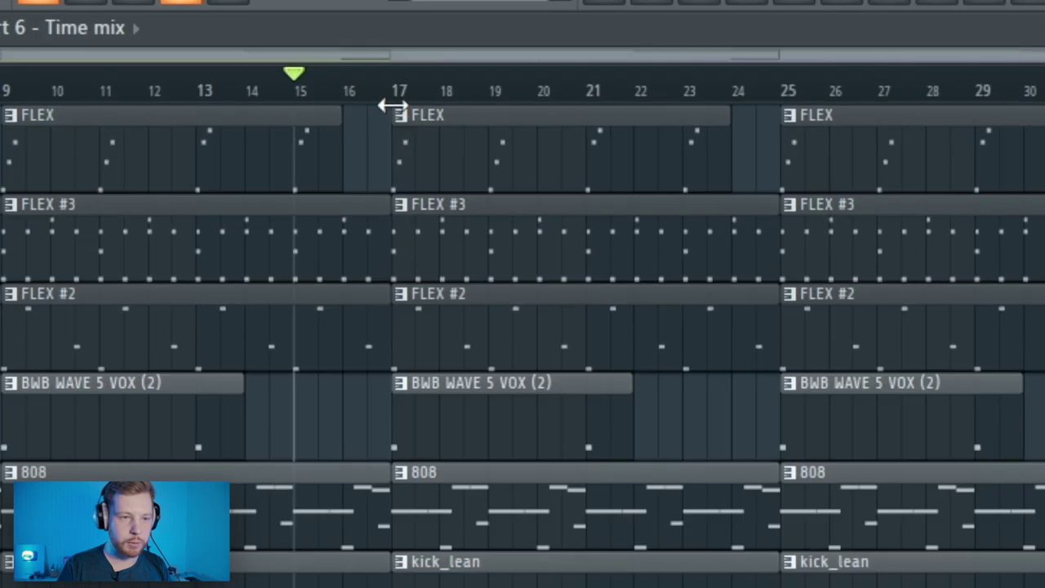
right_click(448, 81)
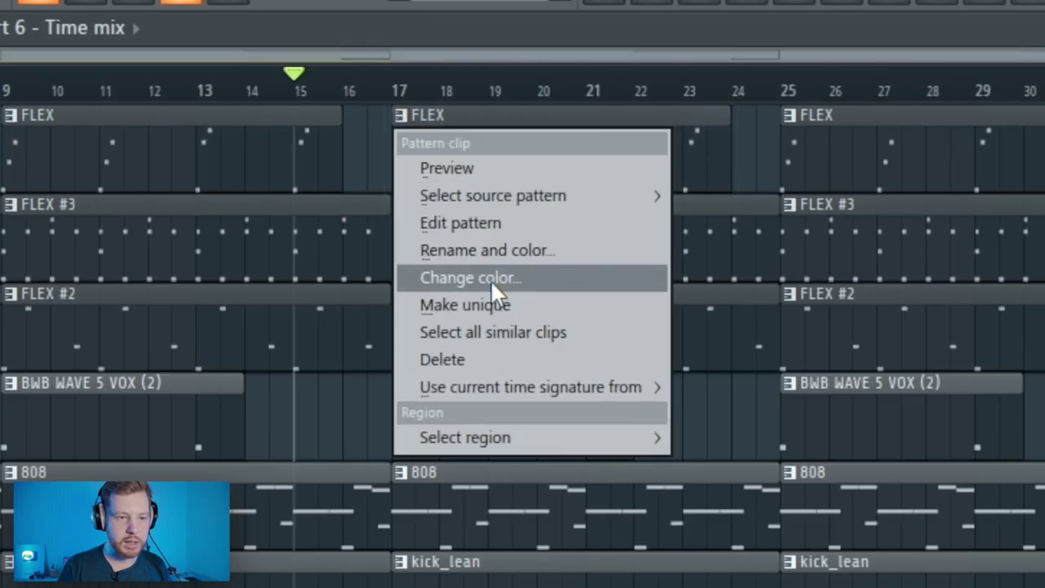
click(485, 305)
double_click(497, 152)
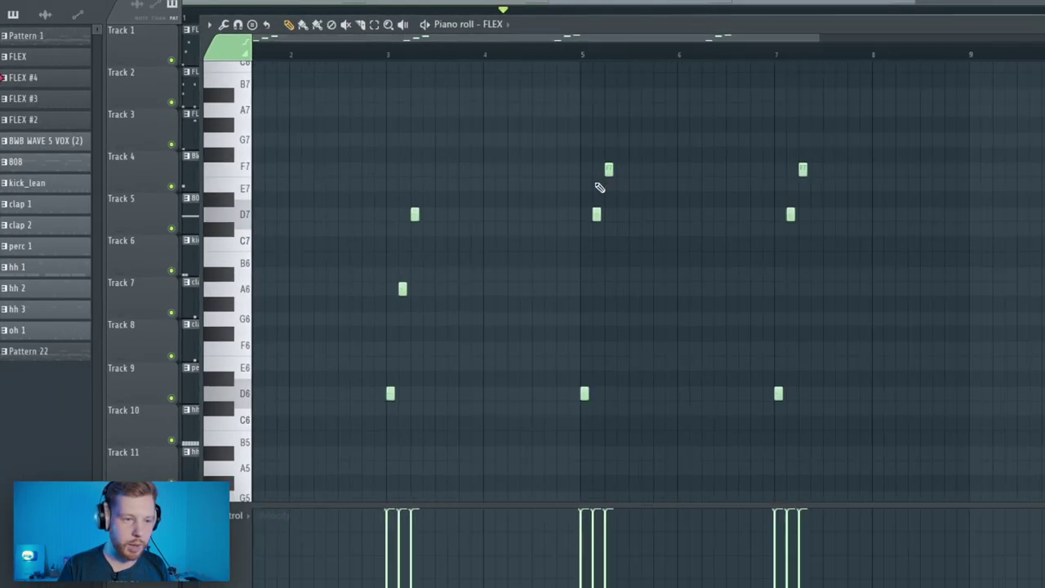
Extend the first three-note group upward with F7, A7, D8 and F8 notes in bar 1, and preview the run
scroll(315, 387, up, 2)
ctrl+scroll(319, 292, up, 2)
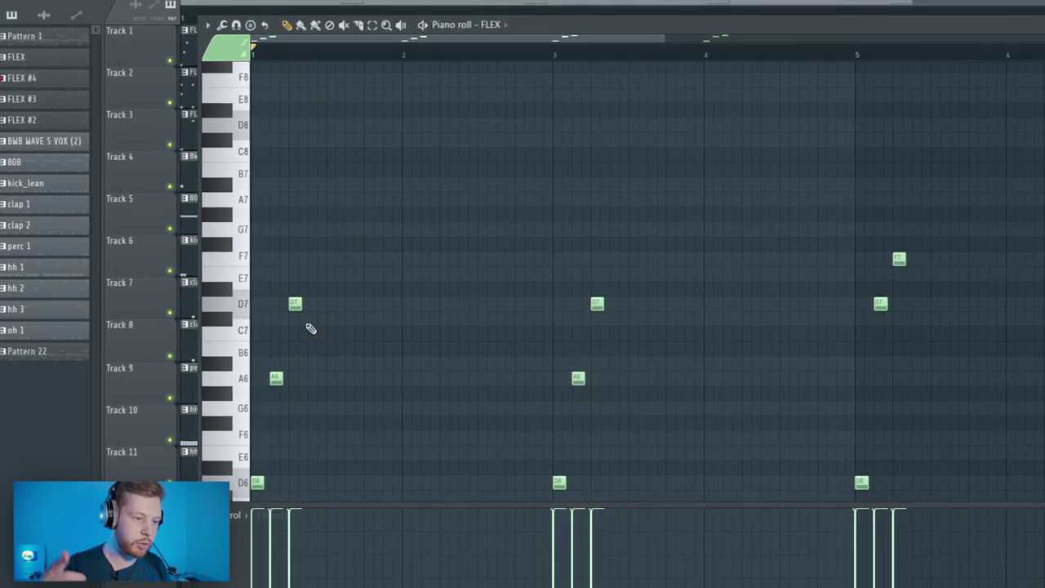
drag(332, 259, 314, 257)
click(331, 199)
drag(357, 139, 349, 120)
click(368, 80)
key(space)
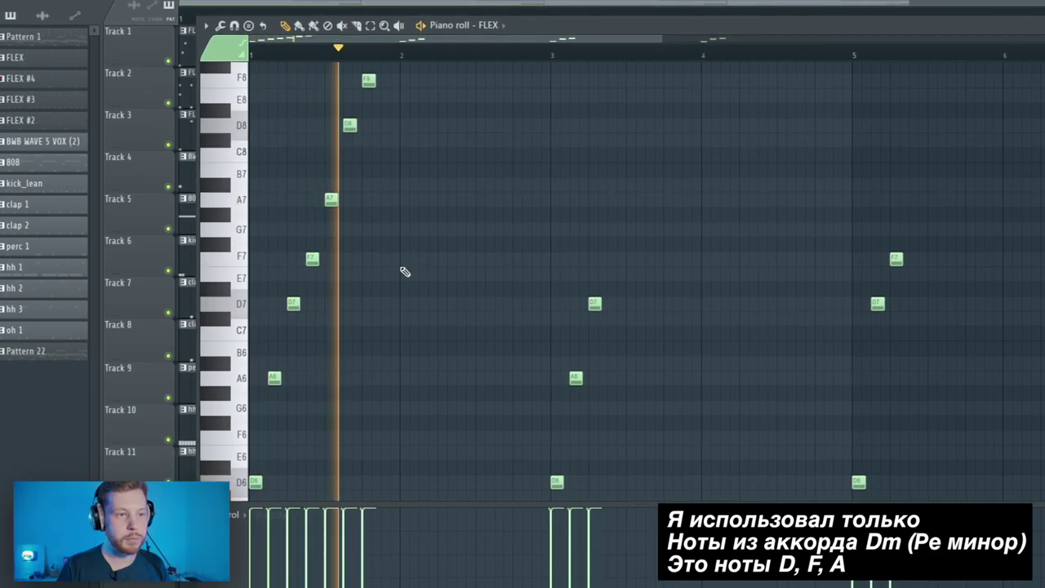
key(space)
Replace the remaining three-note groups with copies of the ascending run, and use this pattern for the bar 25 clip on track 1 too
drag(669, 237, 519, 485)
key(Delete)
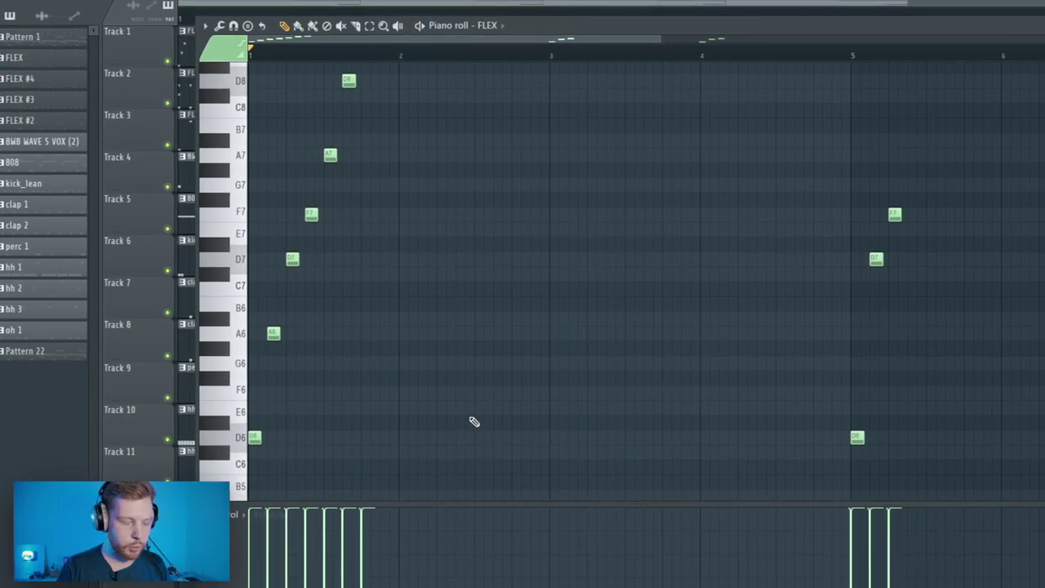
scroll(452, 355, up, 3)
ctrl+scroll(452, 355, down, 2)
drag(460, 98, 469, 459)
ctrl+click(669, 398)
ctrl+scroll(653, 360, up, 3)
ctrl+scroll(641, 343, up, 2)
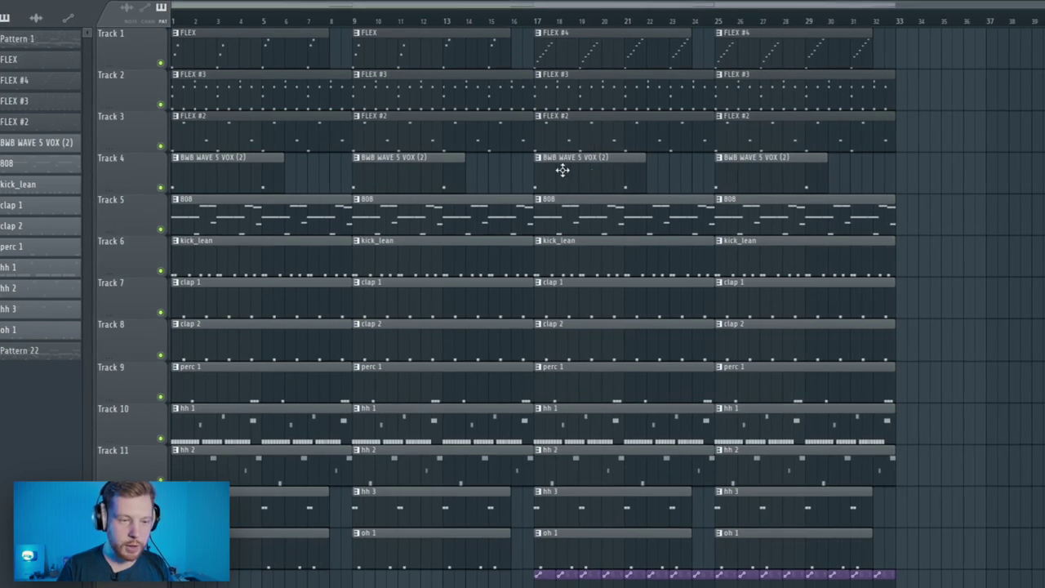
Make the BWB WAVE 5 VOX (2) clip at bar 17 on track 4 unique and open its piano roll
click(536, 161)
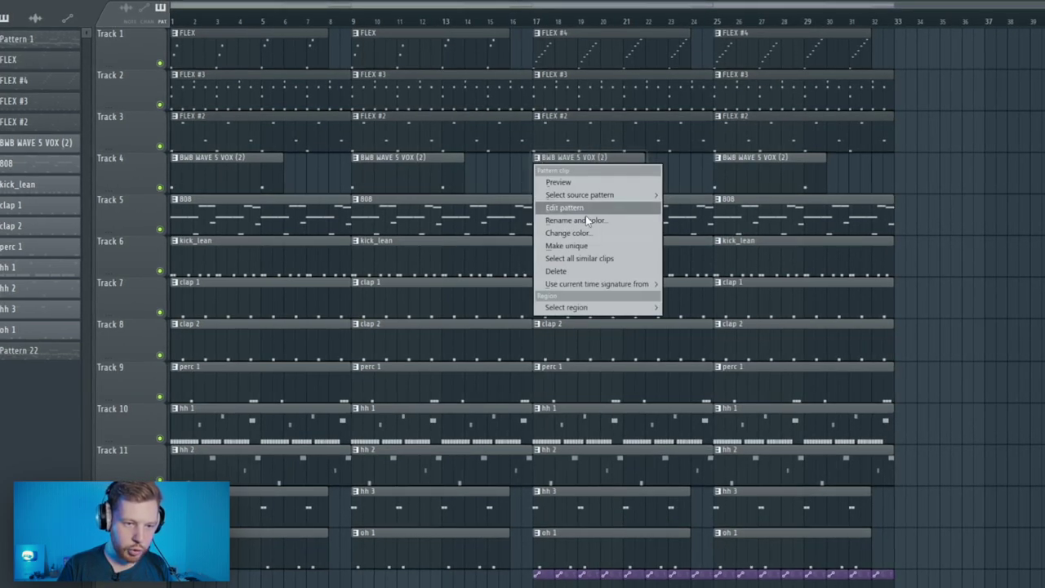
click(570, 248)
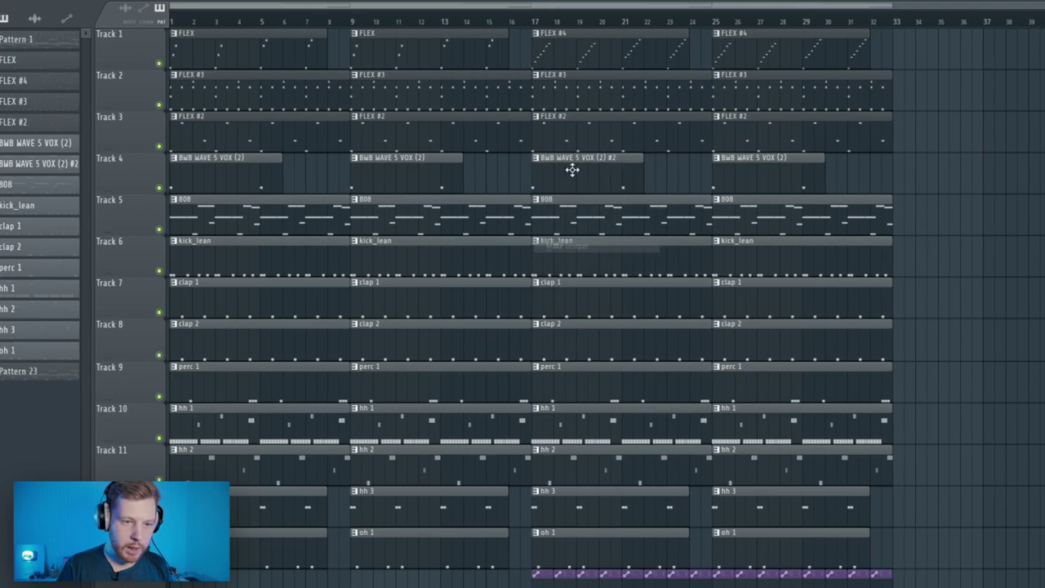
double_click(574, 172)
Add A6 vocal notes at bars 2 and 4 of the unique vox pattern and preview it
click(393, 179)
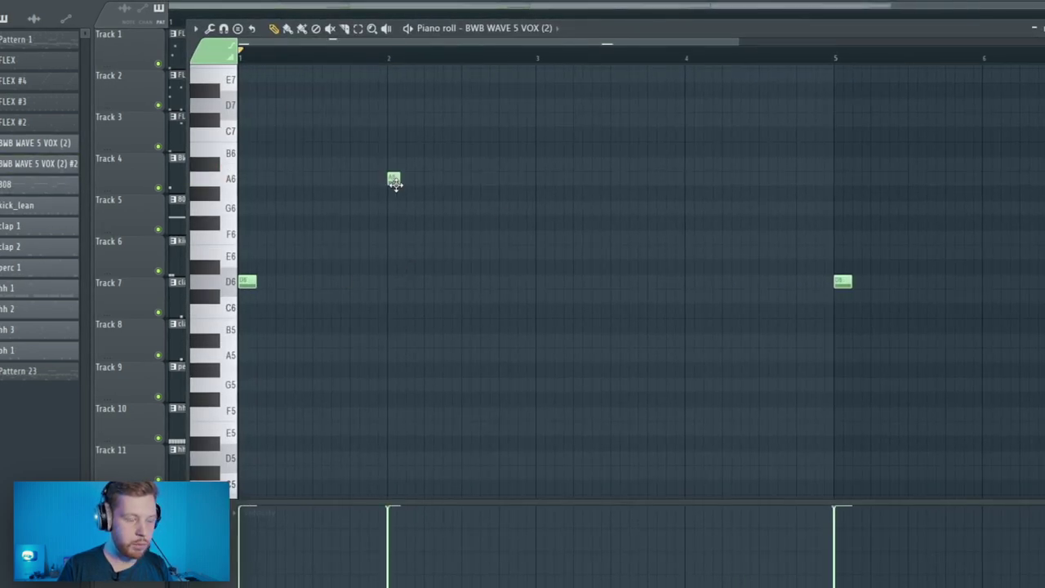
key(space)
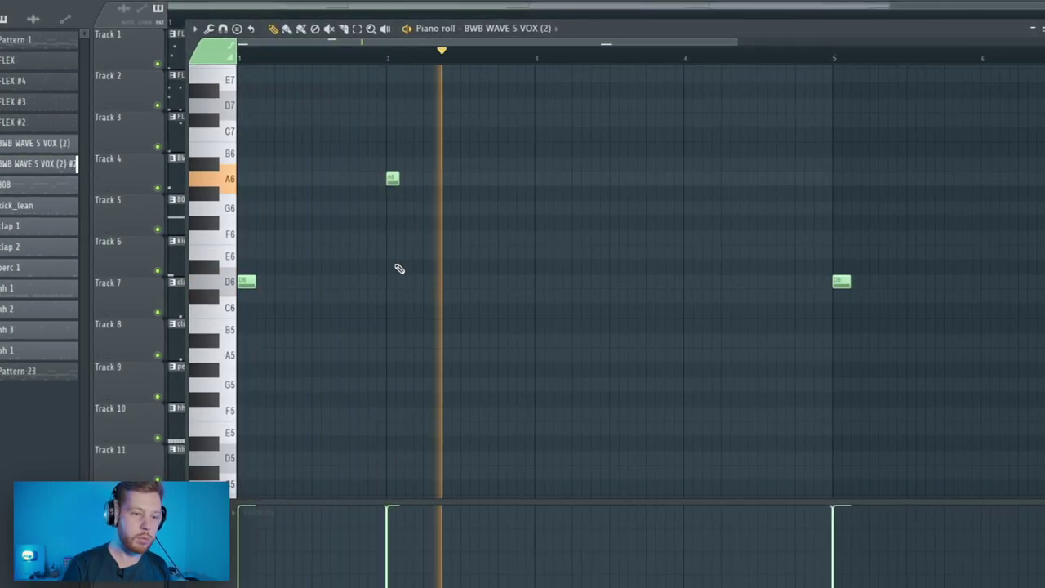
click(689, 179)
scroll(695, 337, down, 3)
drag(592, 144, 663, 194)
Stop the preview and add a second HalfTime effect to slot 3 of Insert 1
key(space)
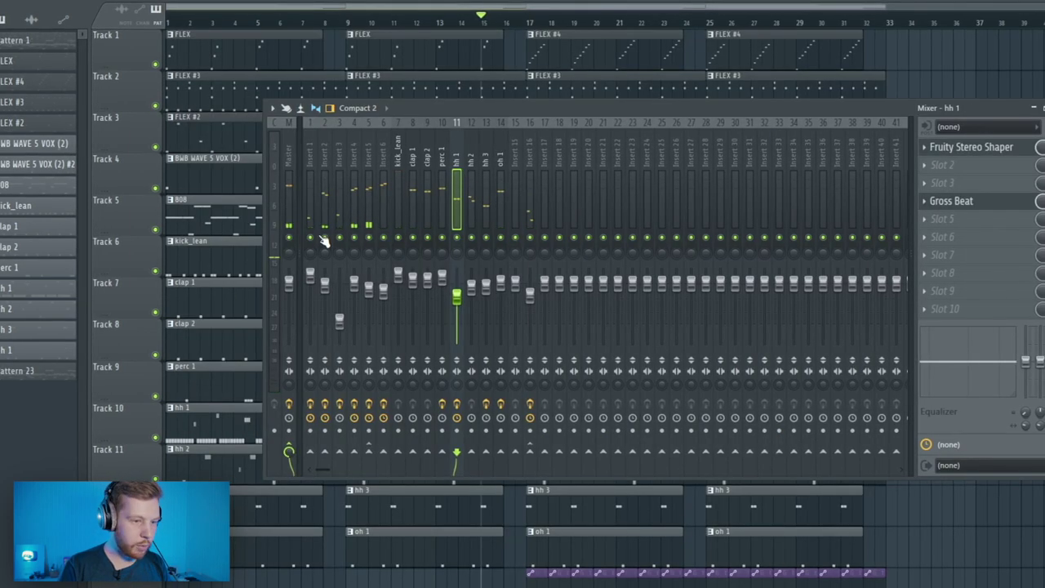
click(310, 241)
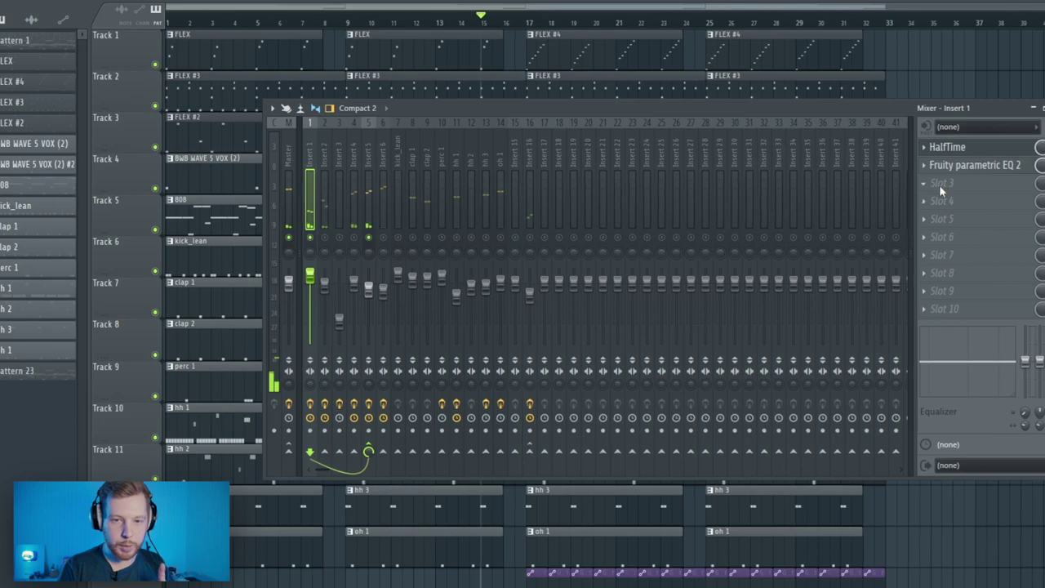
click(939, 185)
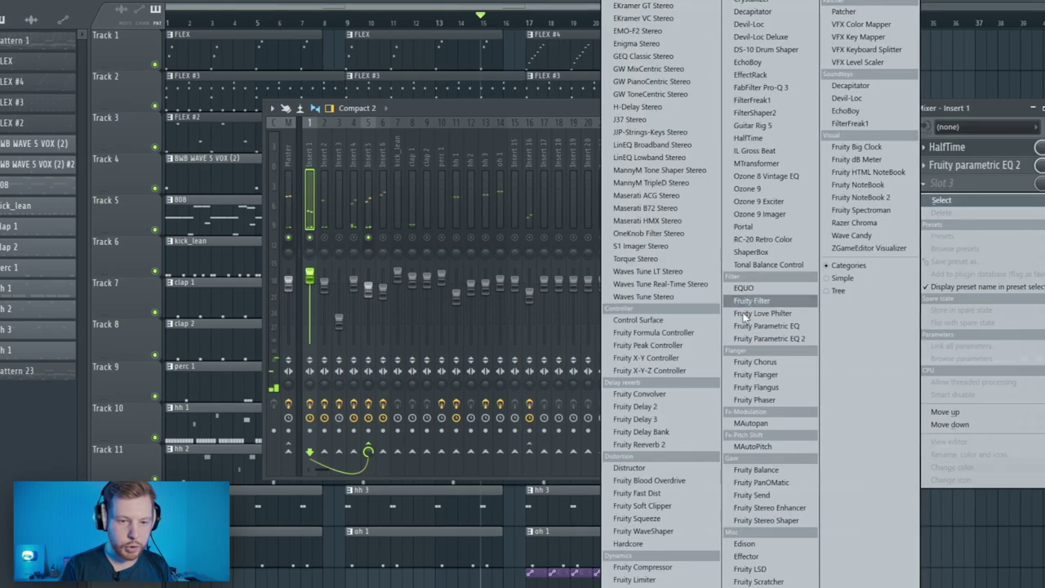
click(750, 137)
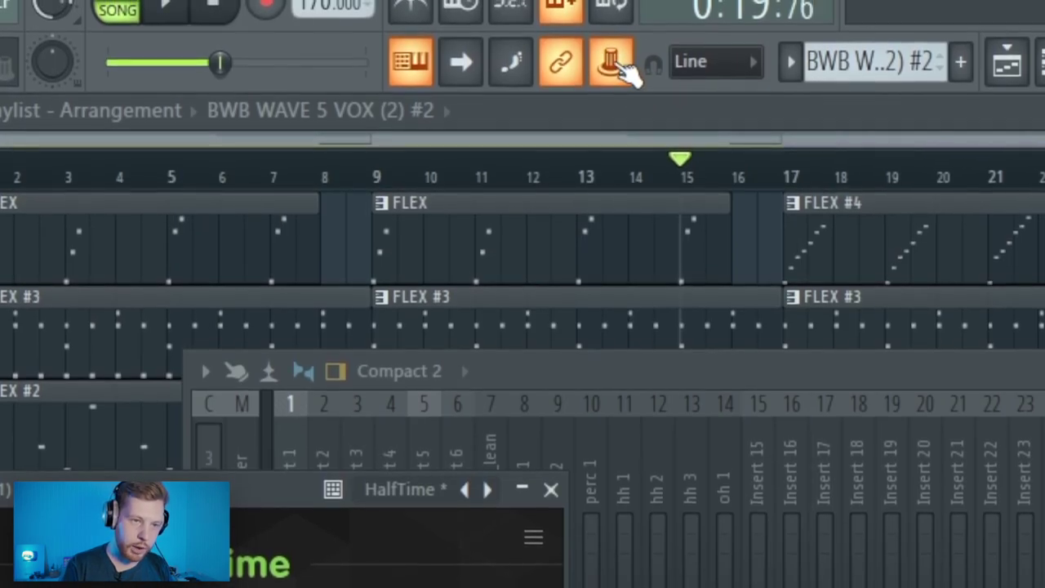
Link the last tweaked parameter of the new HalfTime to the internal controller Gross Beat - Insert 6 - Time mix
click(616, 67)
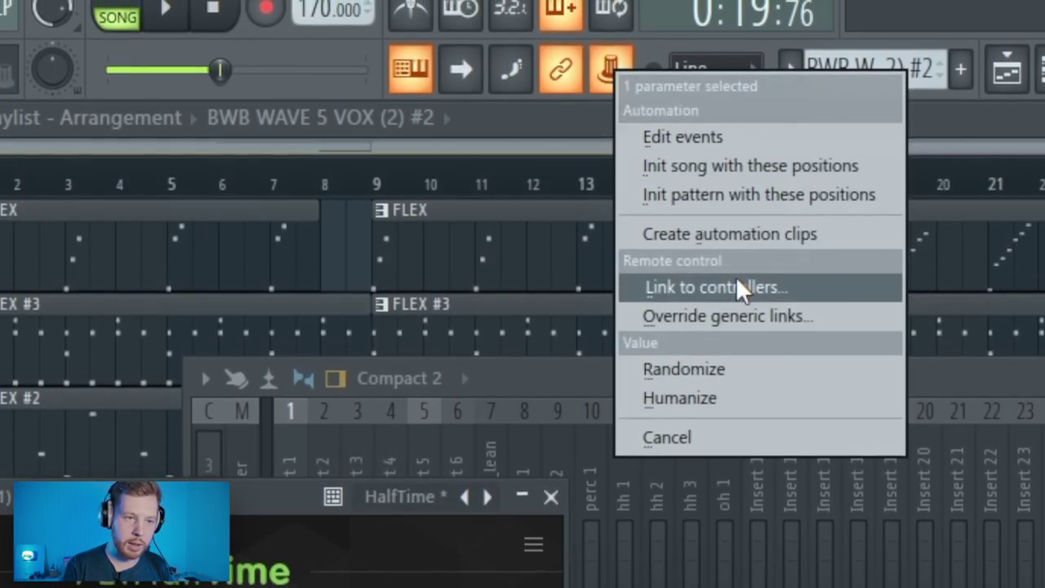
click(735, 286)
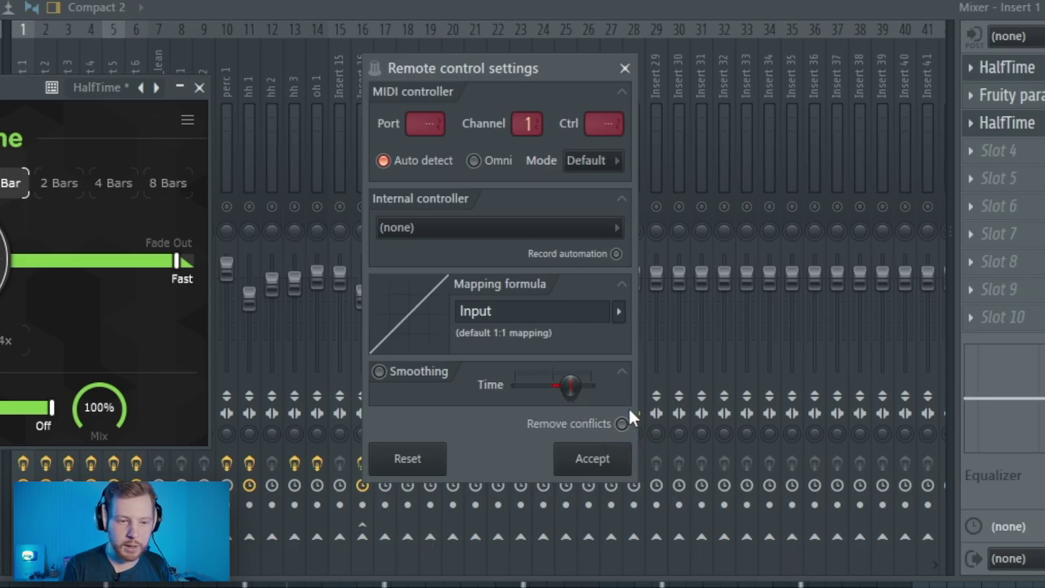
click(479, 230)
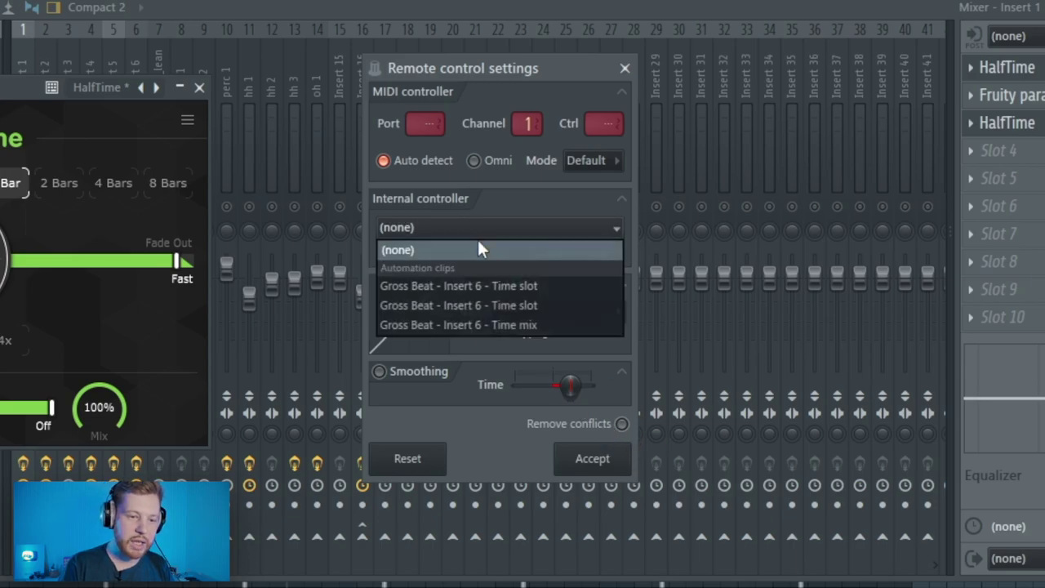
click(447, 323)
click(590, 459)
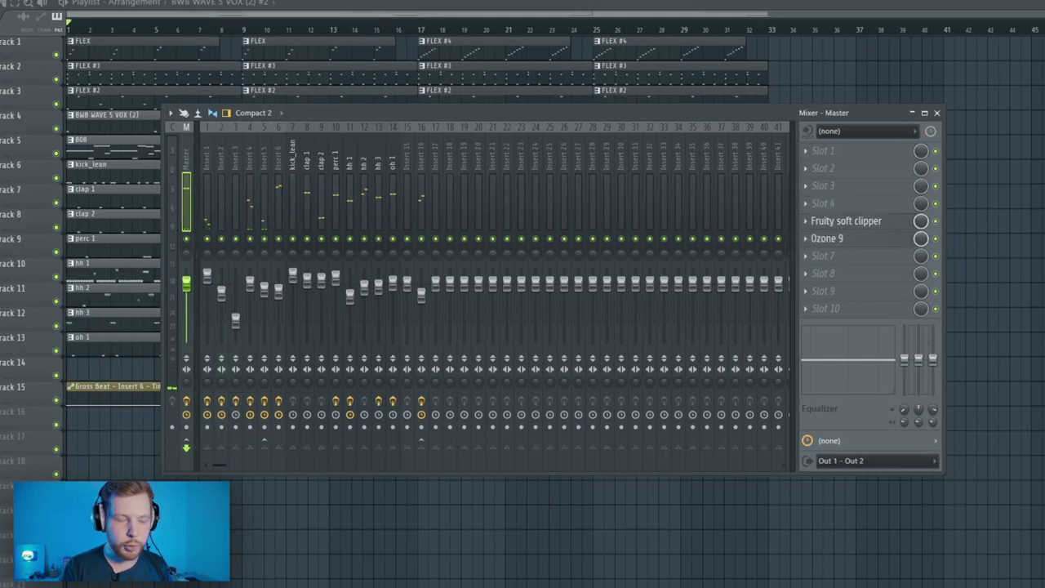
Play the arrangement from the start and lower the level of Insert 1 in the mixer
key(F9)
key(space)
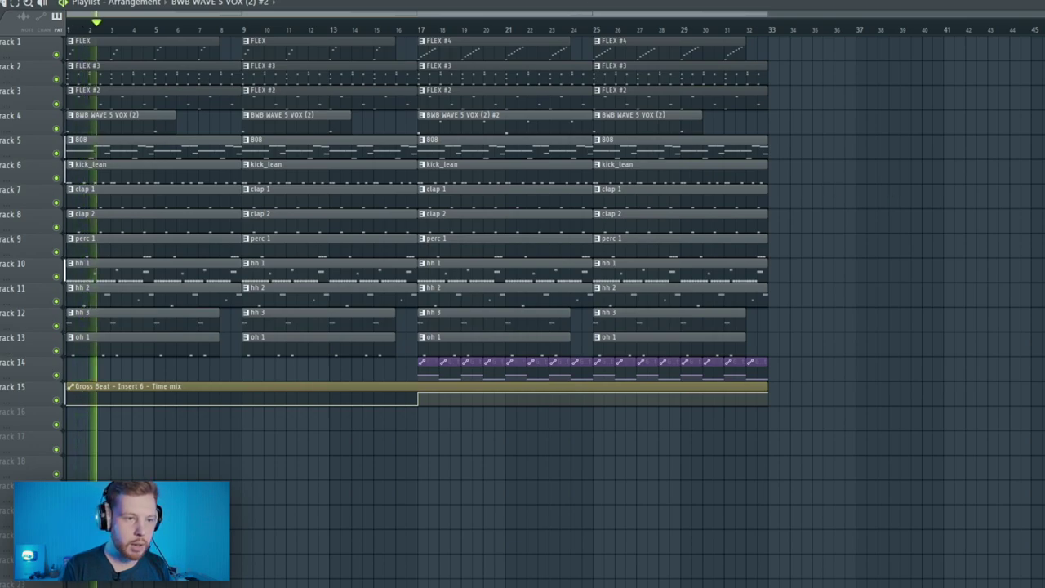
key(F9)
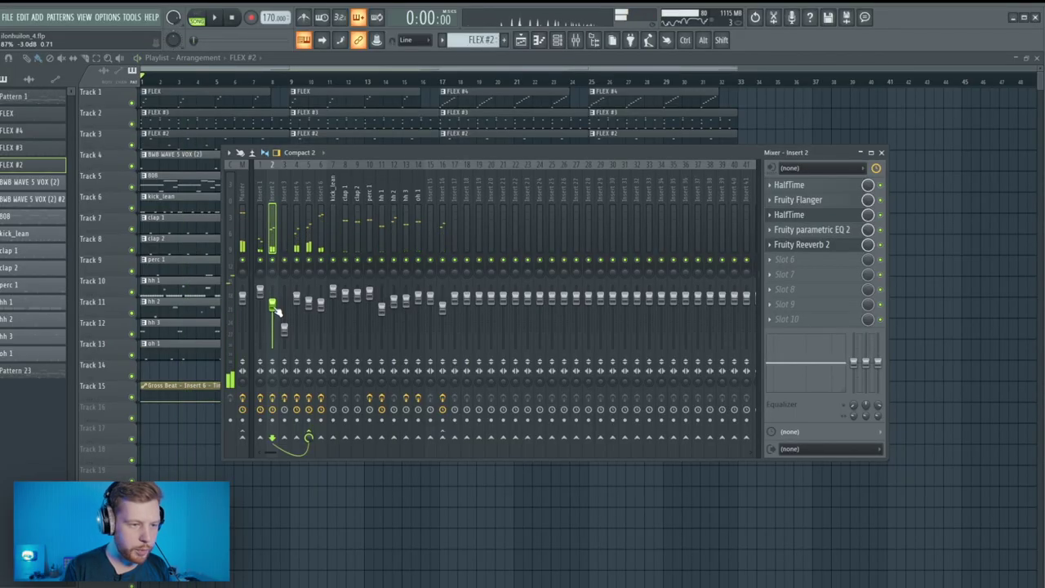
key(space)
drag(260, 293, 284, 327)
click(335, 194)
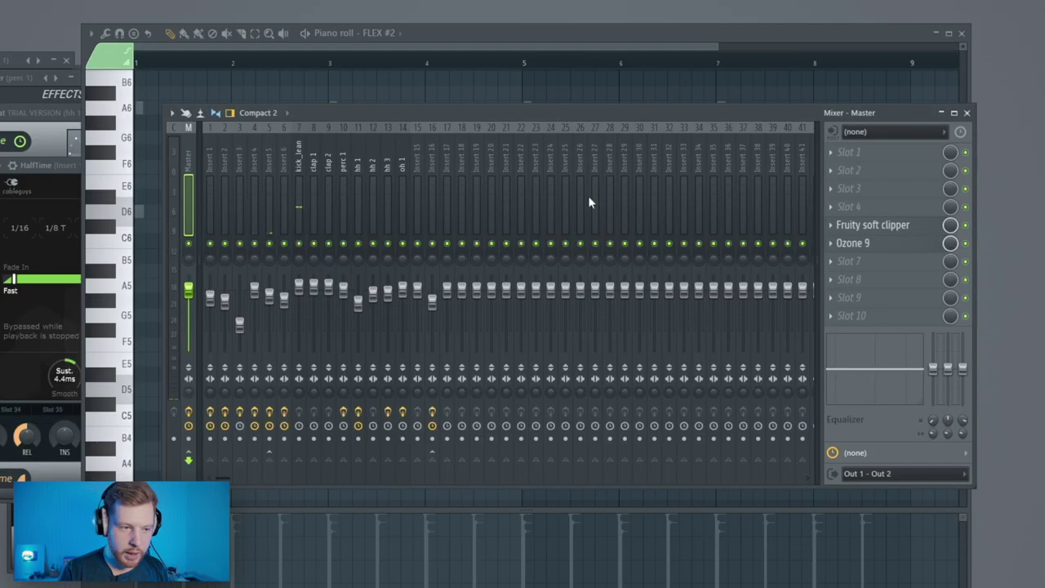
Review the Fruity Parametric EQ 2 curve on Insert 6 and close the plugin
click(286, 161)
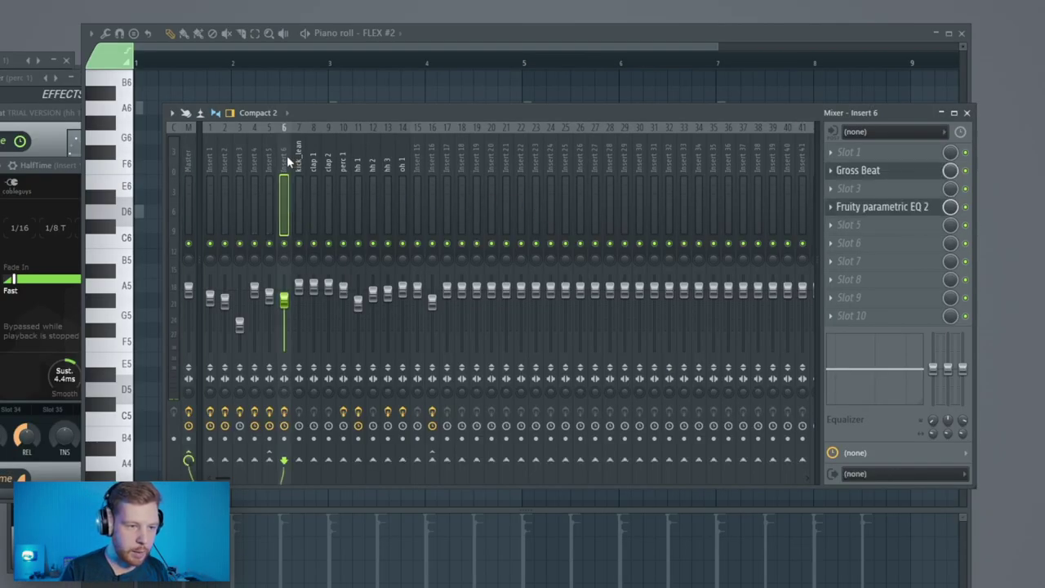
click(902, 207)
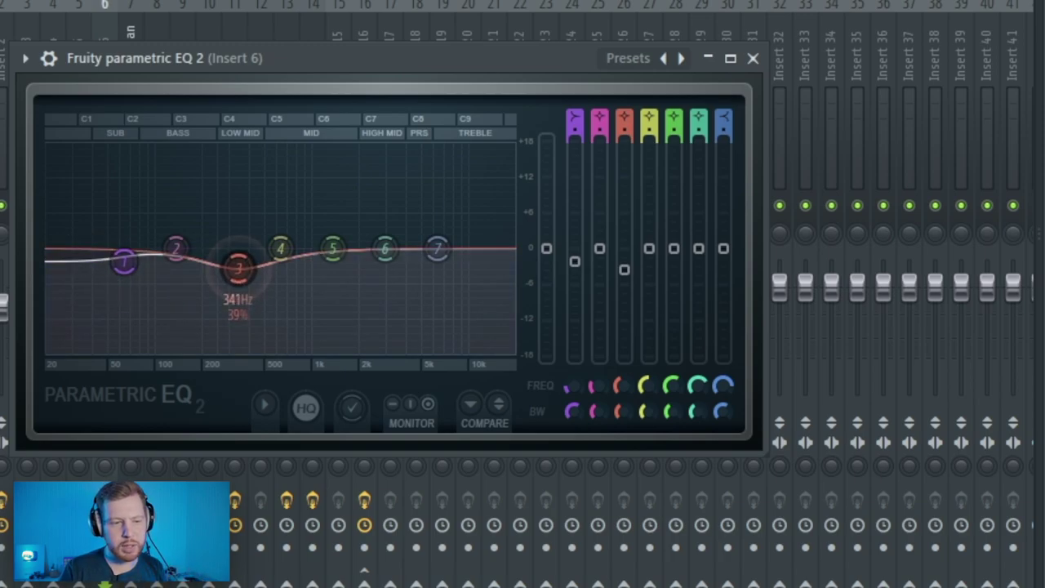
click(753, 58)
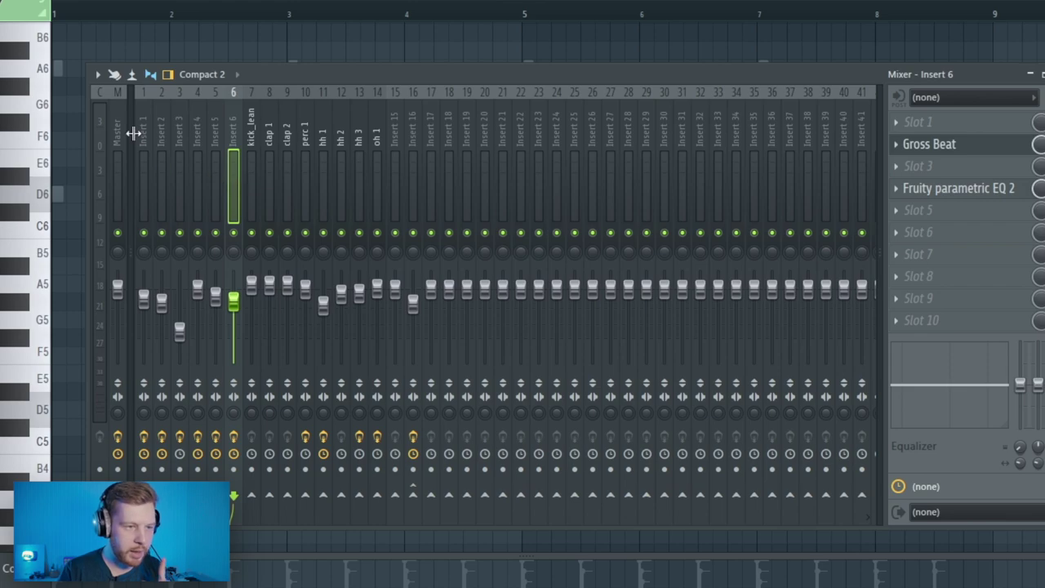
Open Ozone 9 on the Master track and save its current settings to the preset "nabor garfprod"
click(130, 133)
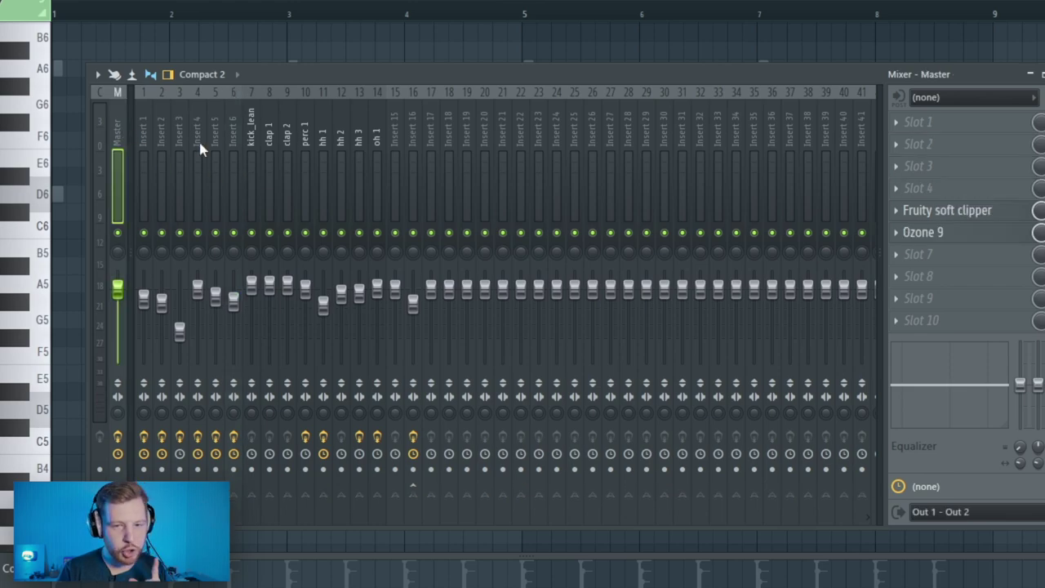
click(927, 230)
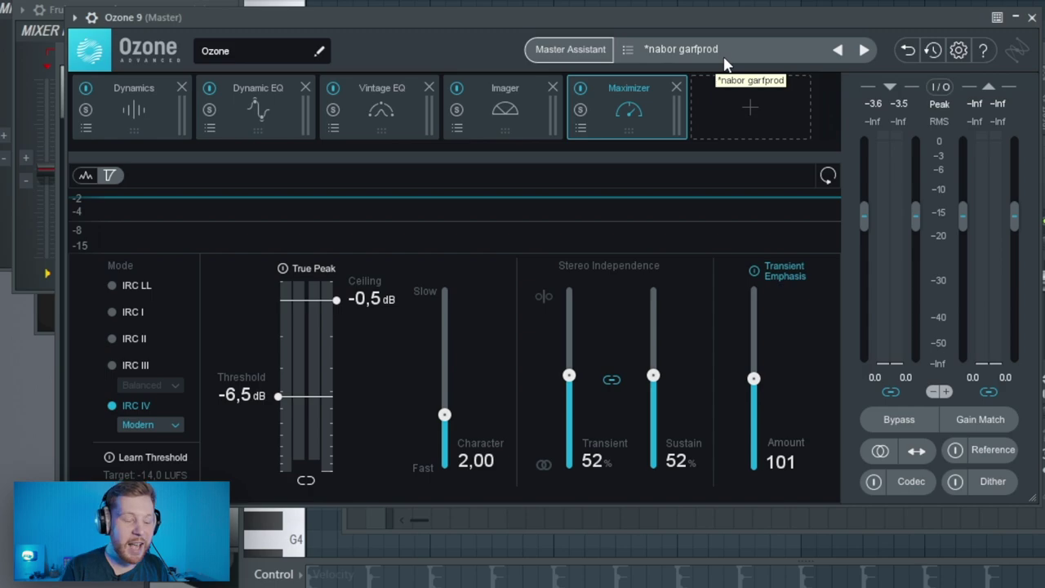
click(642, 51)
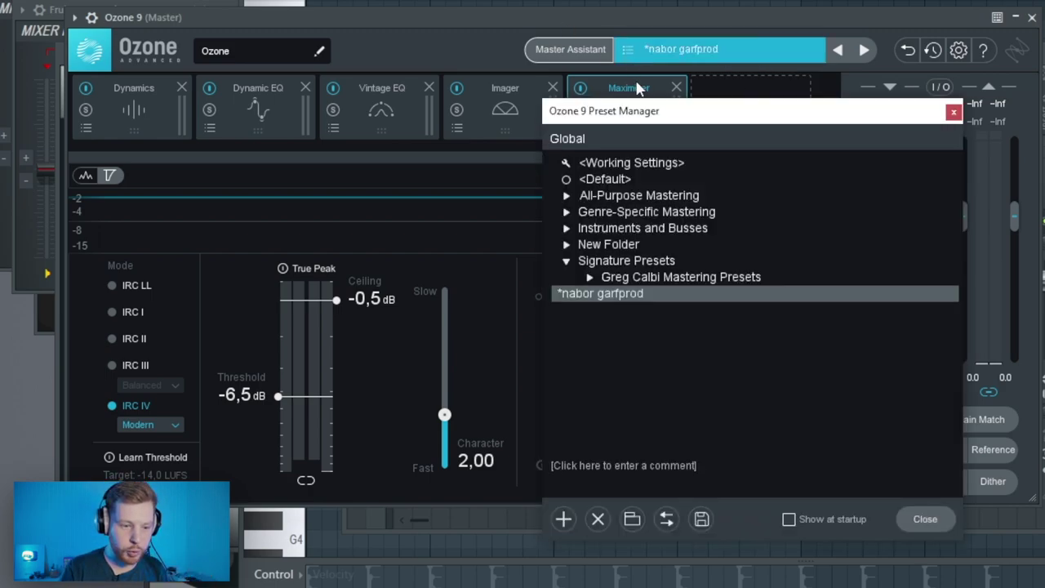
click(702, 519)
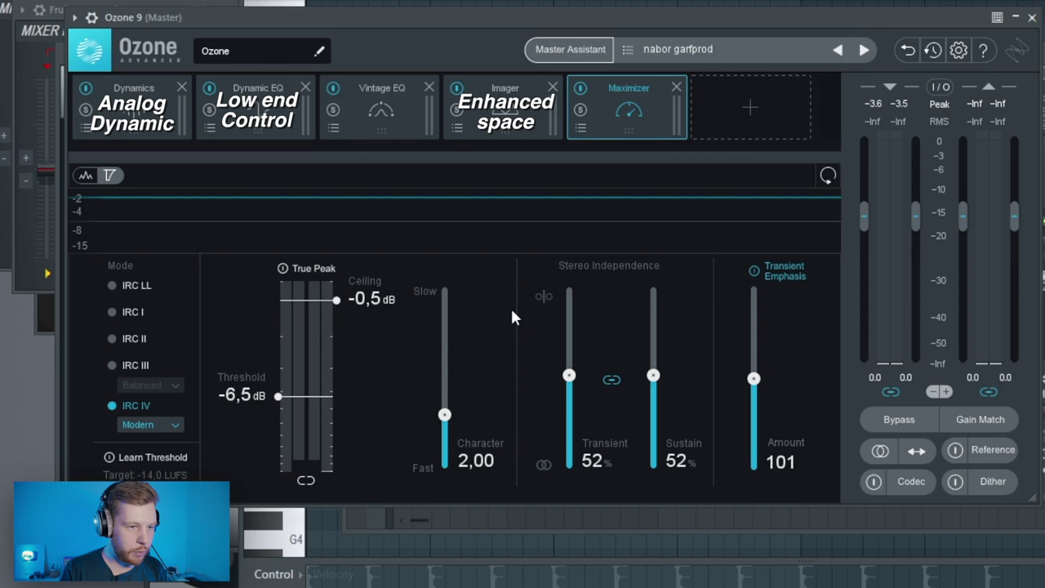
Examine the Imager and Vintage EQ modules of Ozone 9 and close the plugin
click(513, 116)
click(374, 116)
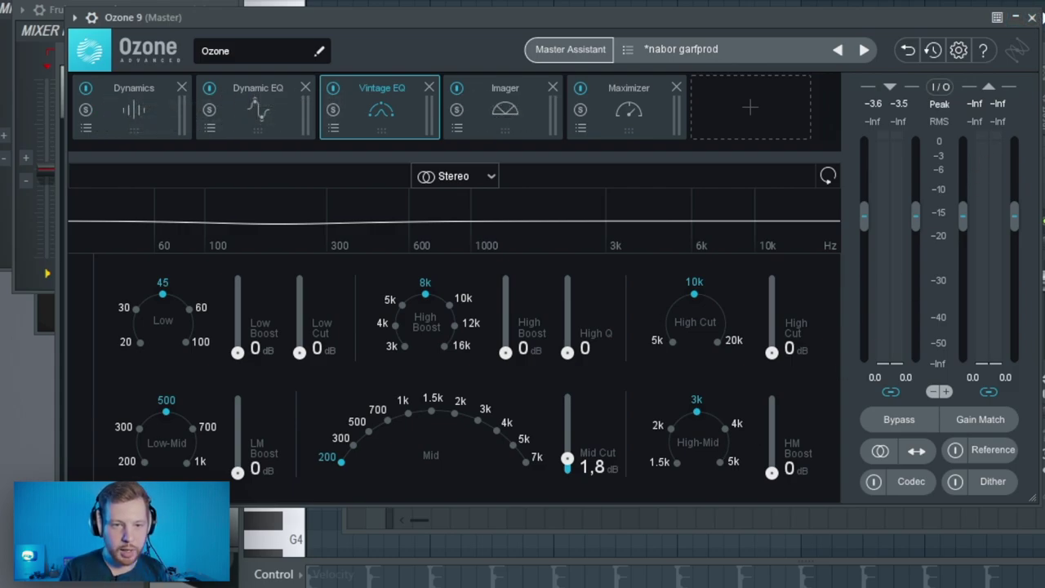
click(1032, 17)
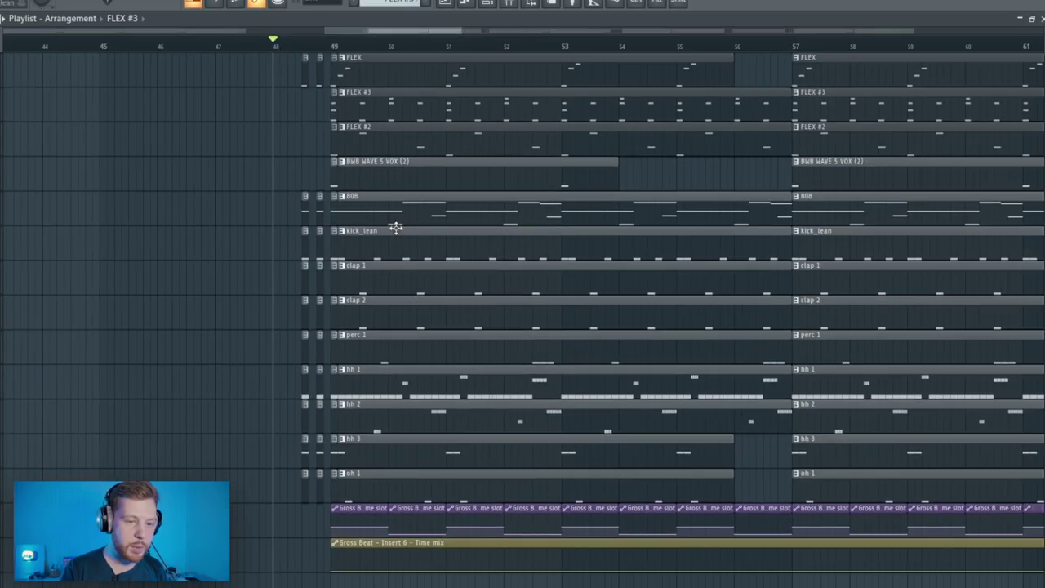
Listen to the chopped lead-in clips before bar 49 and the start of the section that follows in the full arrangement
scroll(380, 262, up, 5)
scroll(380, 262, up, 5)
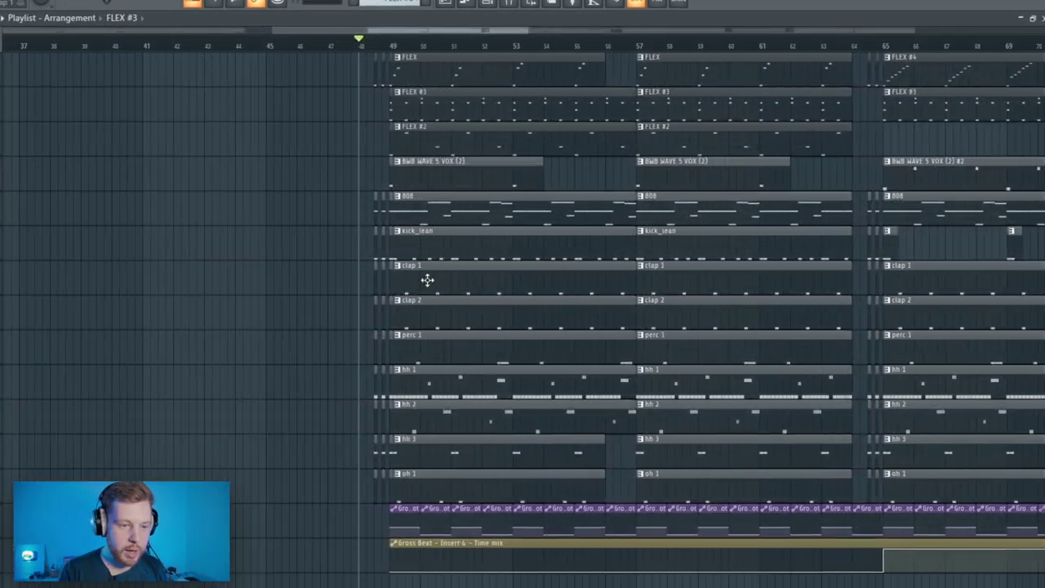
key(space)
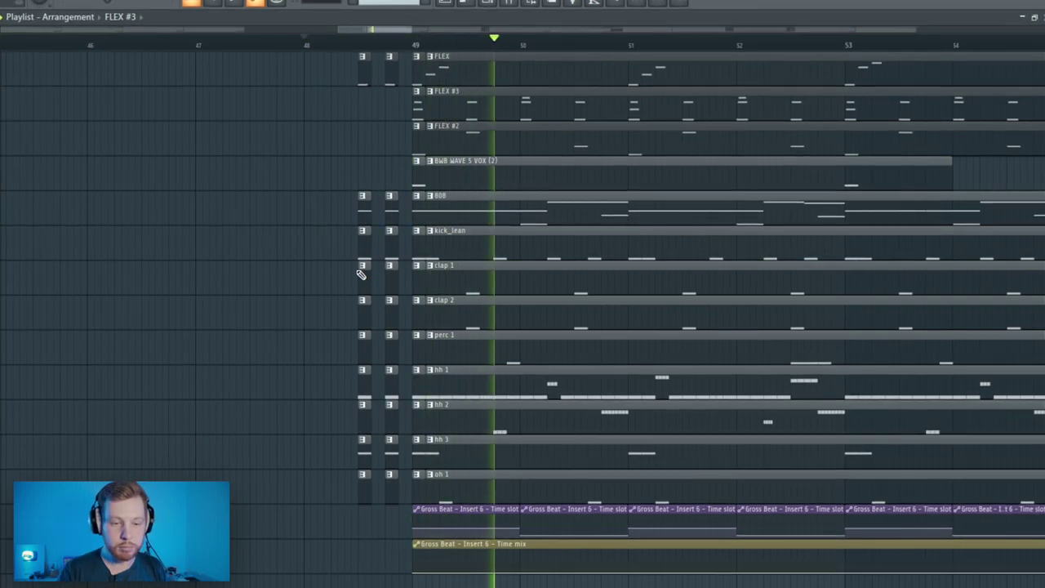
key(space)
scroll(353, 307, down, 3)
scroll(353, 309, down, 1)
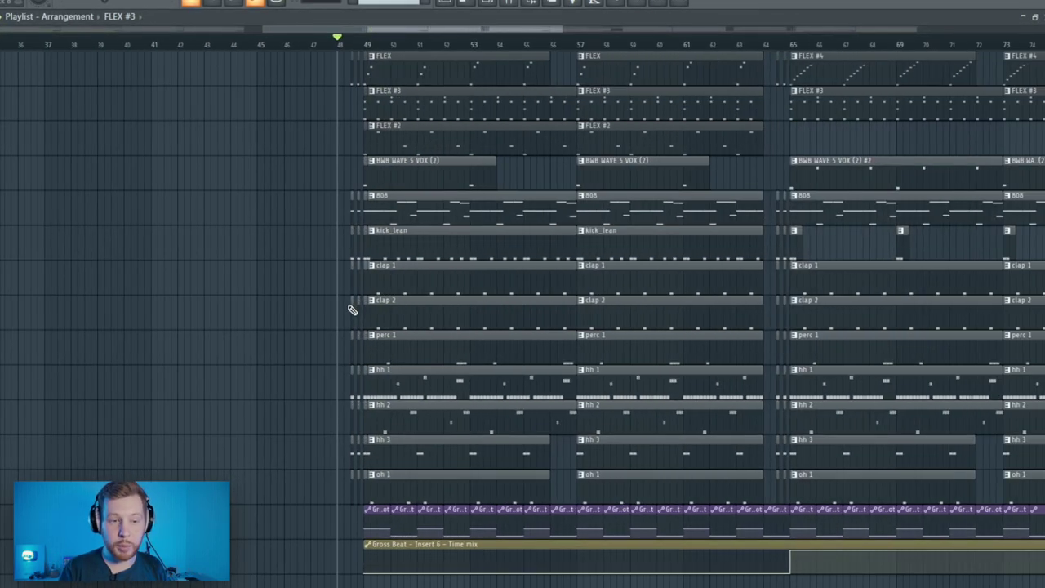
scroll(640, 420, right, 5)
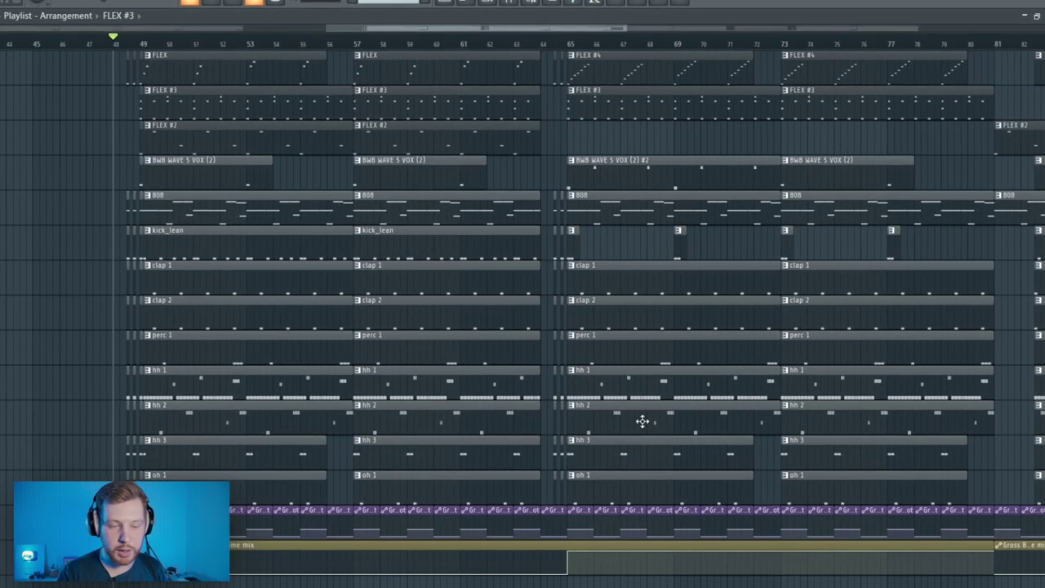
key(space)
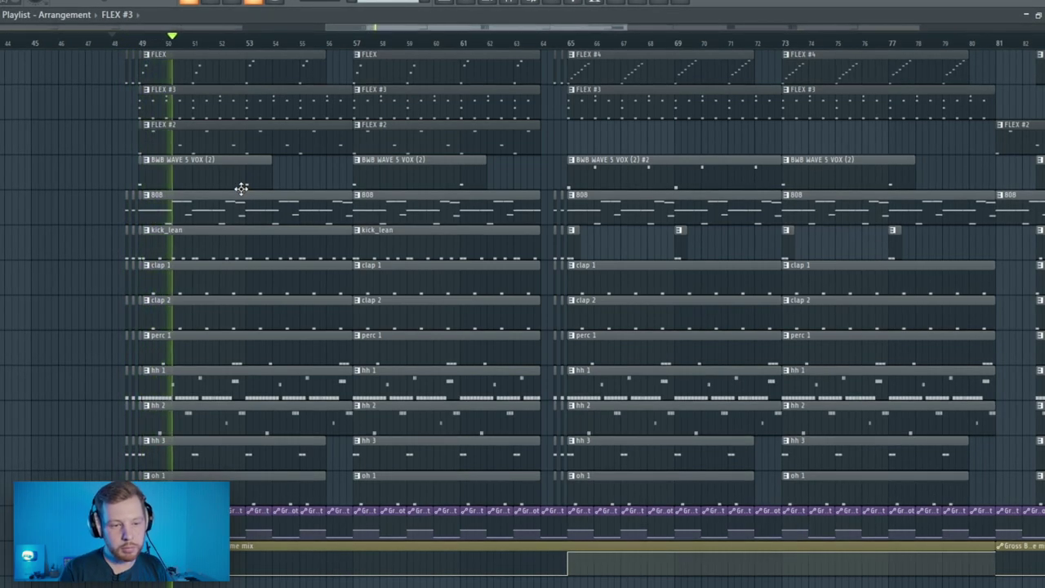
Listen to the section with thinned-out kicks from the bar 65 lead-in onward and examine the layout of the following sections
click(549, 39)
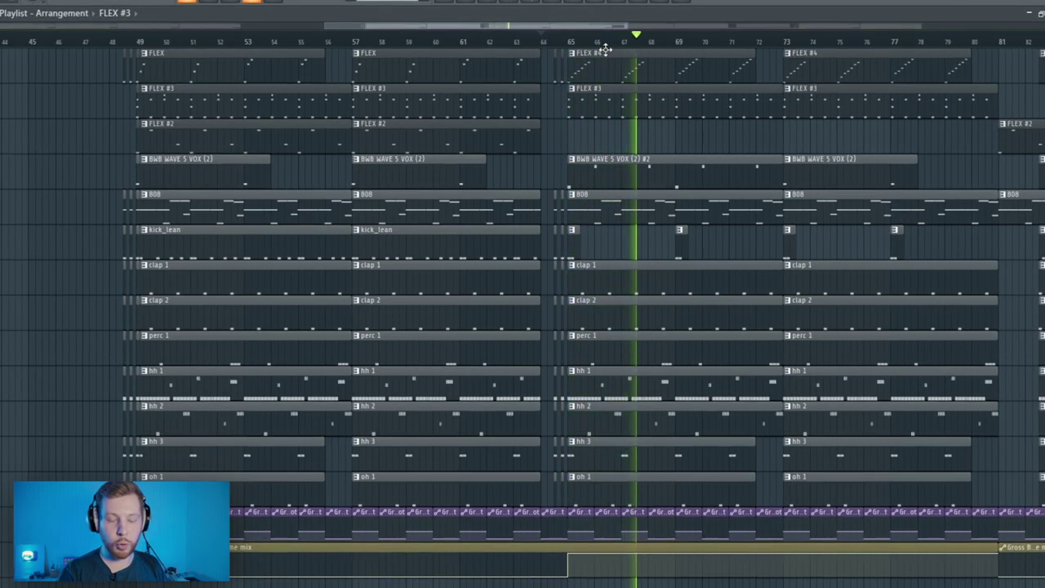
scroll(644, 263, down, 3)
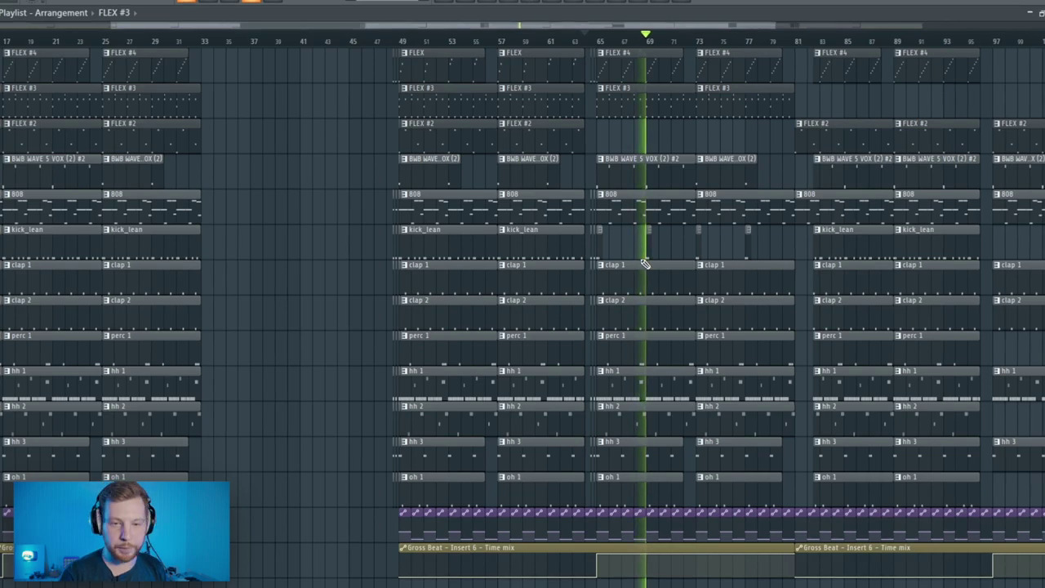
scroll(653, 245, up, 1)
scroll(579, 289, up, 4)
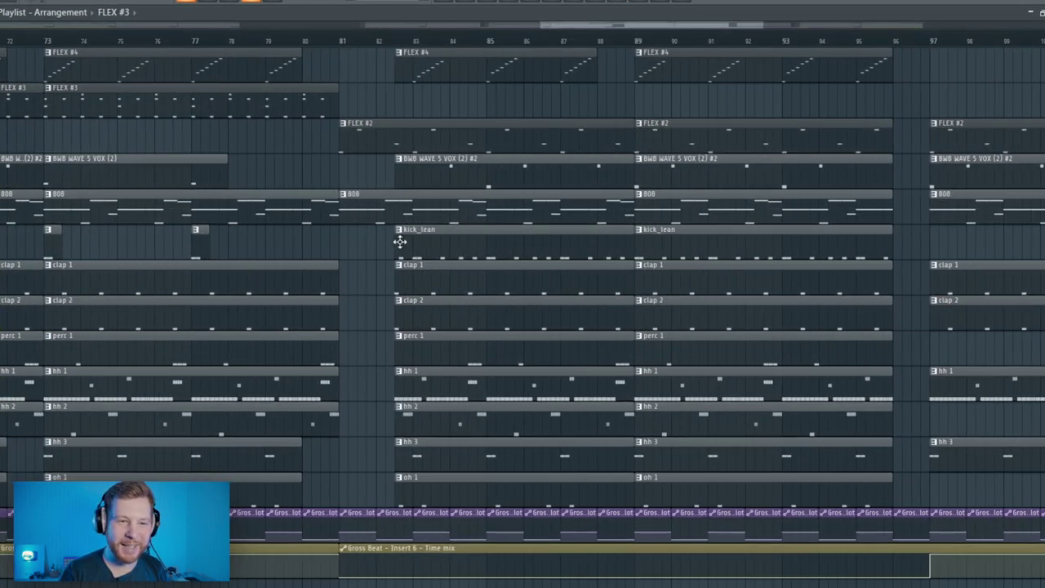
scroll(334, 266, down, 4)
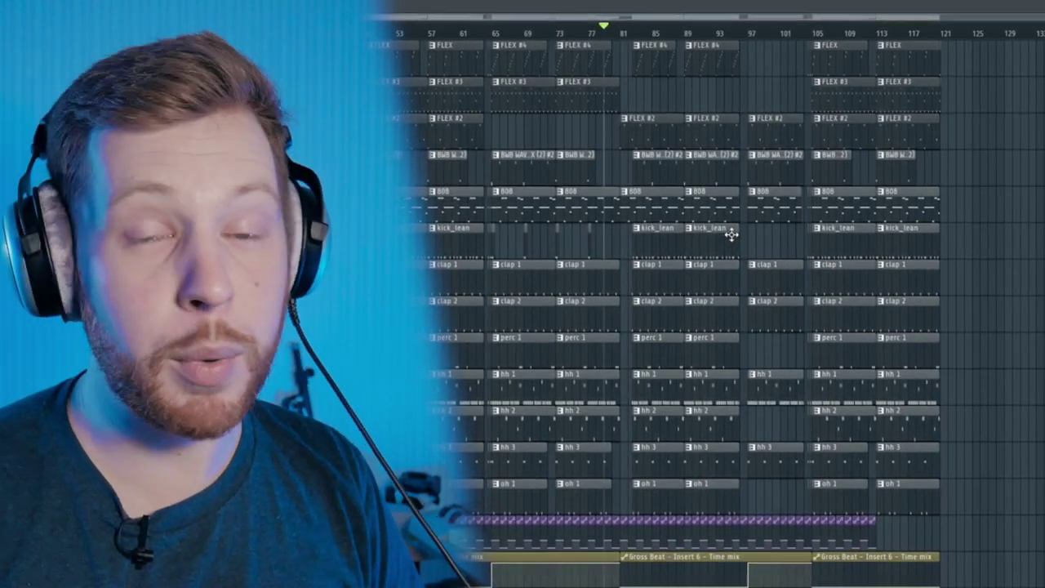
scroll(875, 367, up, 4)
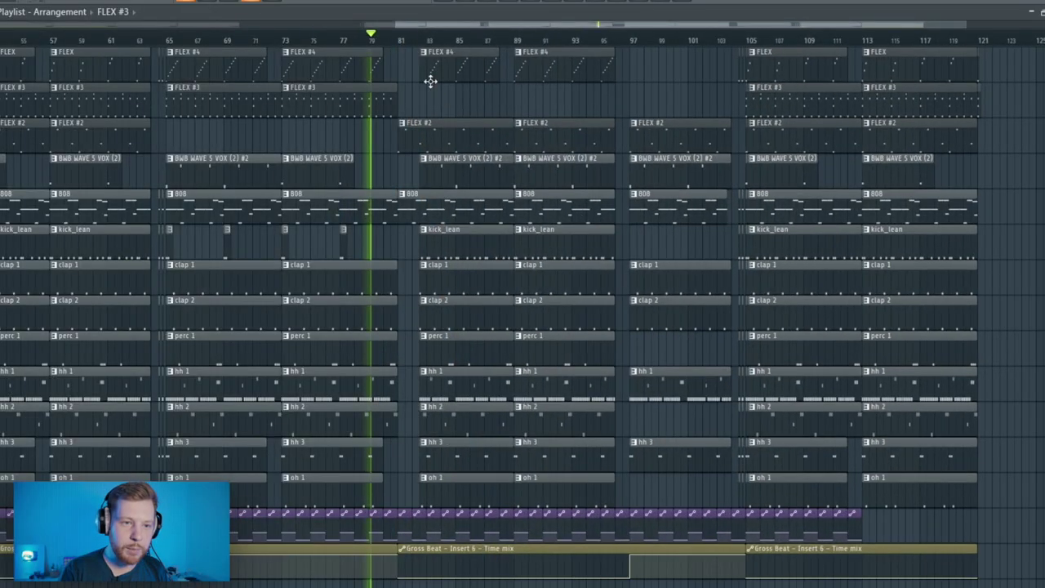
Play the transition at bar 81 several times to check the drumless break before the drums re-enter
click(399, 36)
key(space)
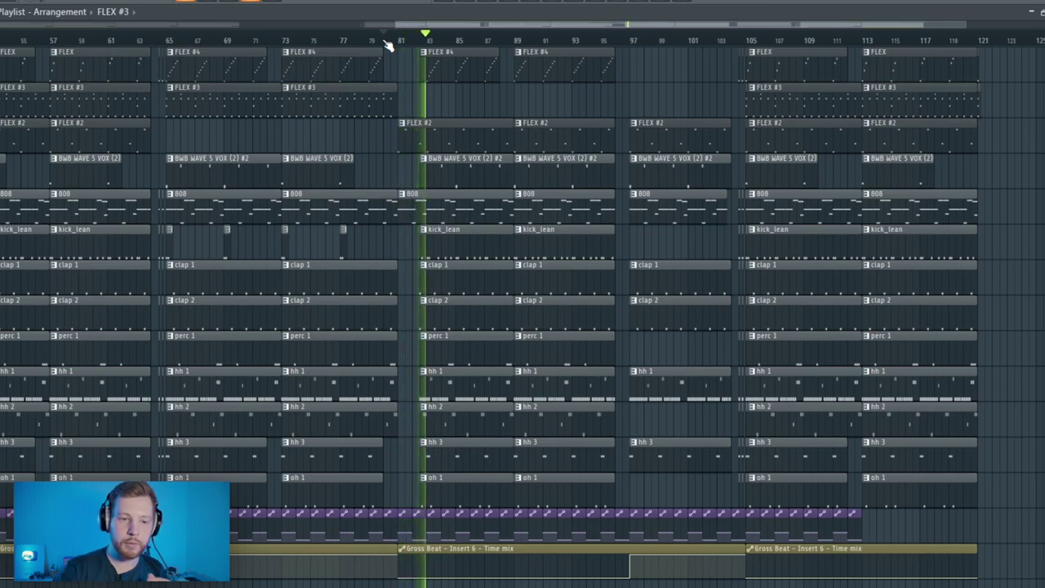
key(space)
scroll(422, 237, up, 2)
scroll(422, 237, up, 3)
click(335, 41)
key(space)
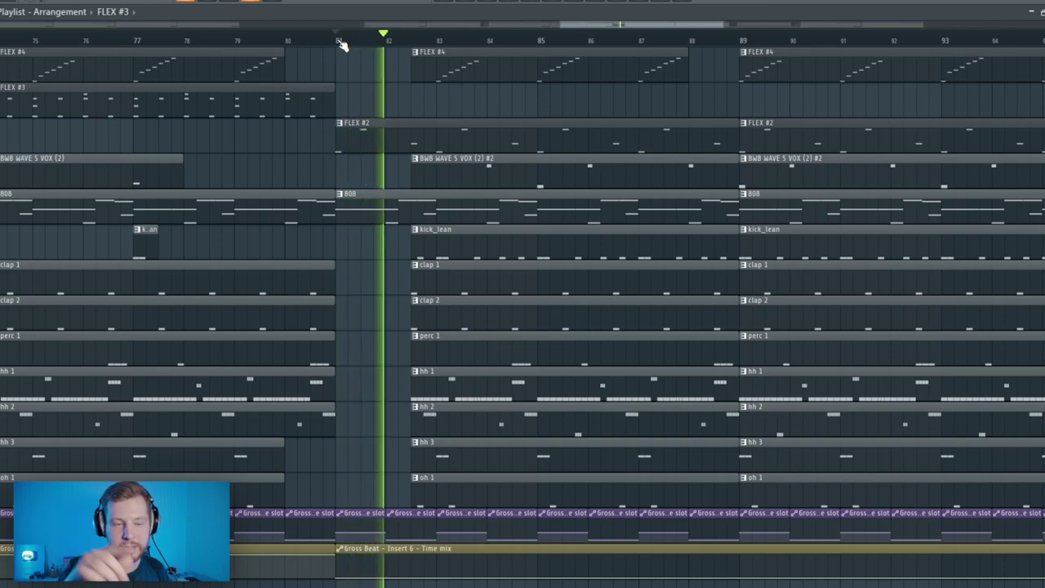
key(space)
key(space)
key(space)
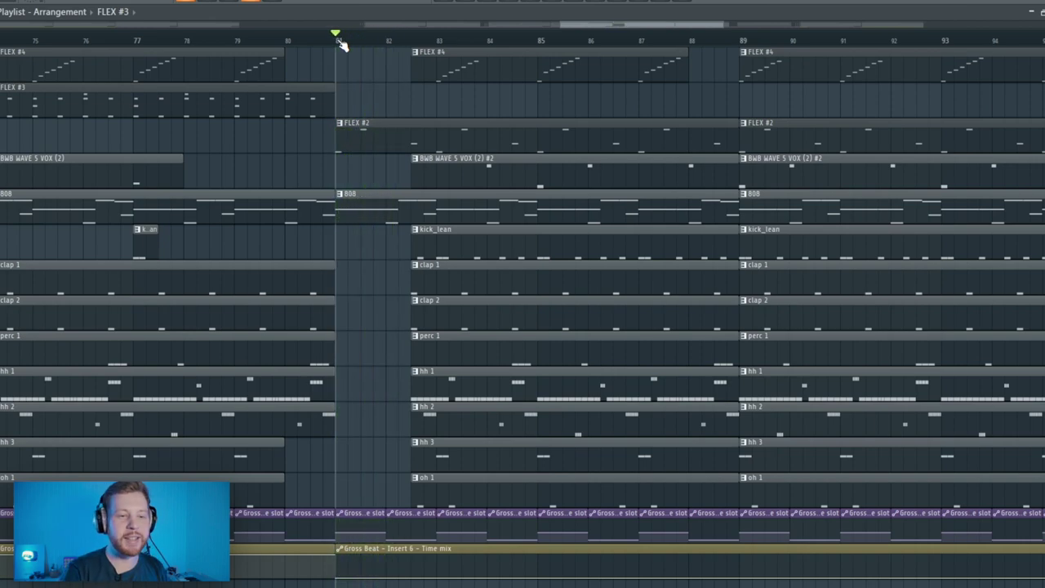
Listen to the reduced section at bars 97 to 104 and return the playhead to just before bar 49
scroll(432, 228, down, 3)
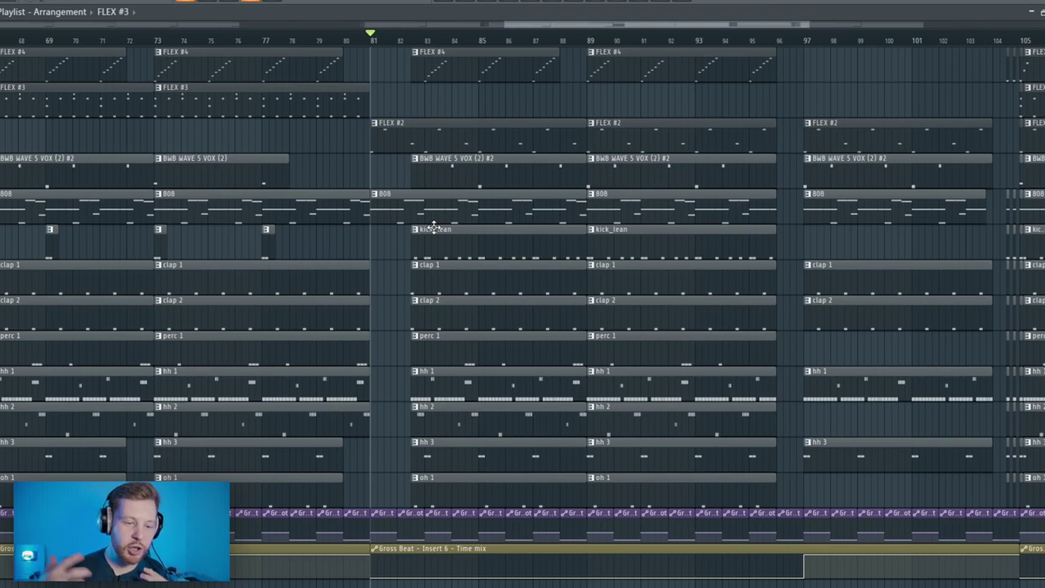
scroll(678, 348, down, 5)
scroll(899, 374, up, 4)
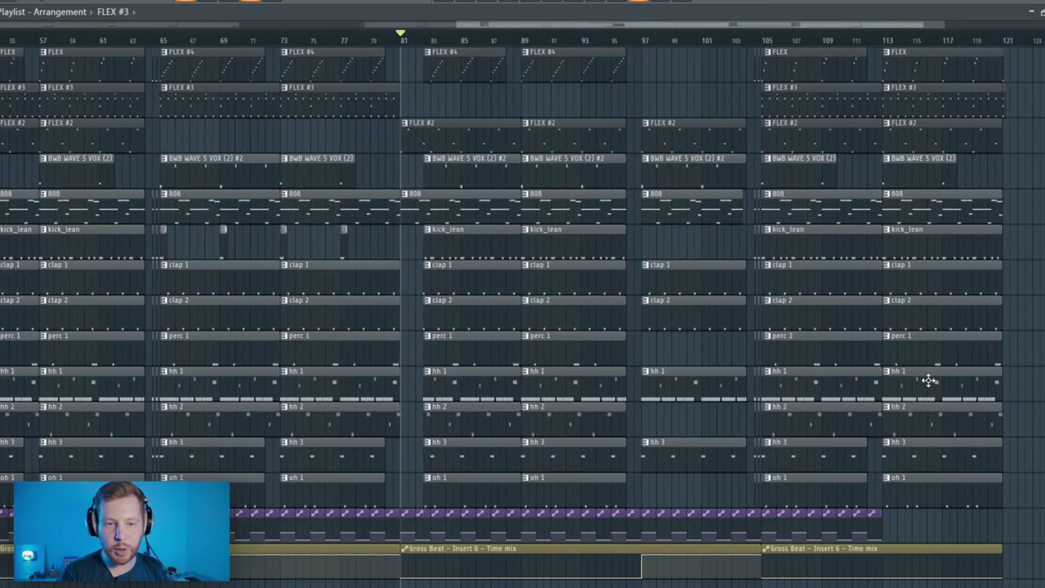
click(466, 41)
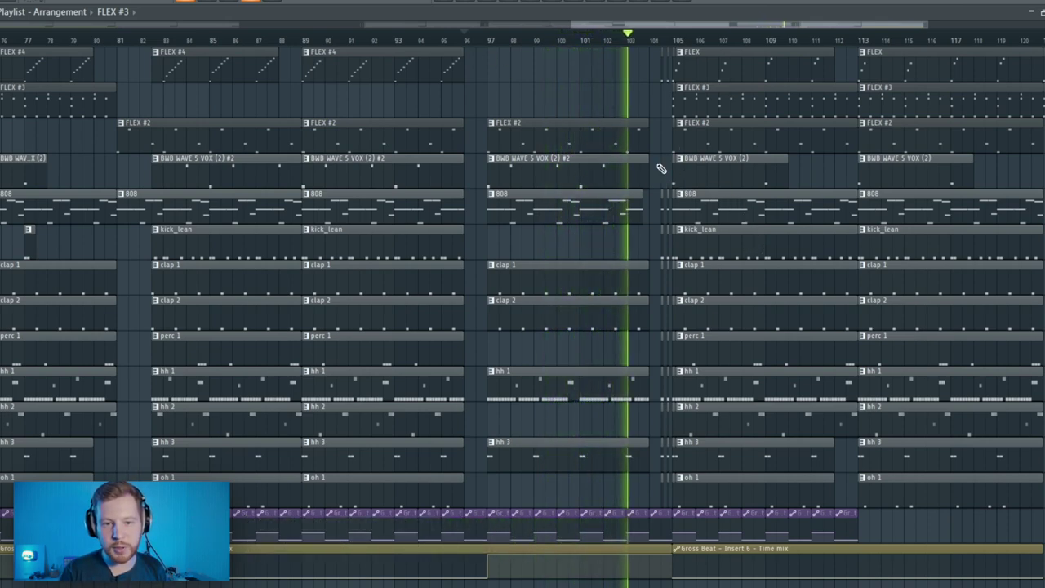
key(space)
scroll(693, 285, down, 5)
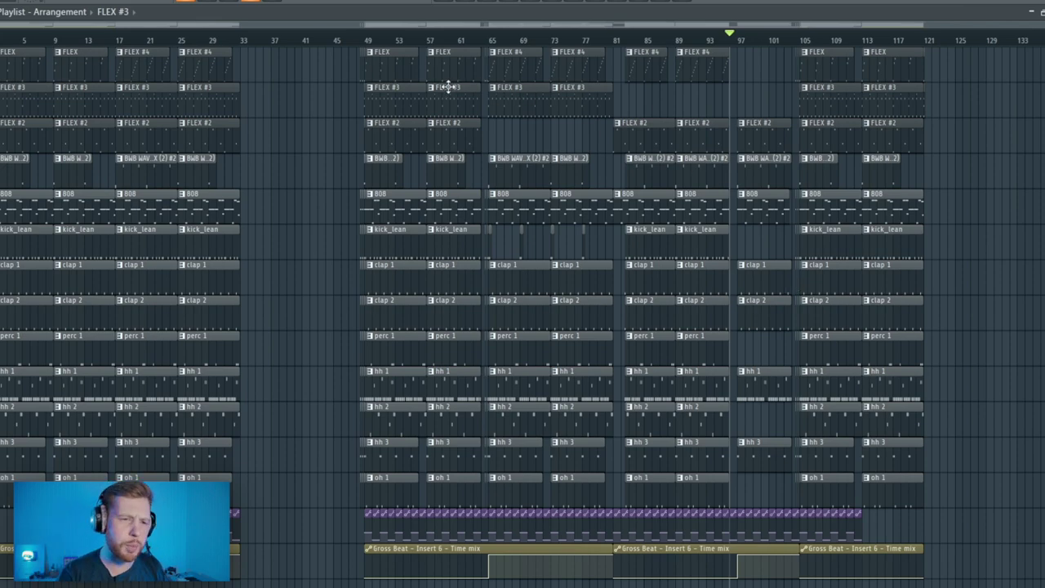
click(355, 43)
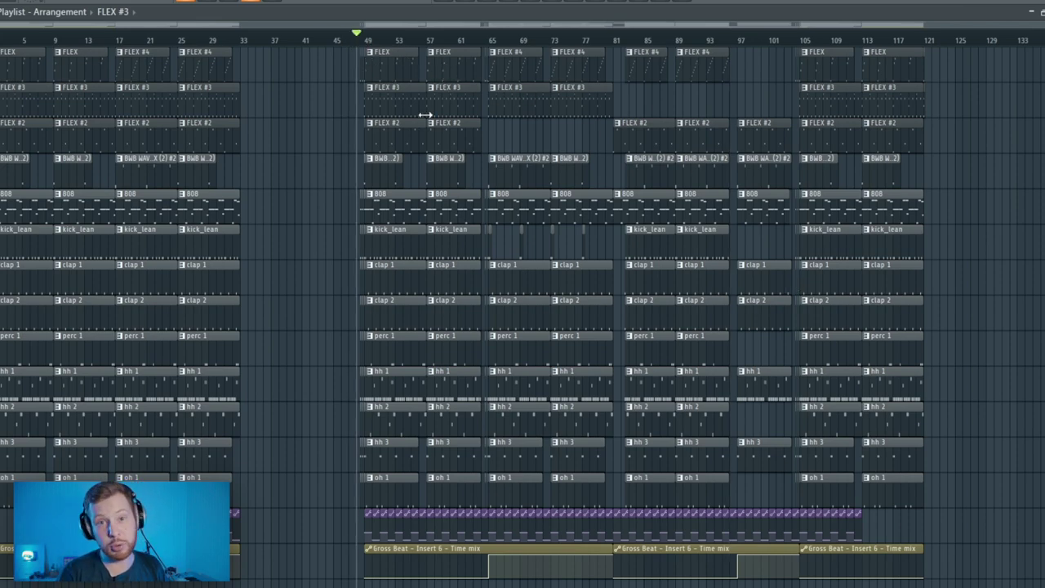